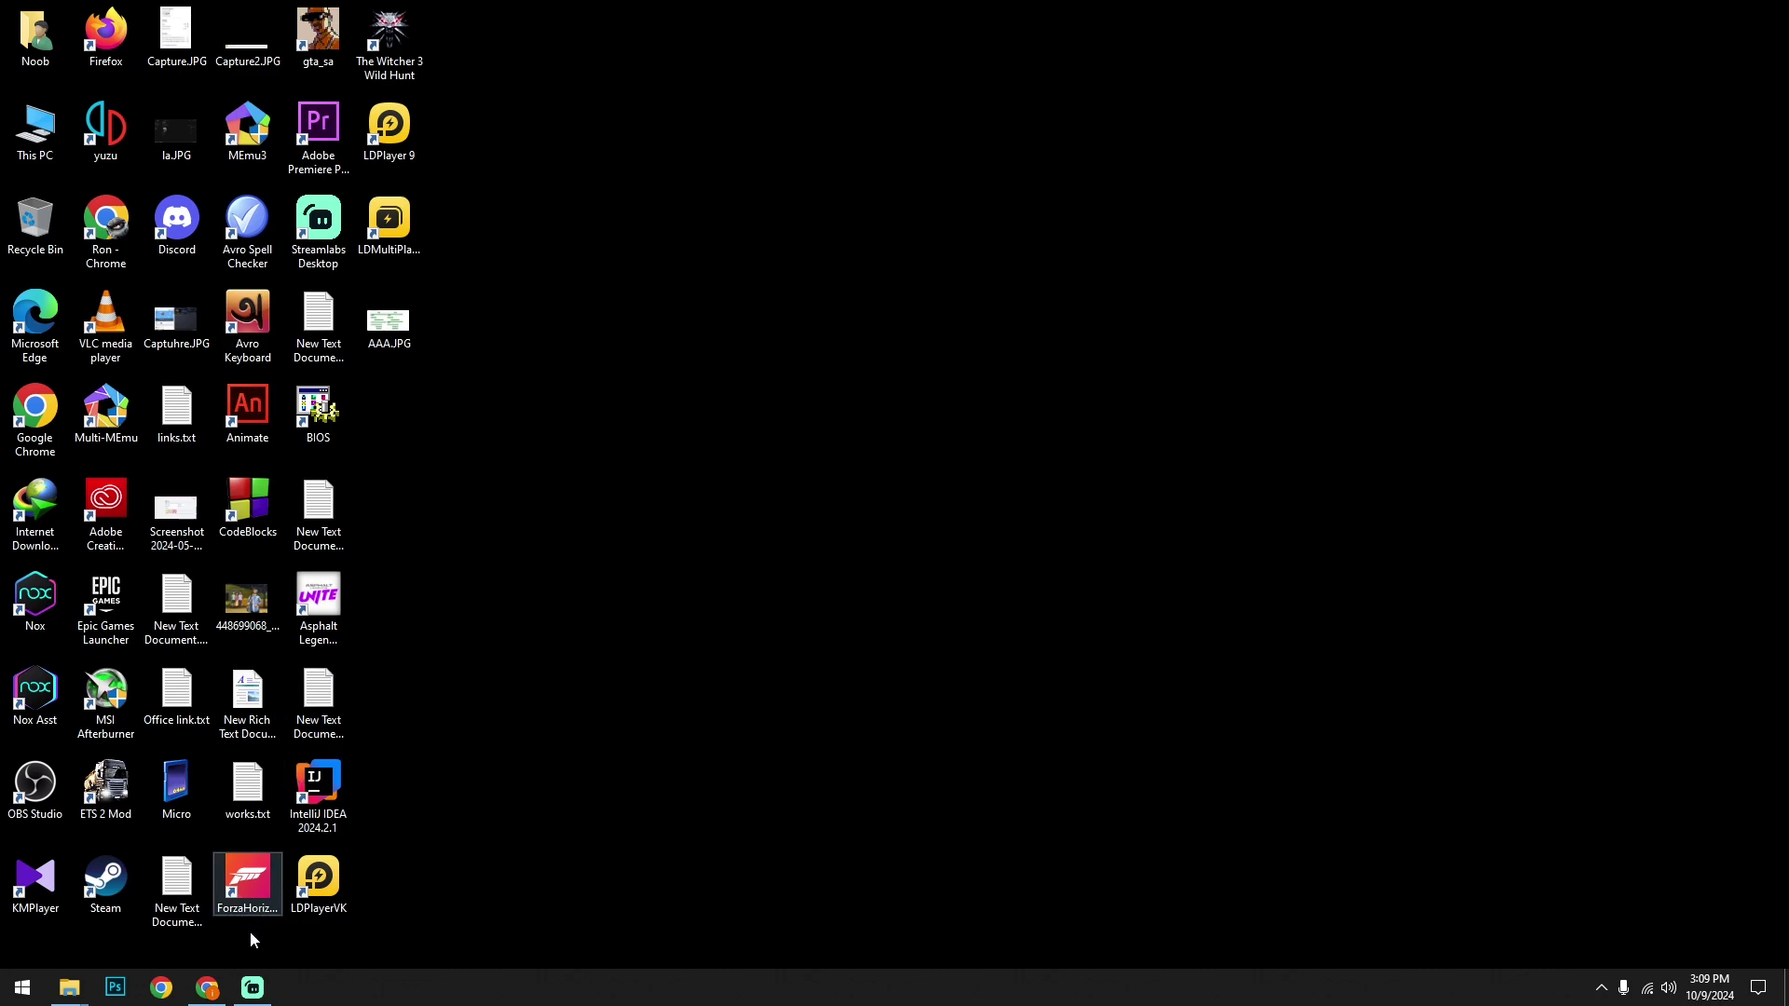
Switch to Google Chrome, search for pcsx2 and open the official pcsx2.net site
left_click(207, 988)
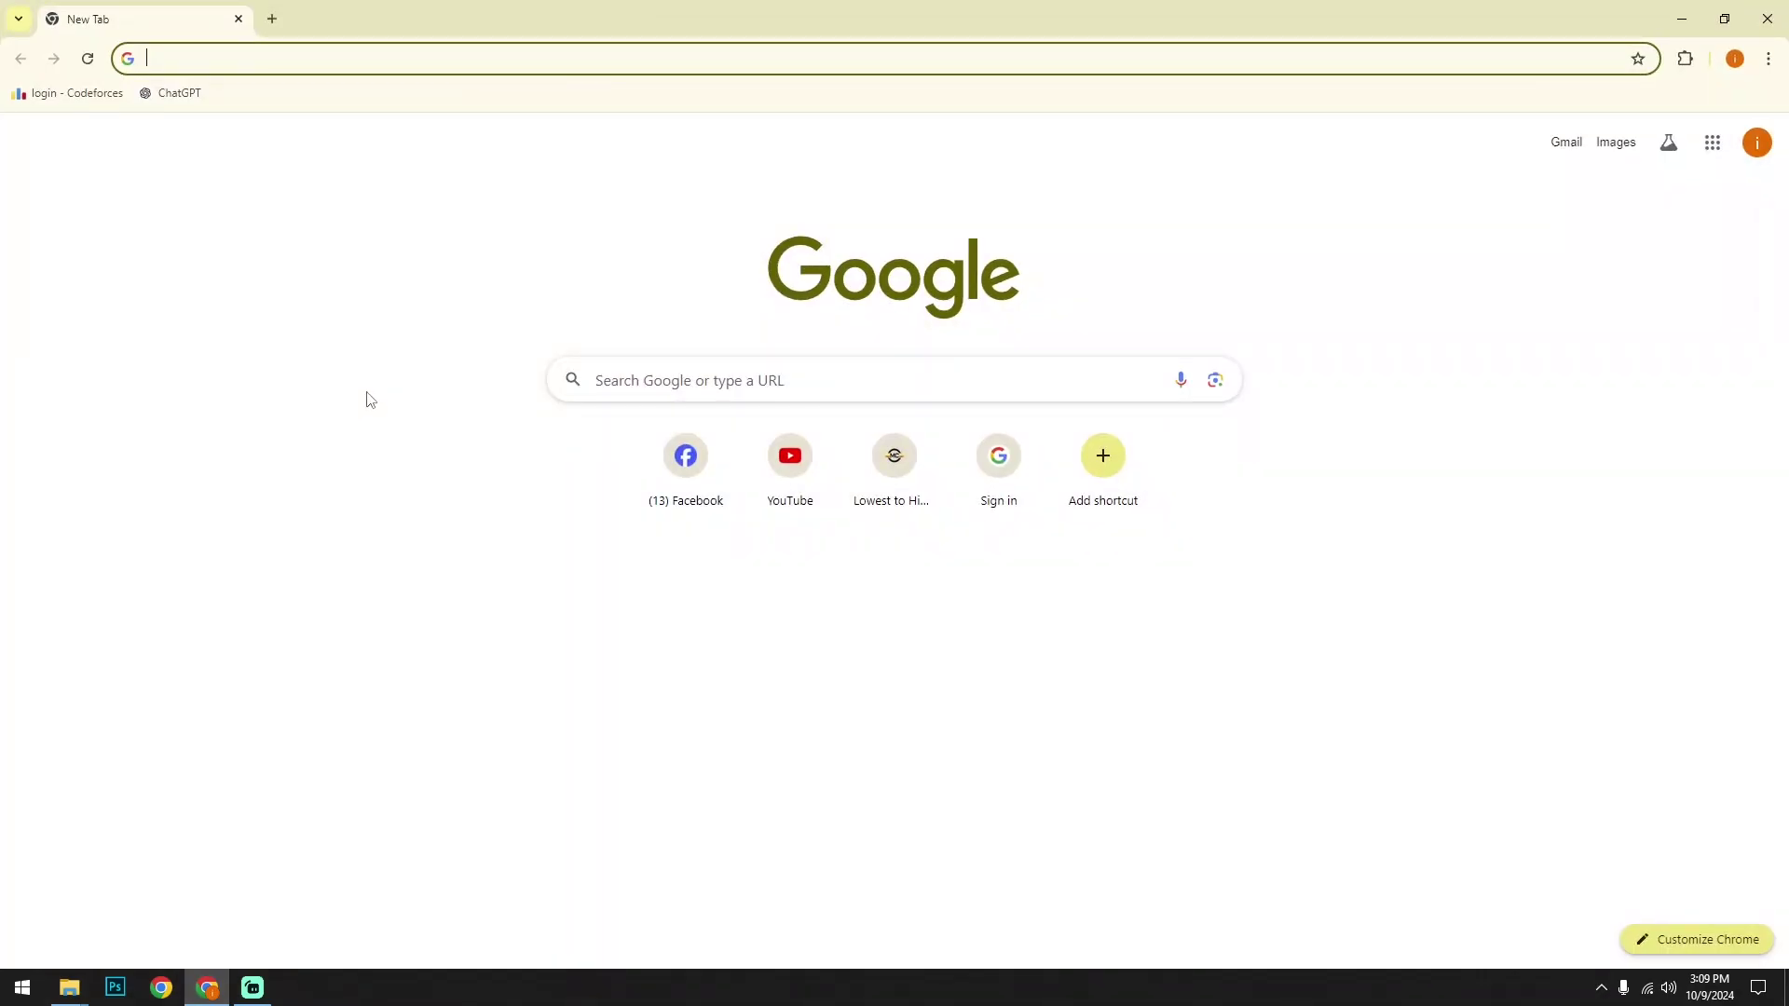
type("pc")
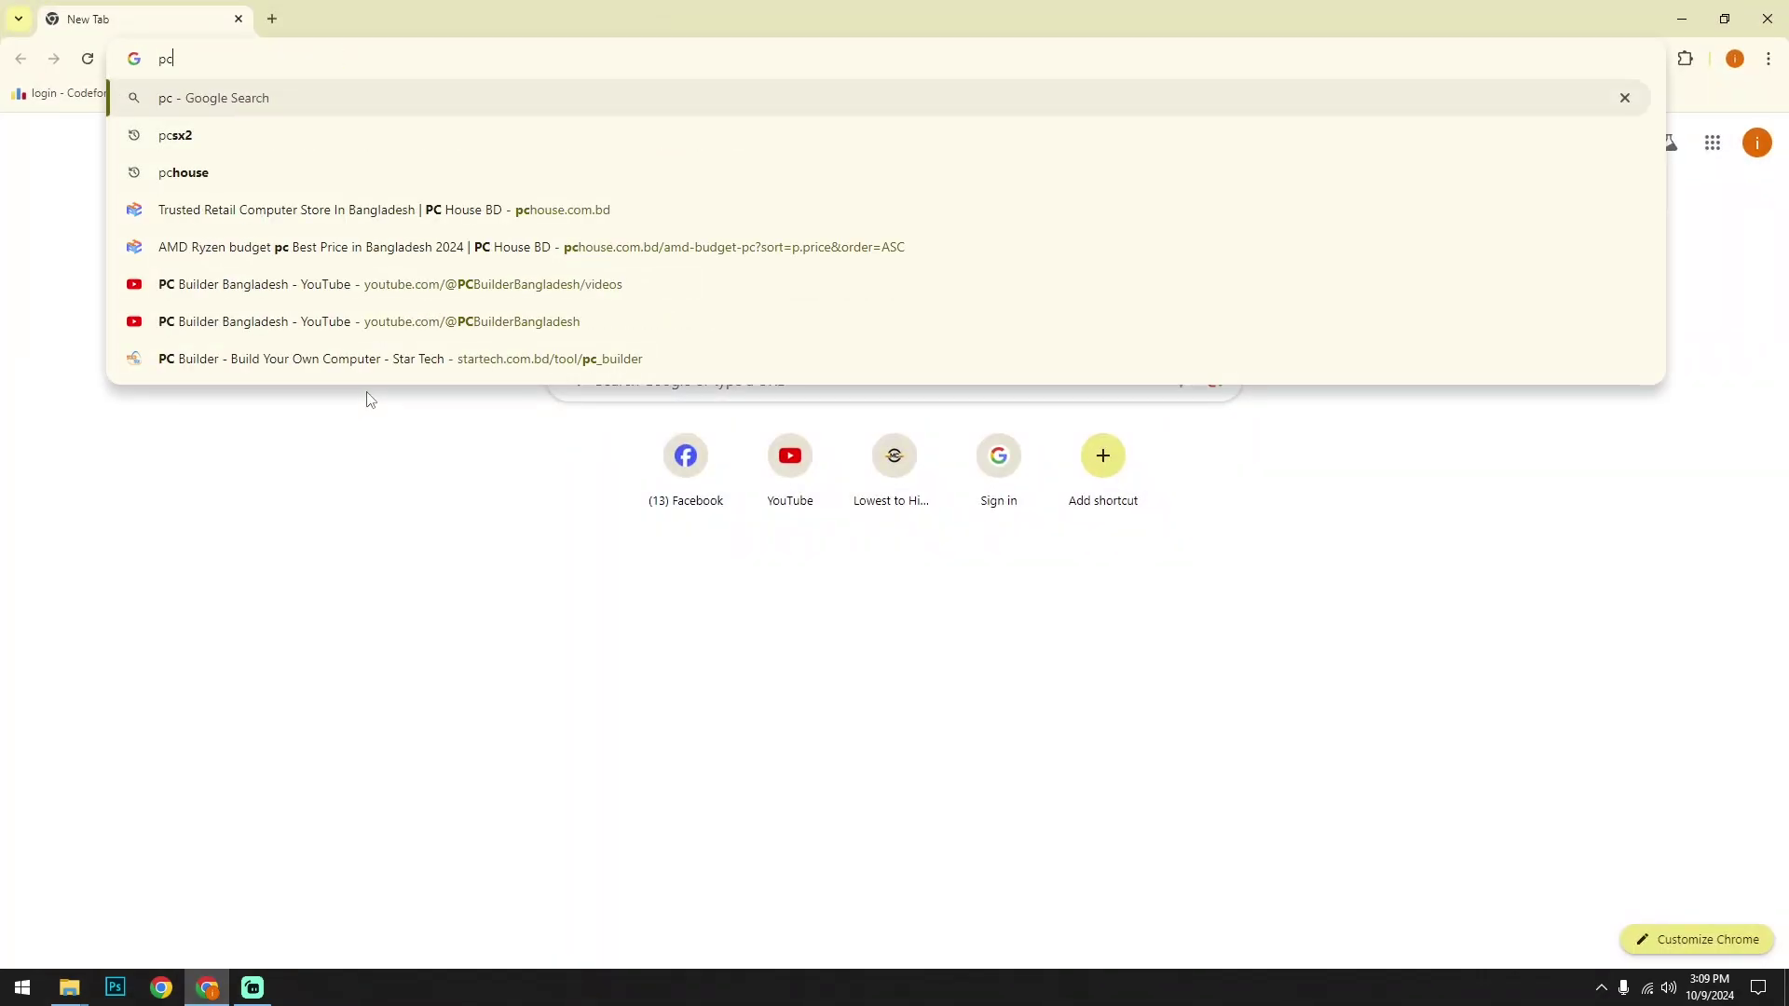
key("Down")
key("Return")
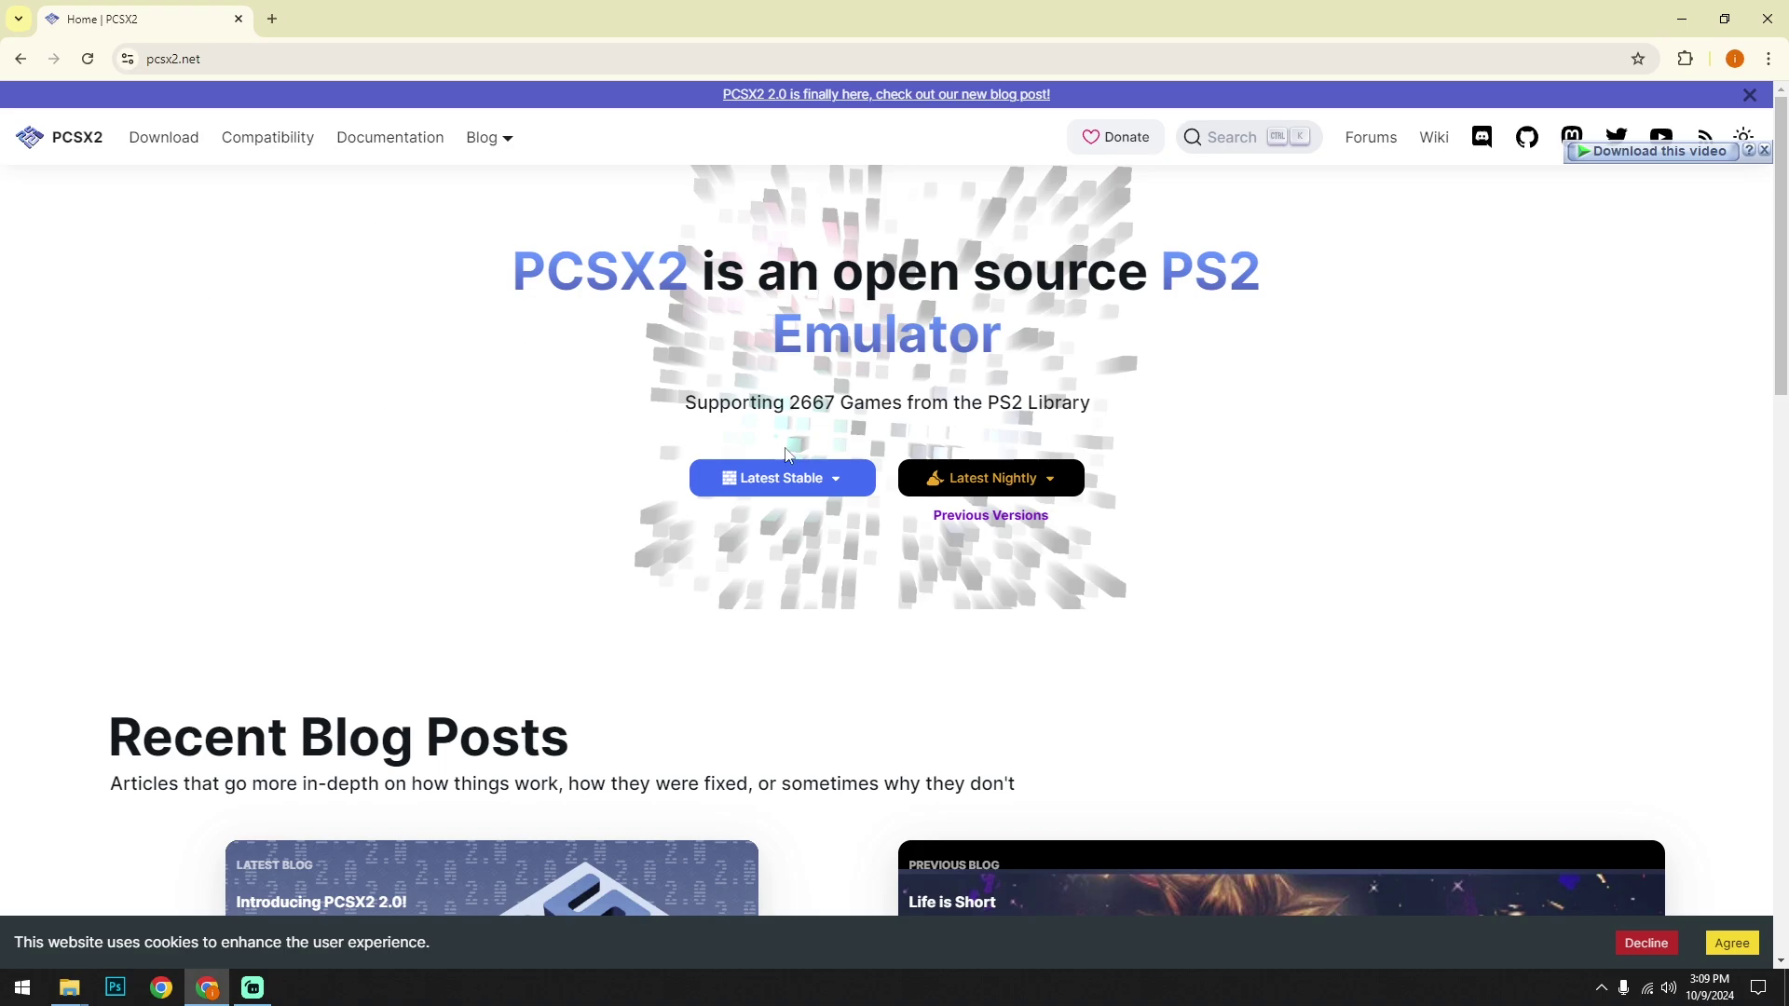
Download the latest stable Windows build of PCSX2 v2.0.2 as an archive, not the installer
left_click(831, 486)
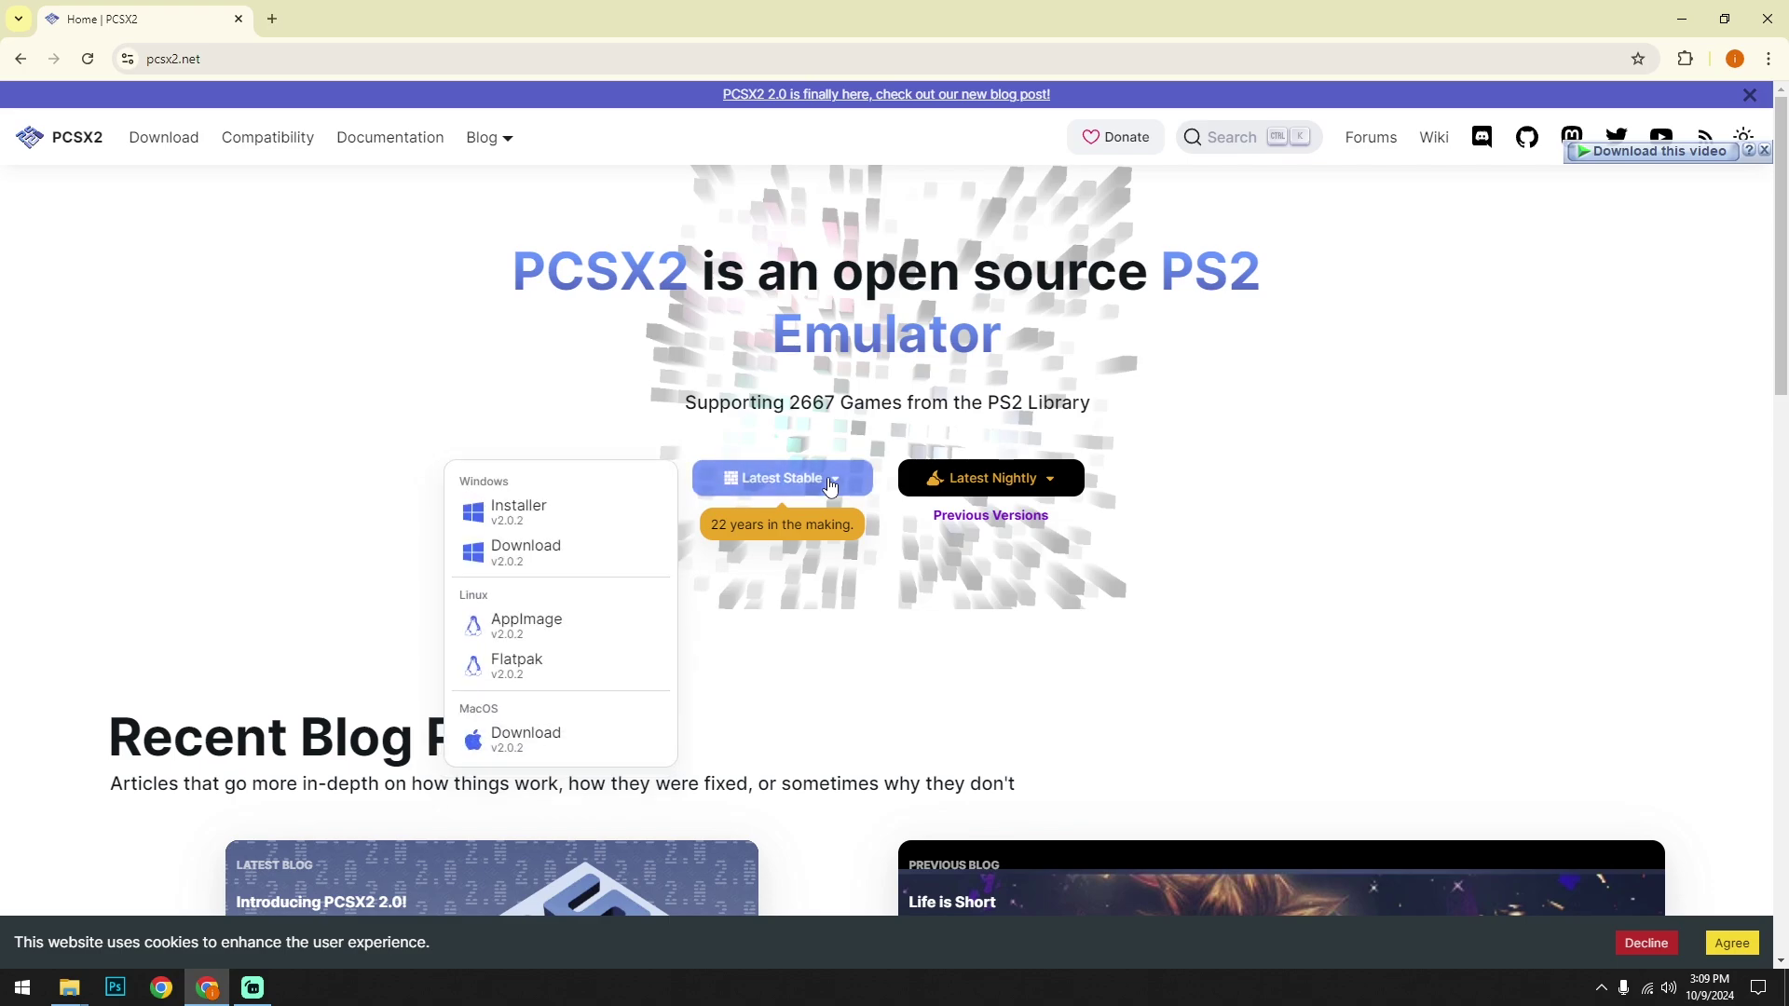
left_click(523, 556)
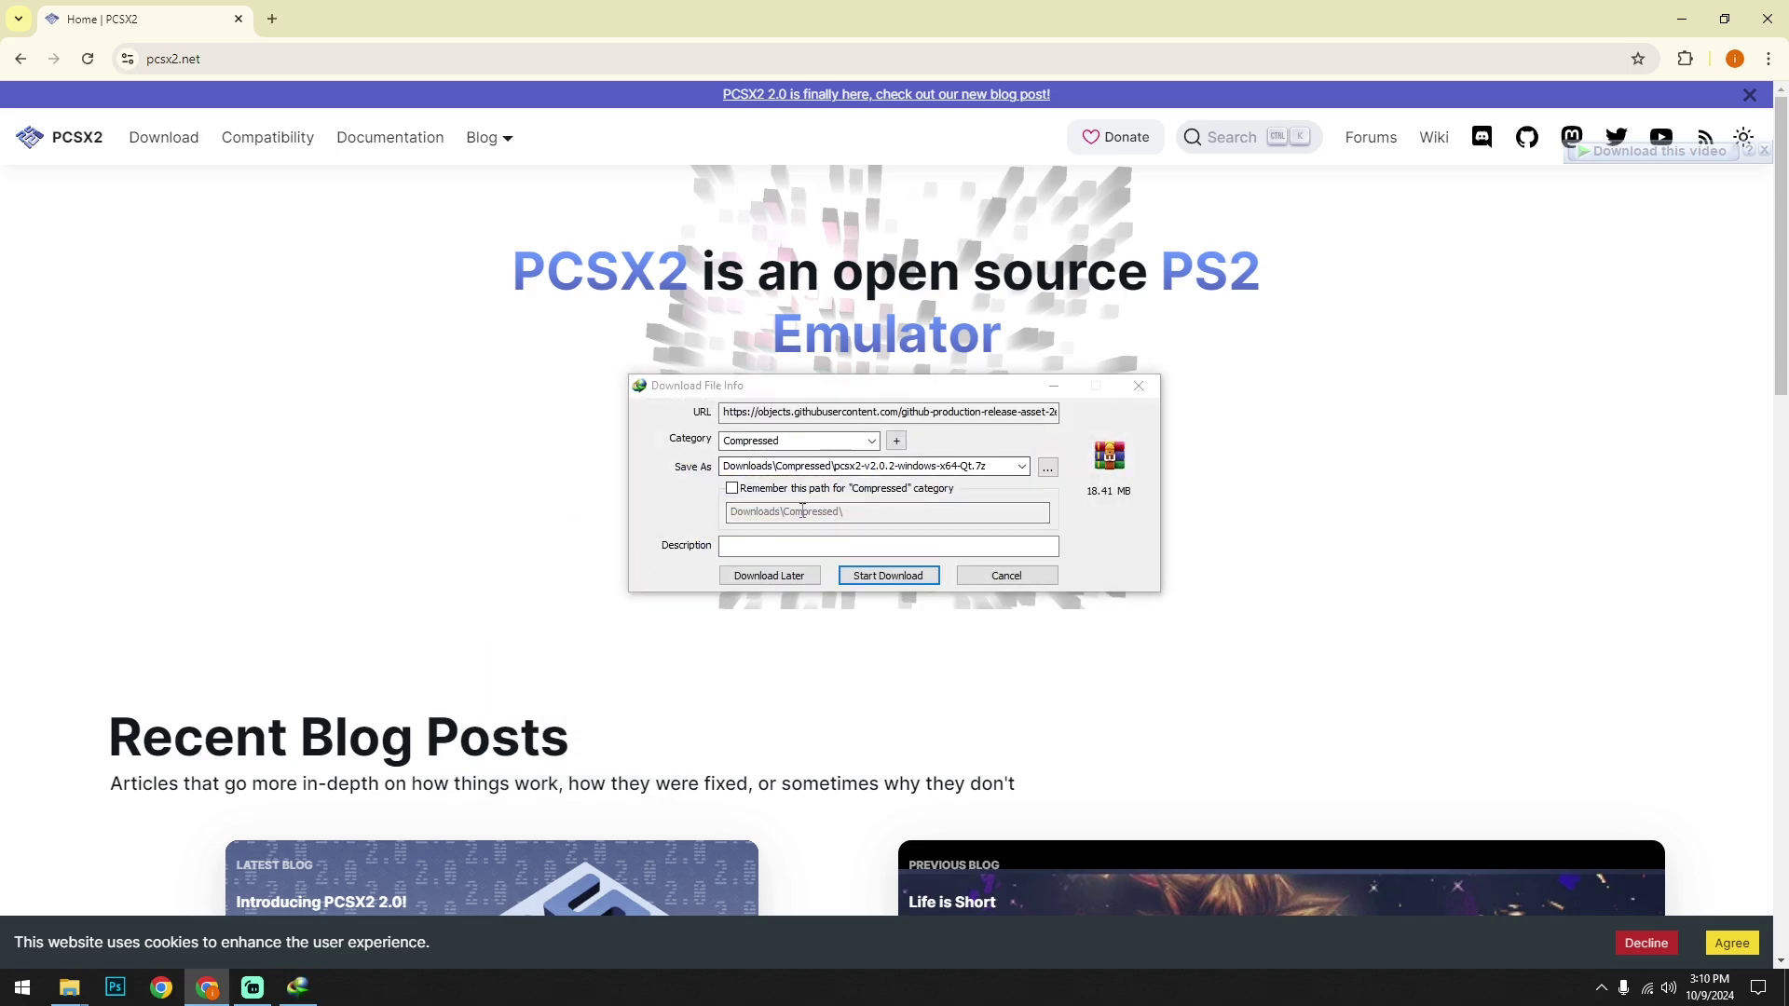
left_click(876, 576)
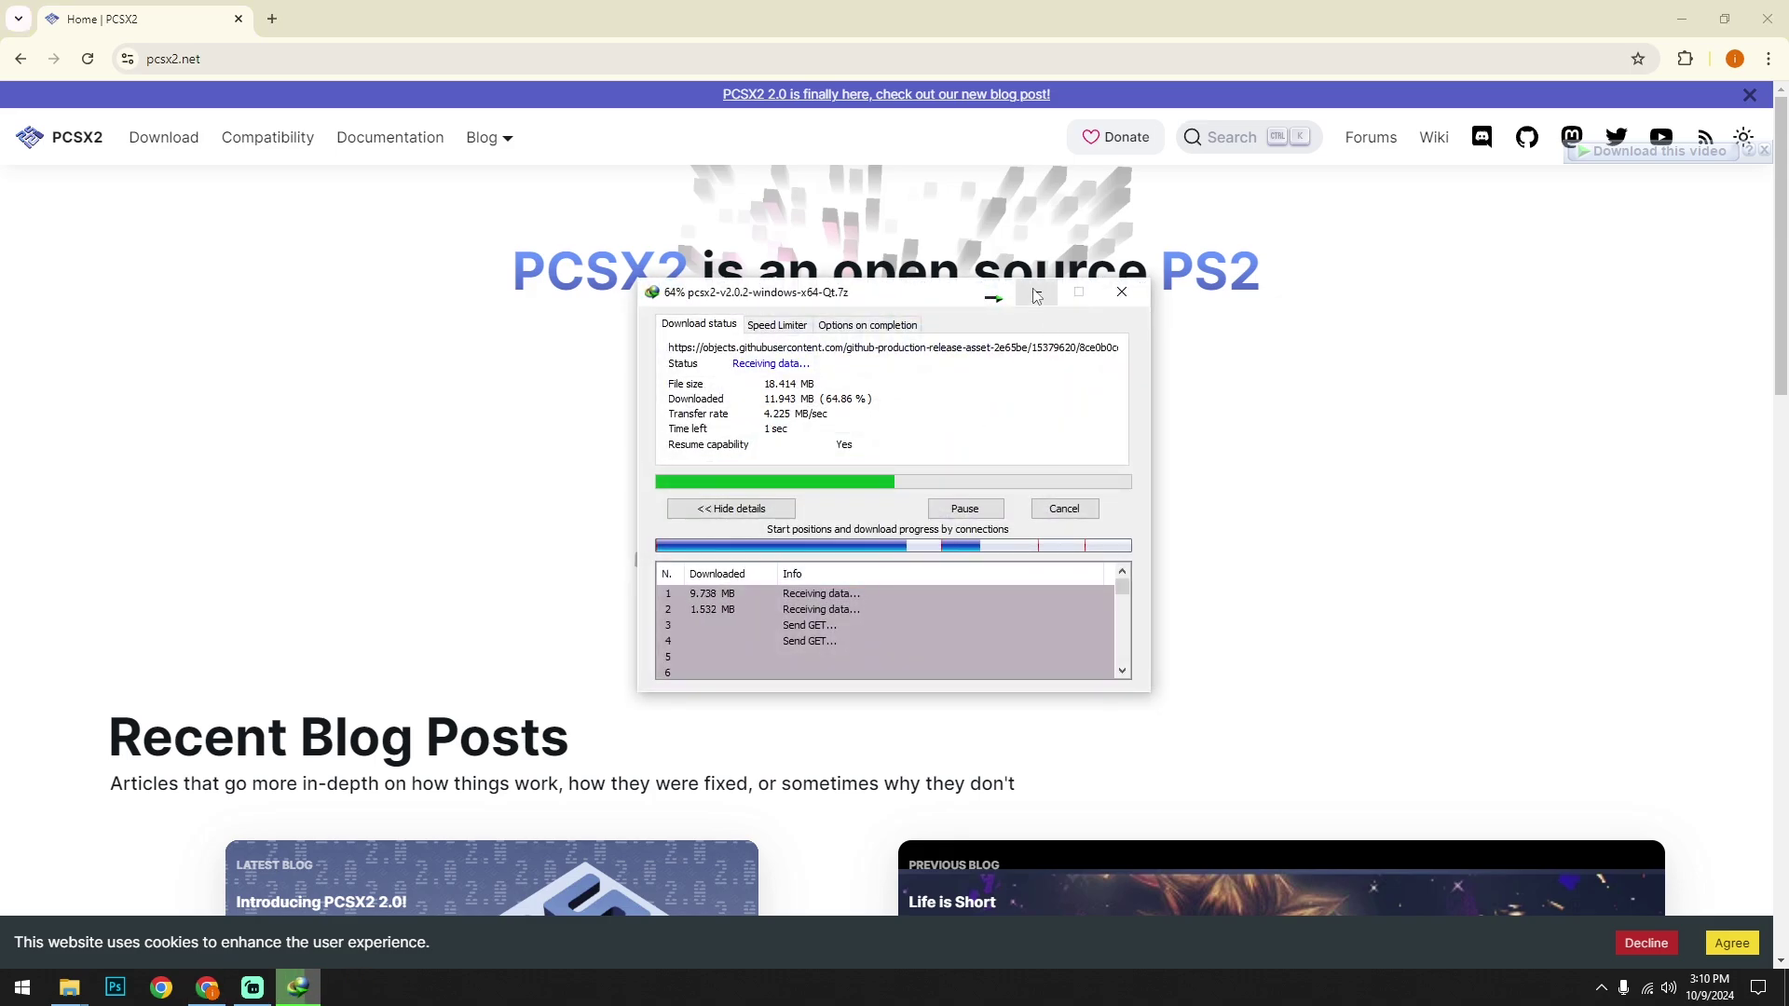
left_click(1036, 298)
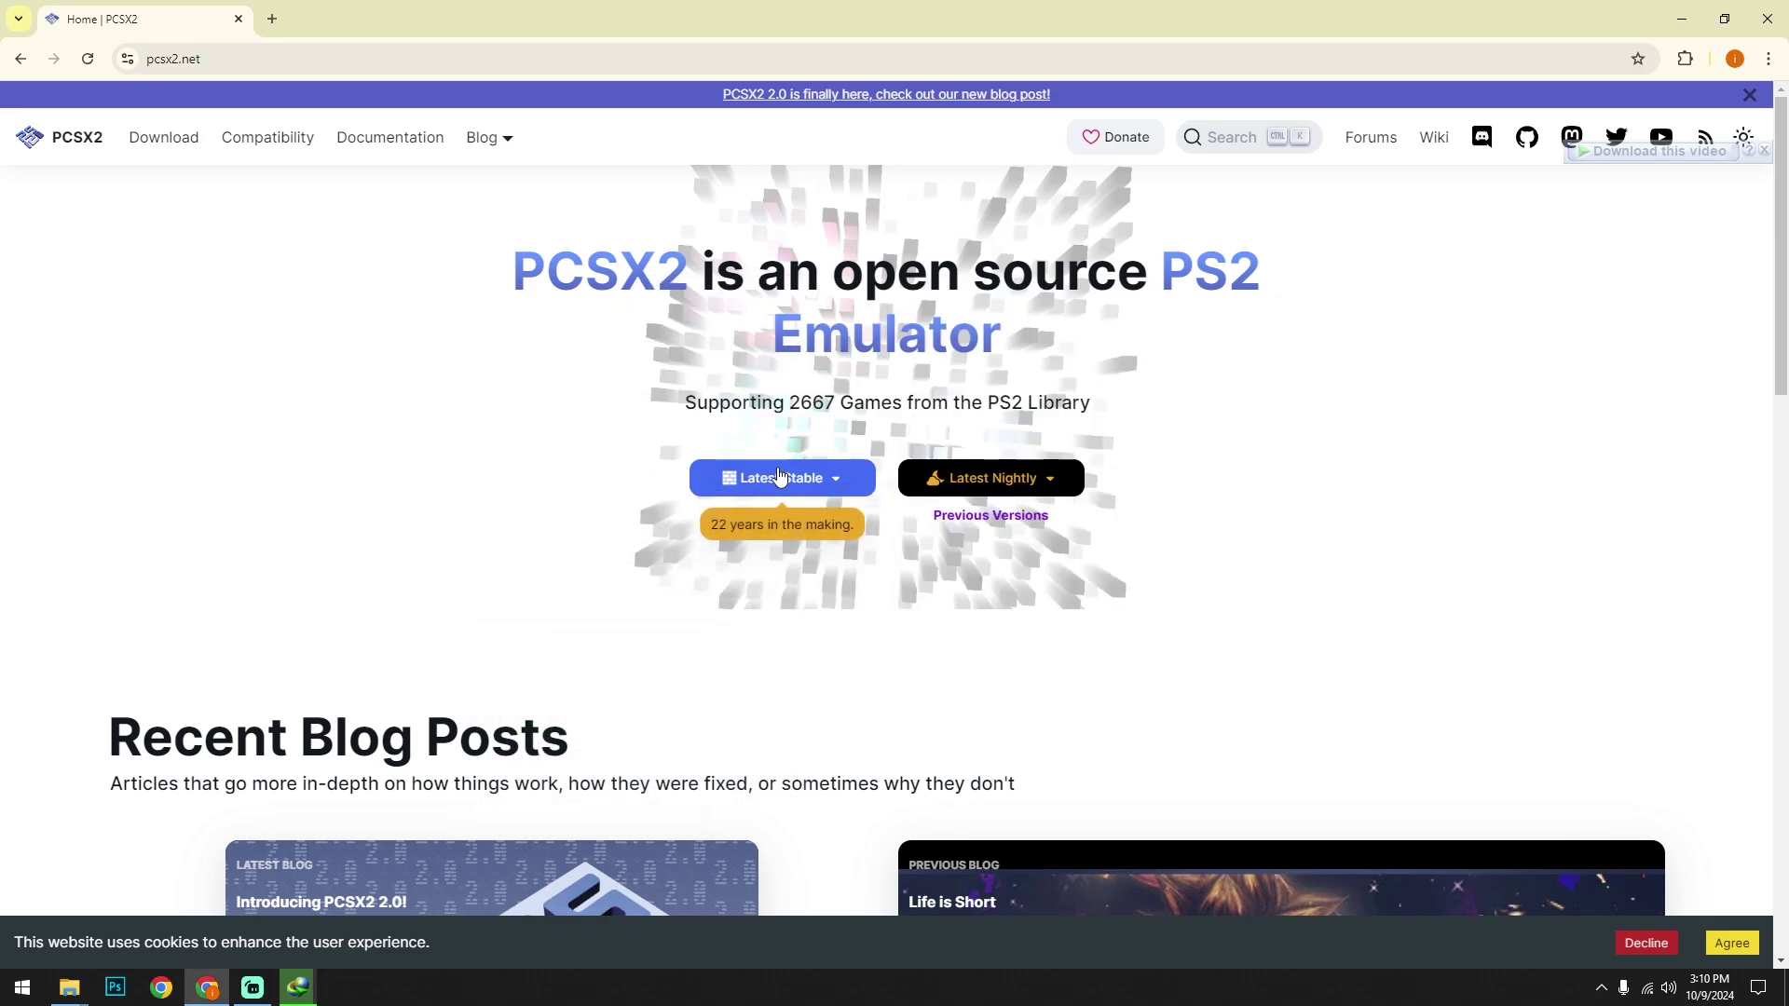
mouse_move(823, 484)
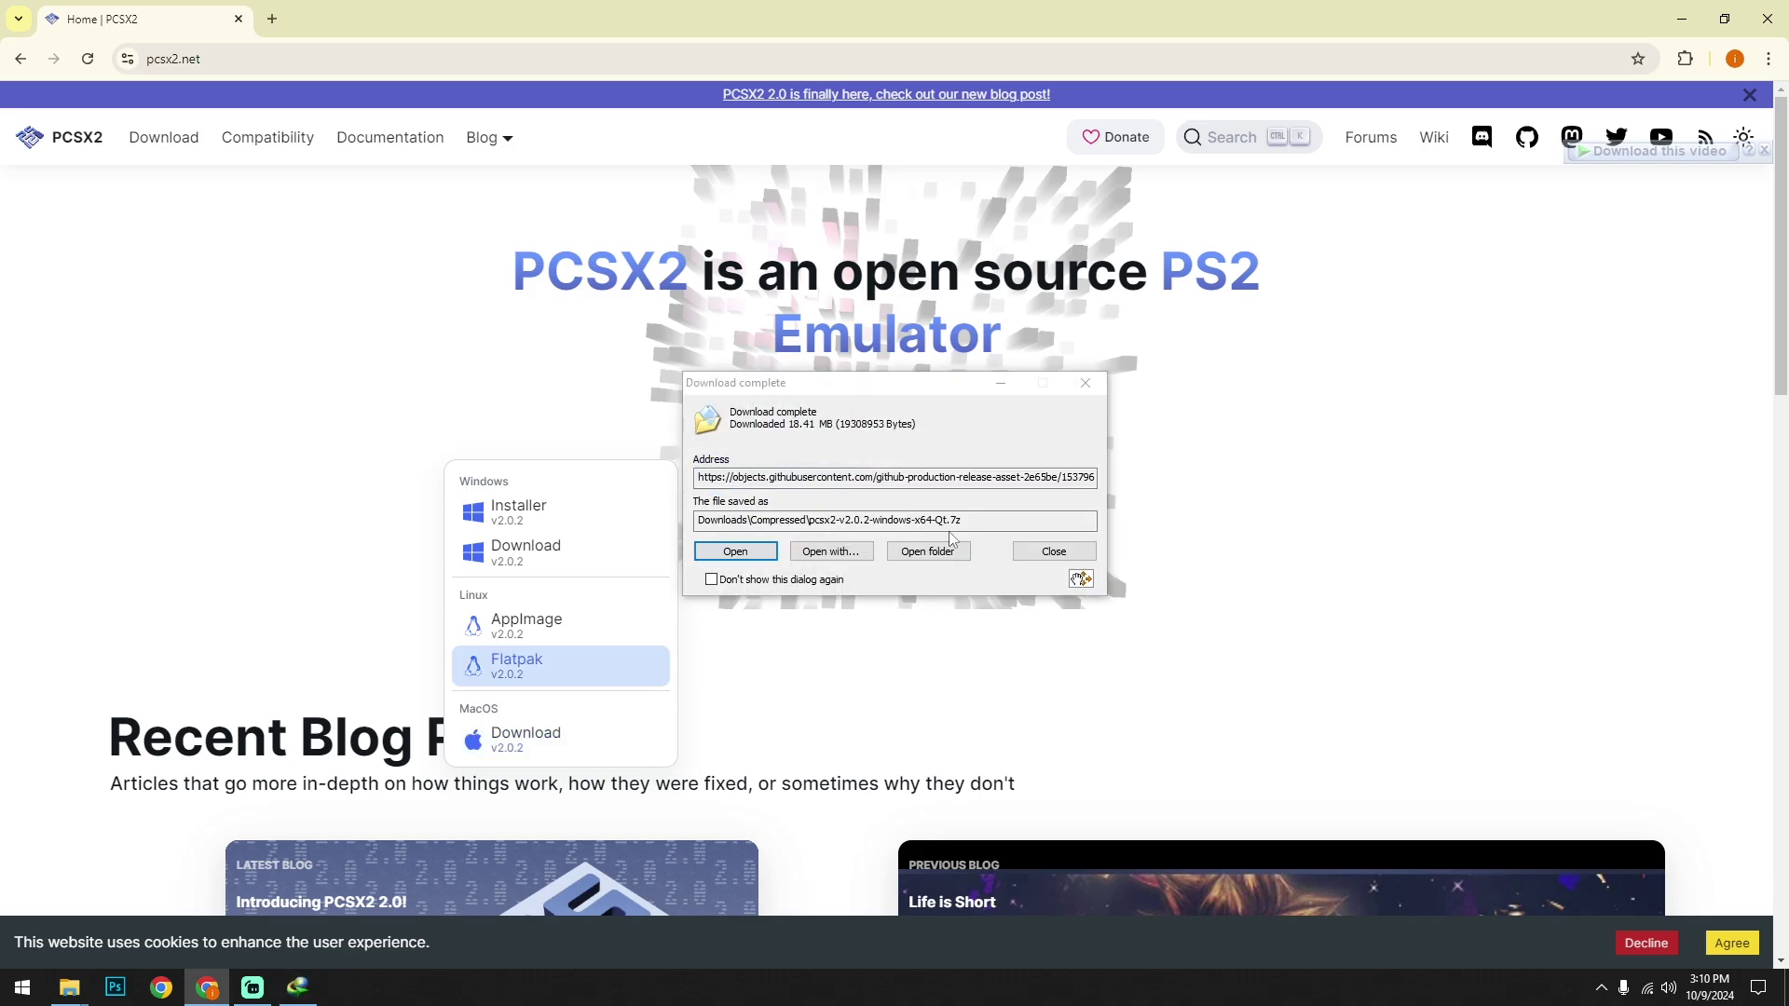
Open the download's folder and extract pcsx2-v2.0.2-windows-x64-Qt.7z into its own folder, with the file list refreshed
left_click(912, 558)
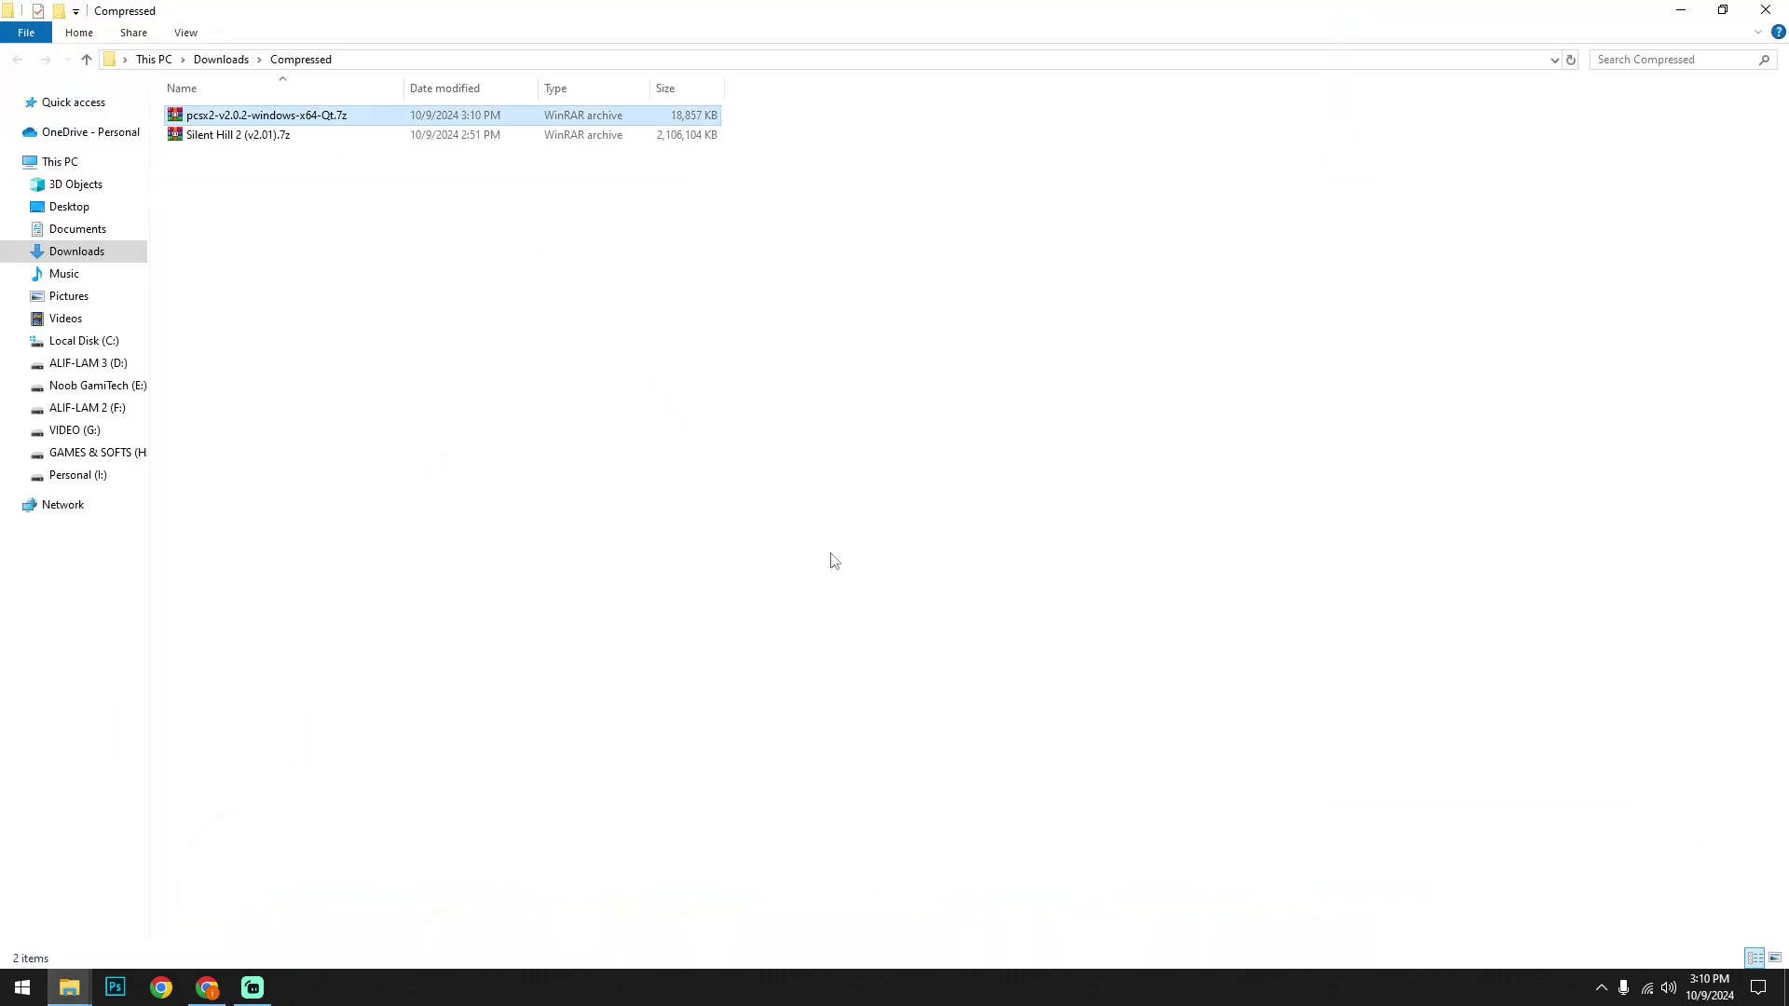
right_click(258, 118)
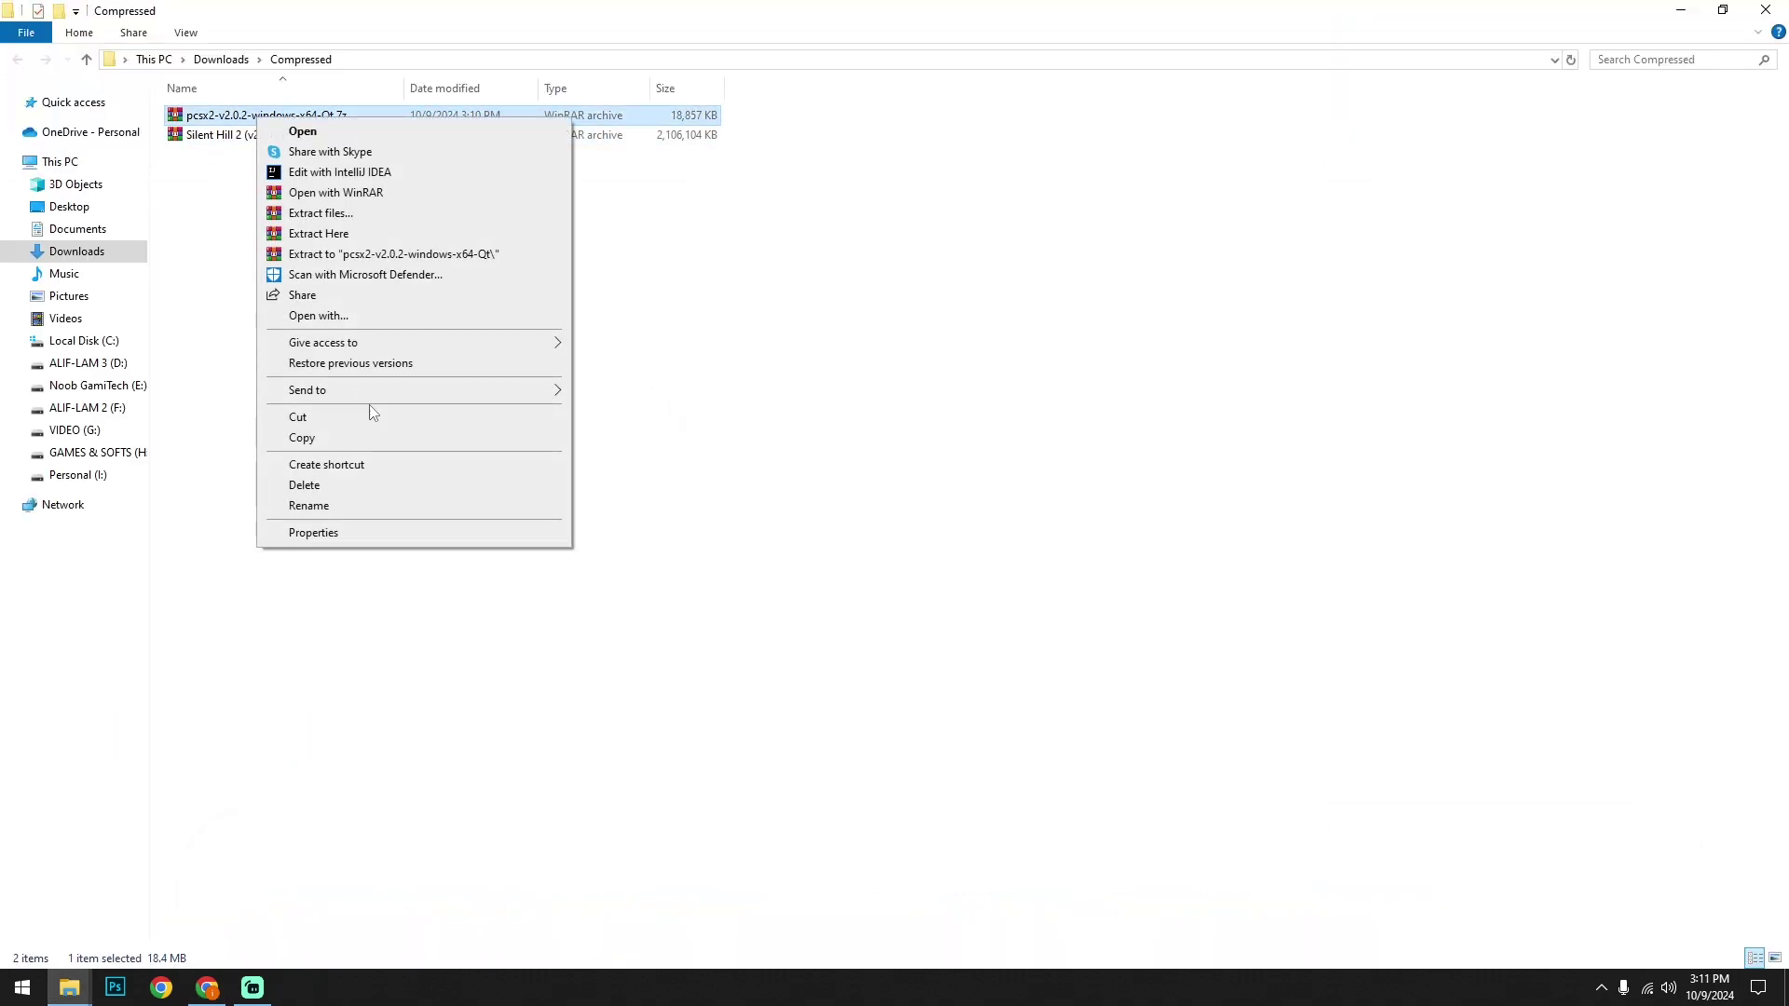
left_click(352, 255)
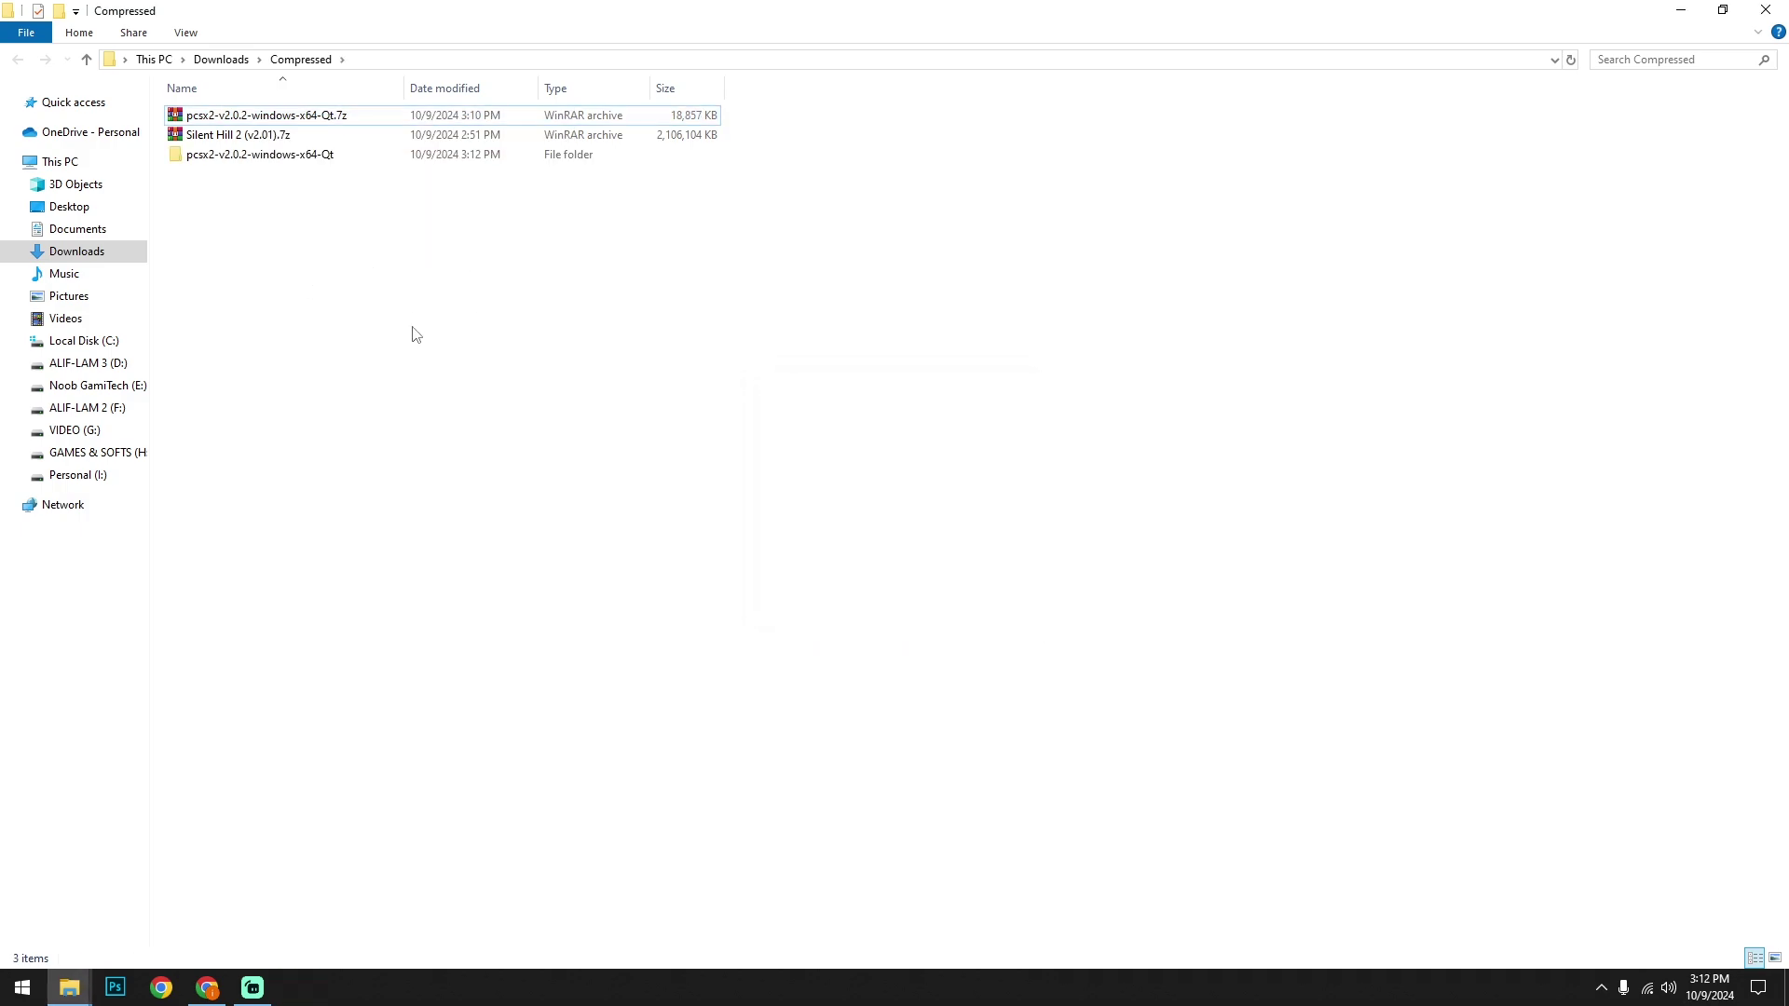
right_click(315, 209)
left_click(359, 280)
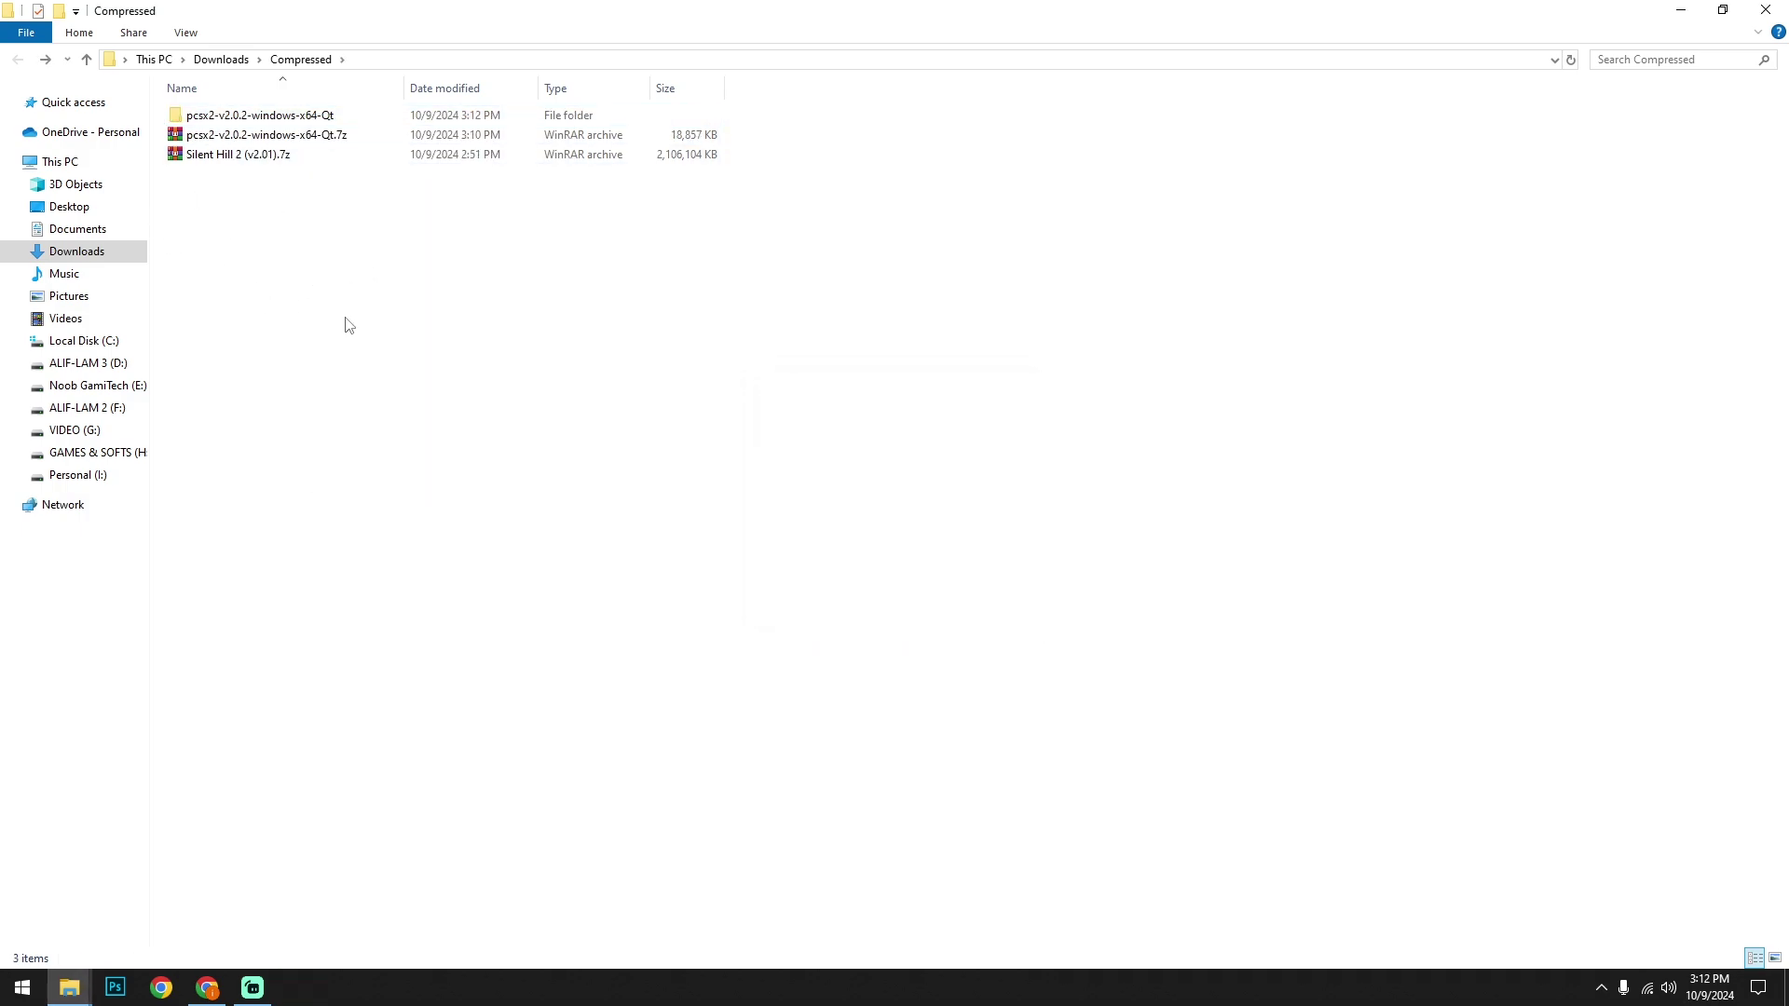
Launch pcsx2-qt.exe from the extracted folder and accept the setup wizard's default language, theme and update options
double_click(253, 115)
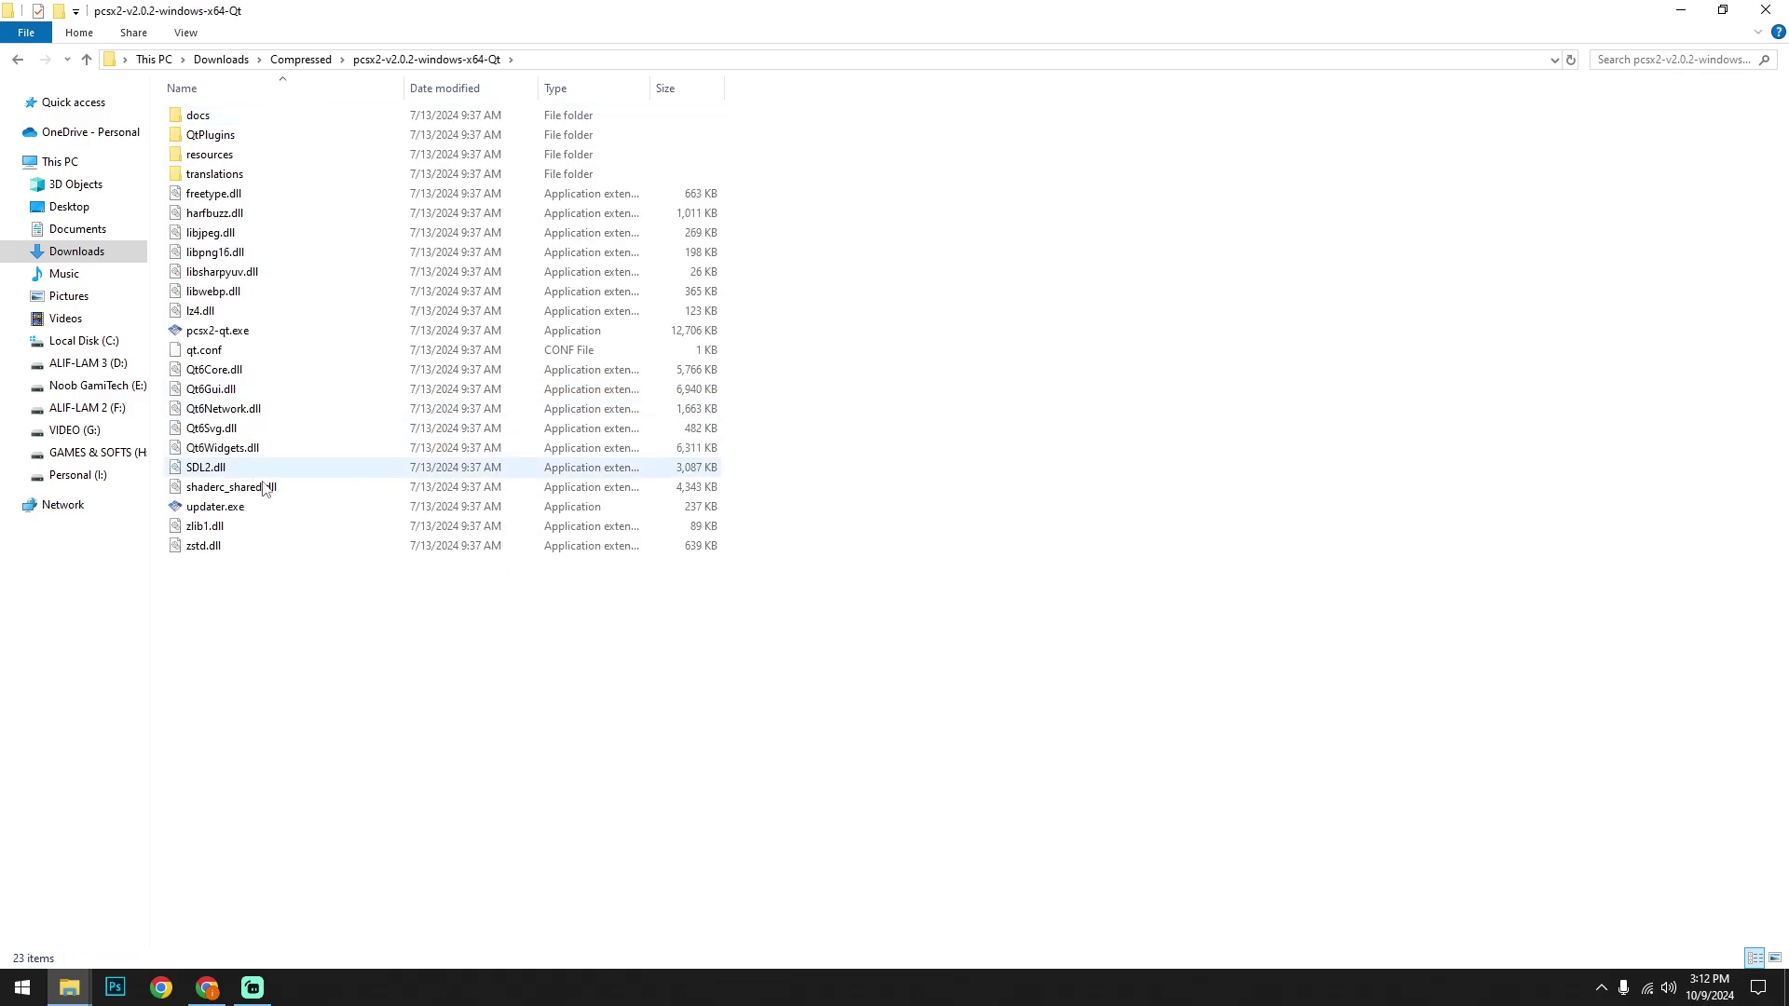
left_click(235, 333)
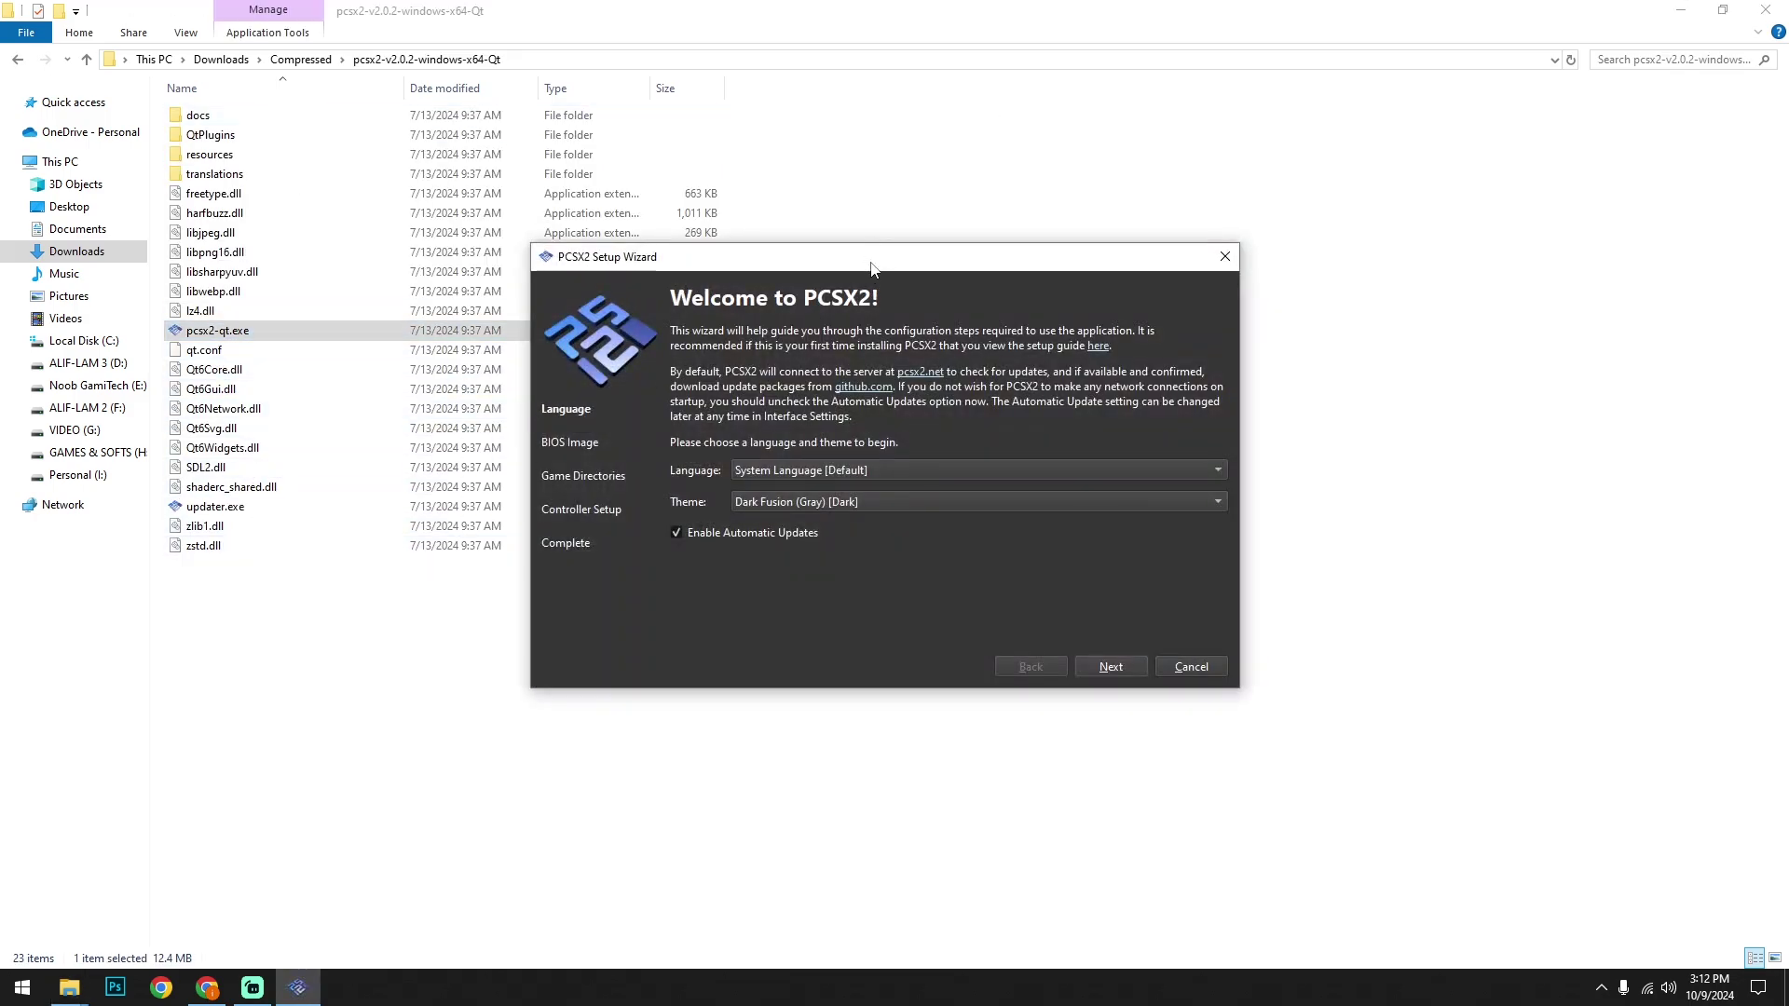
left_click_drag(871, 264, 559, 189)
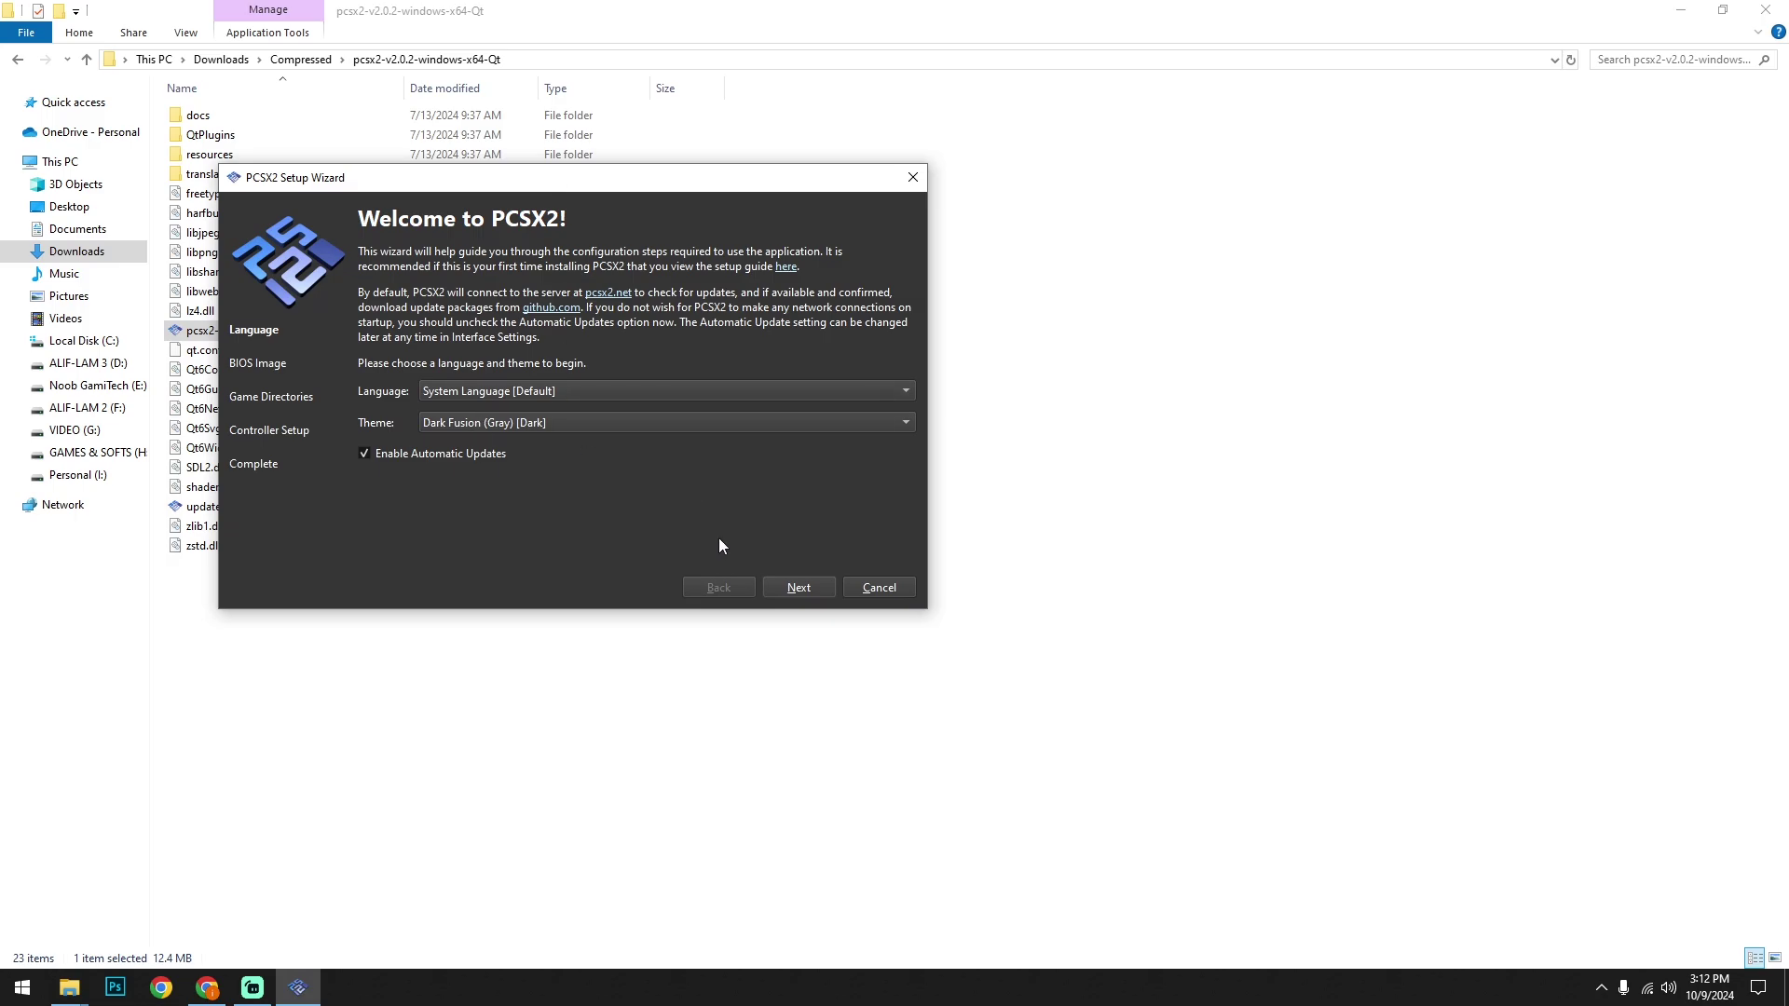
left_click(793, 588)
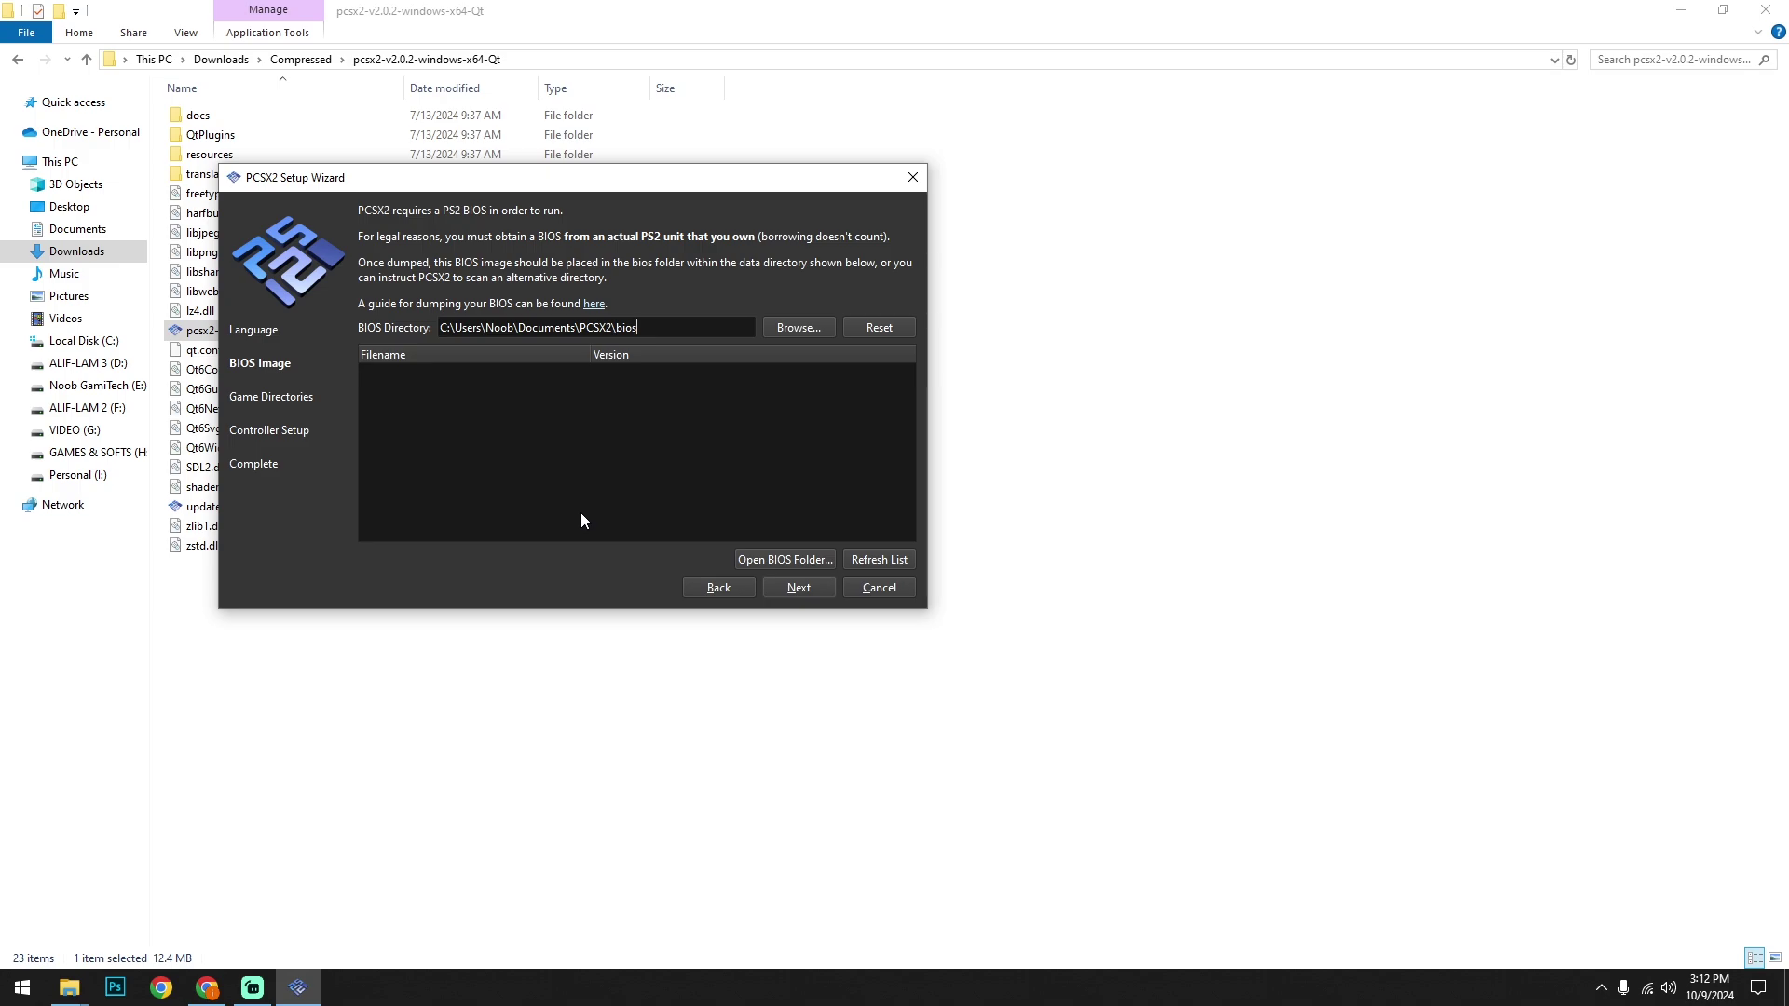
Refresh the BIOS list, choose scph10000.bin as the BIOS image and continue to the game directories page
left_click(581, 520)
left_click(891, 561)
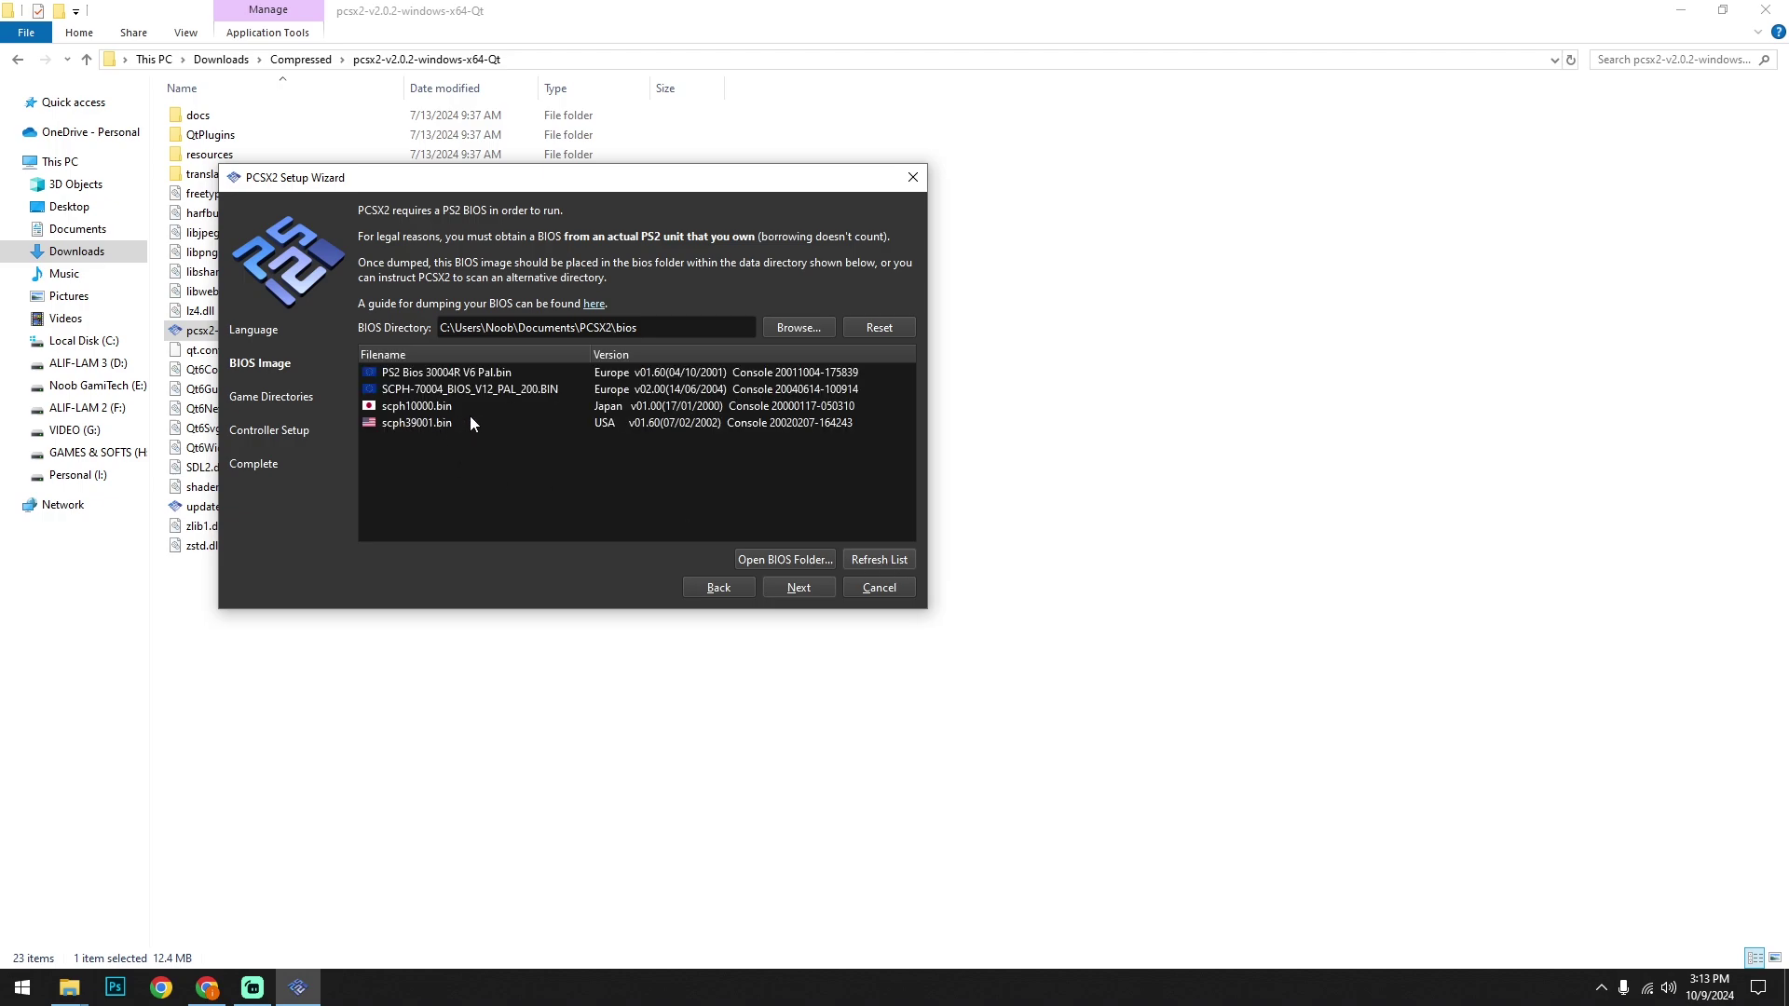
left_click(403, 407)
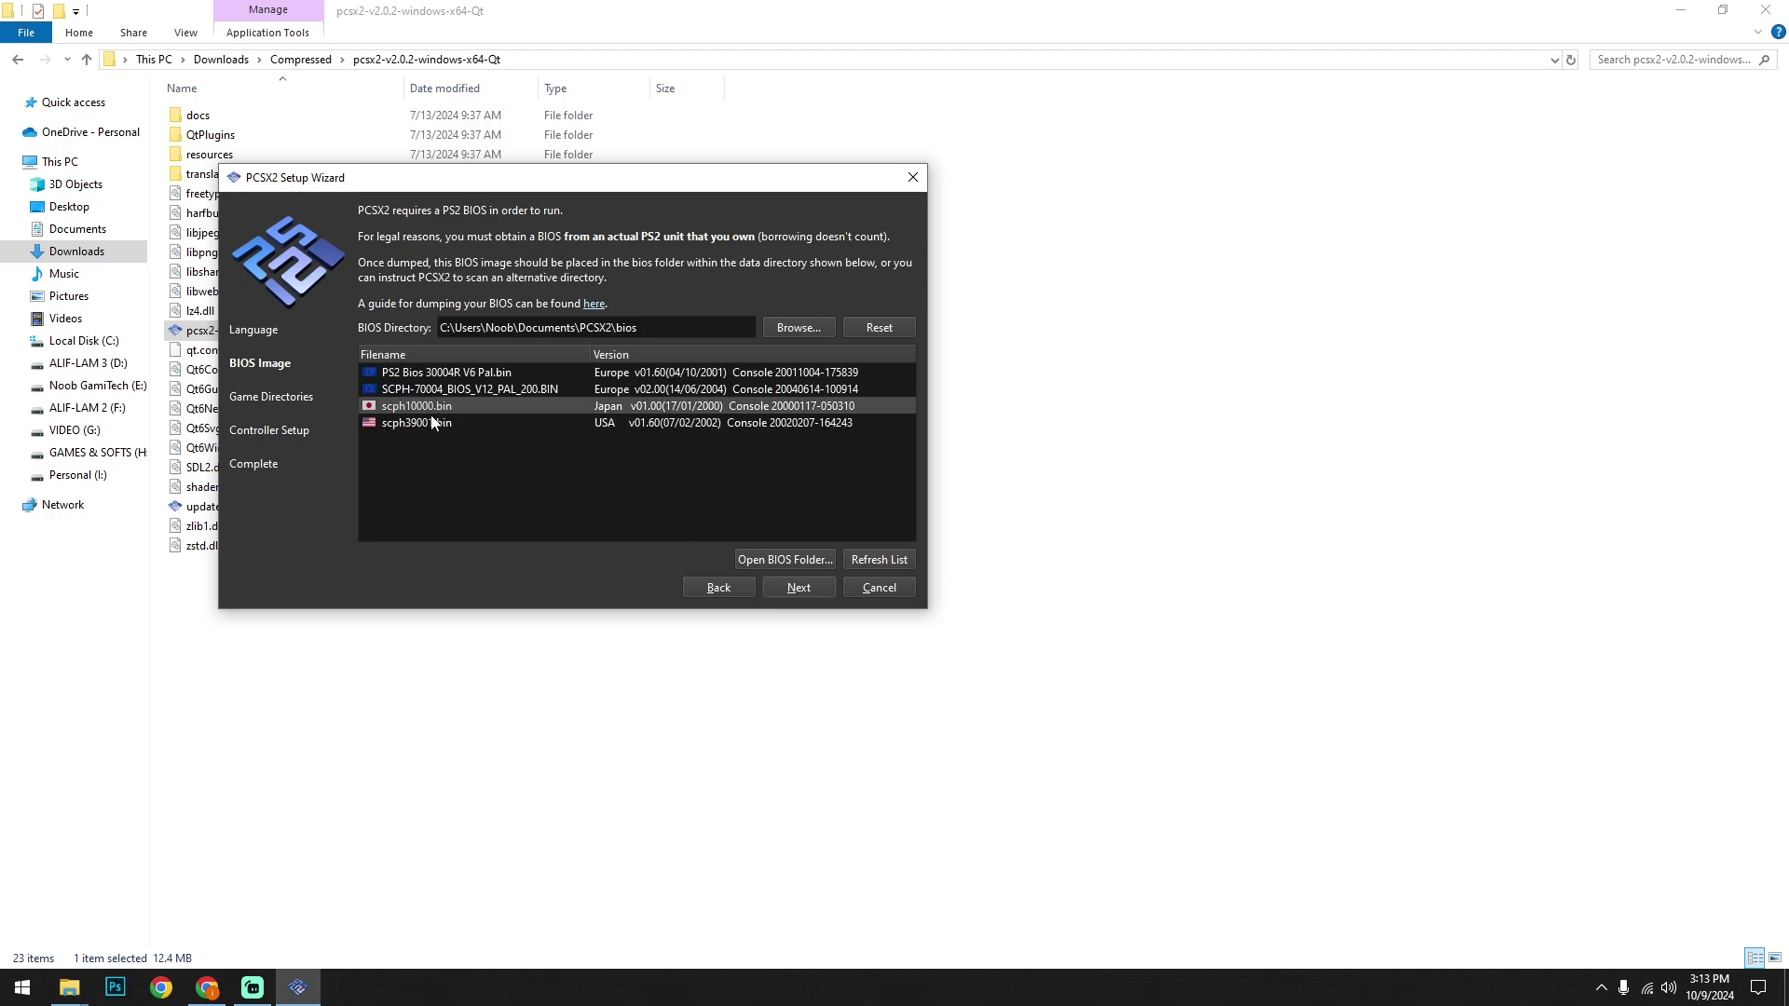
left_click(799, 588)
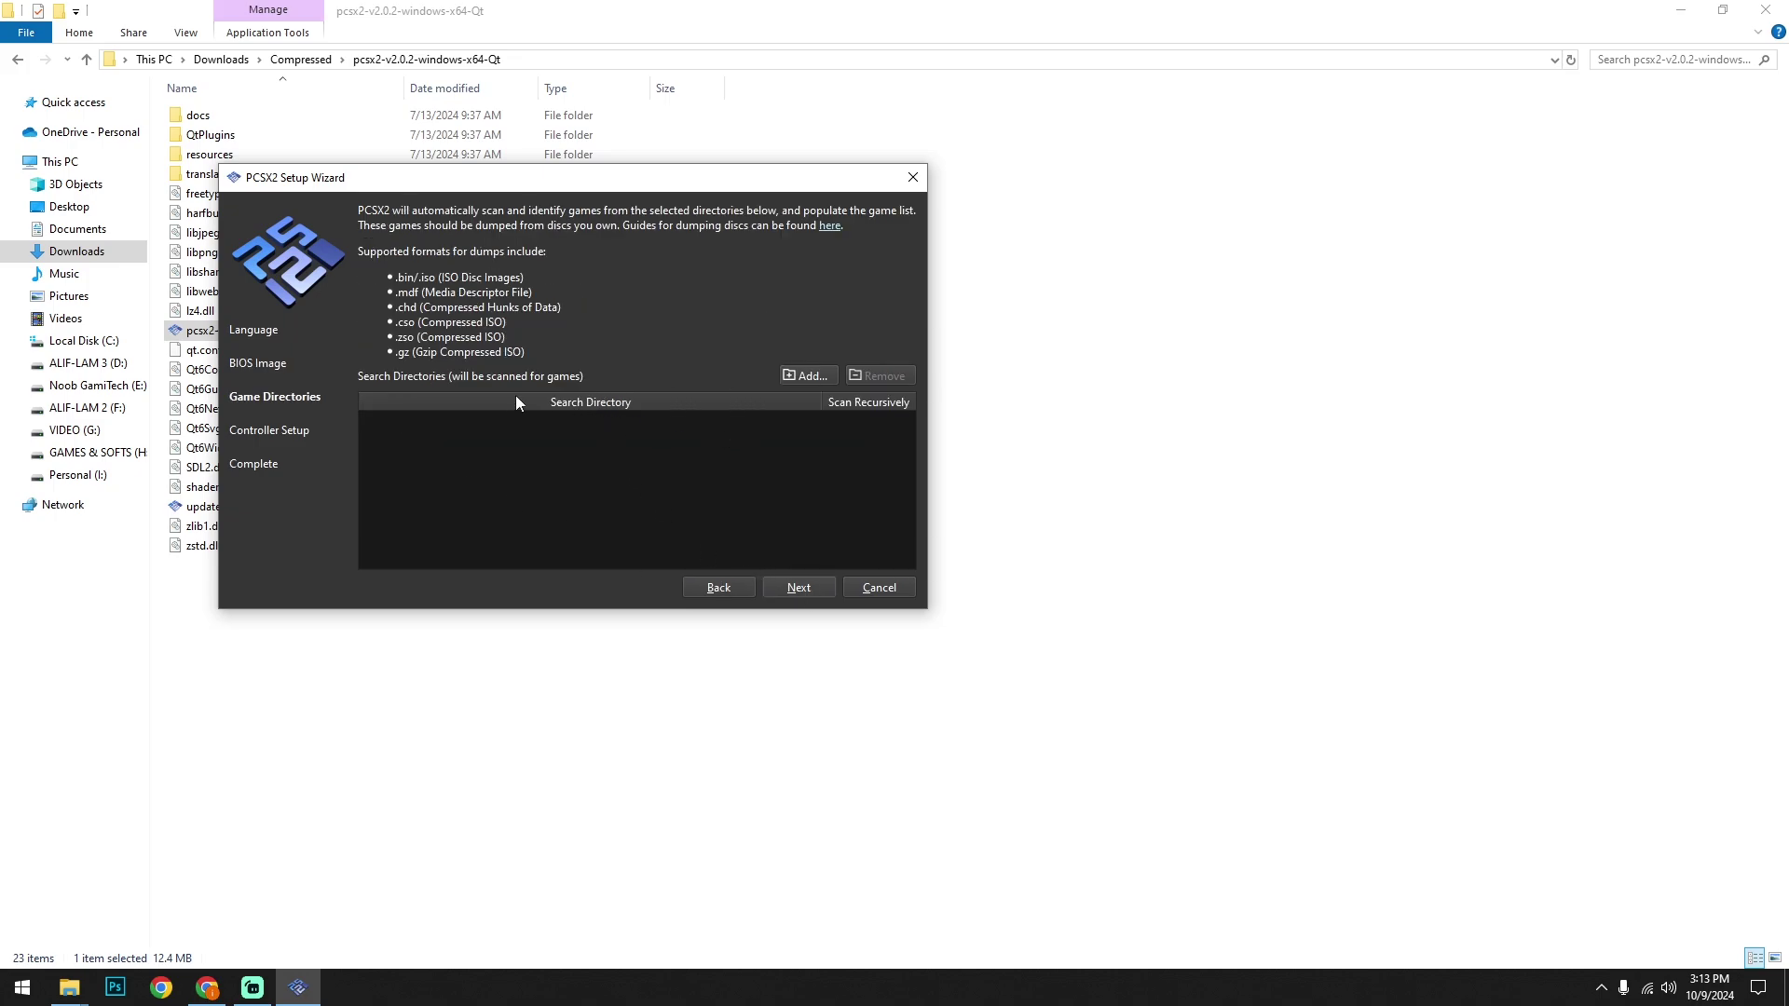
Add E:\Games as a recursively scanned game directory and continue to the controller setup
left_click(798, 375)
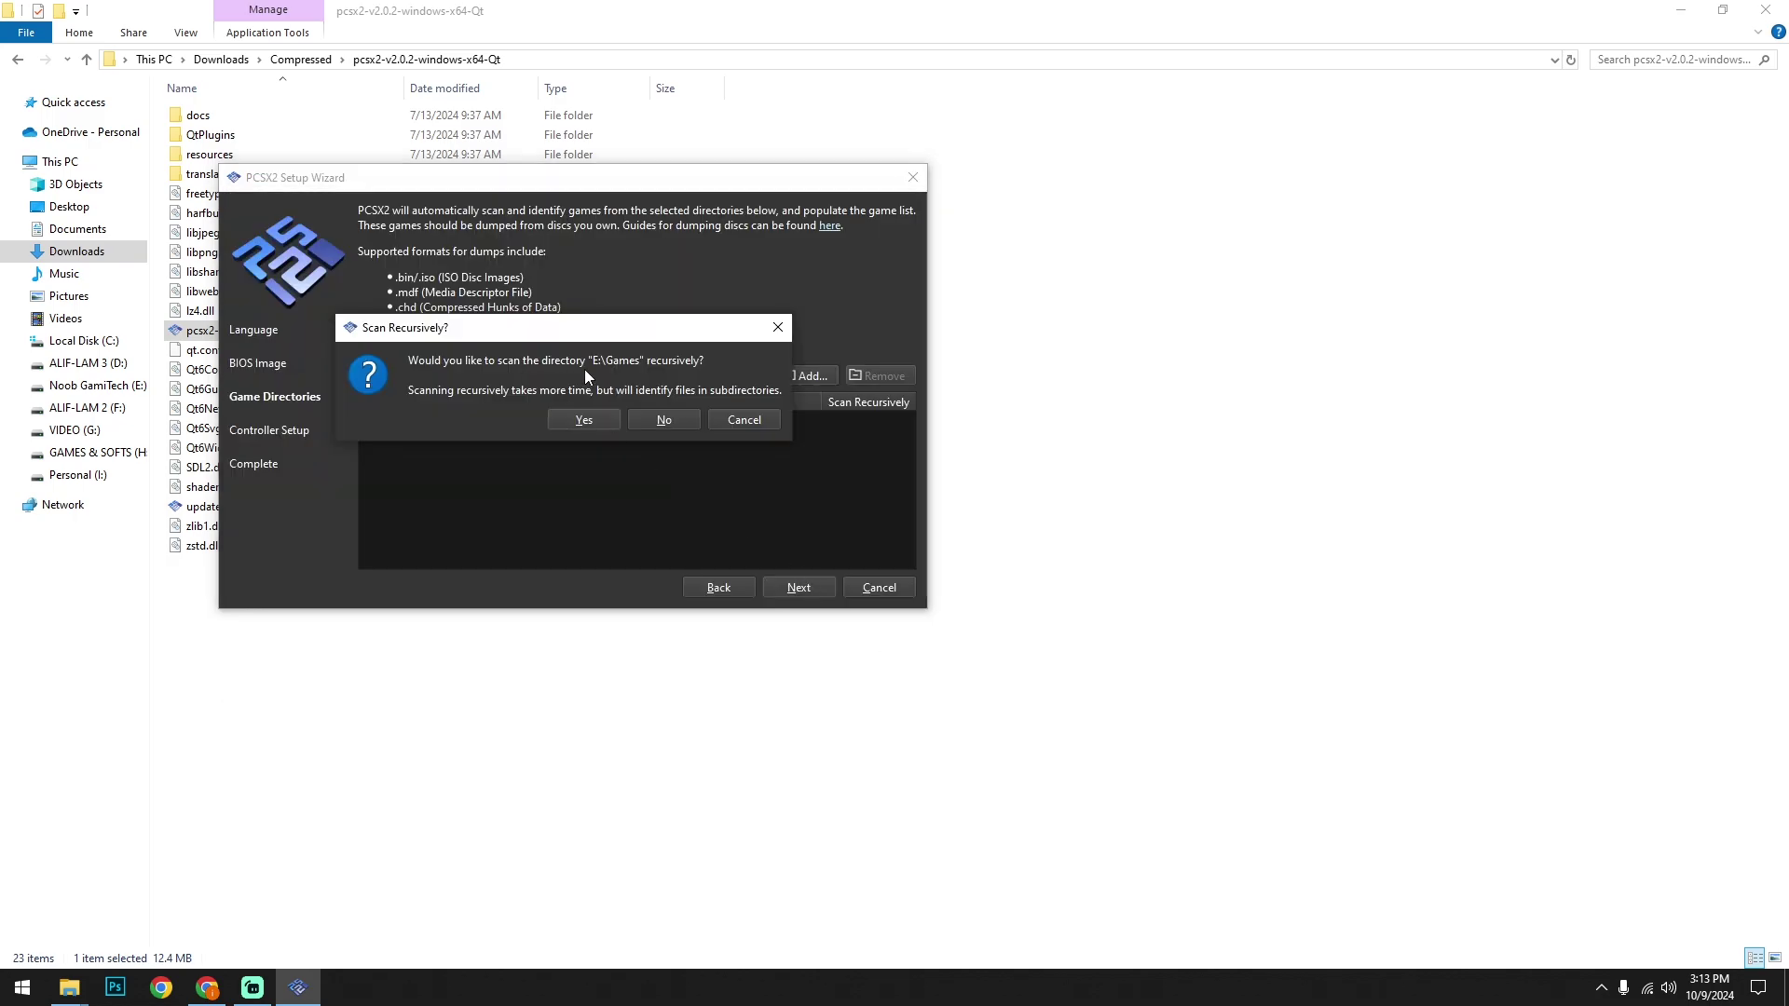
left_click(579, 420)
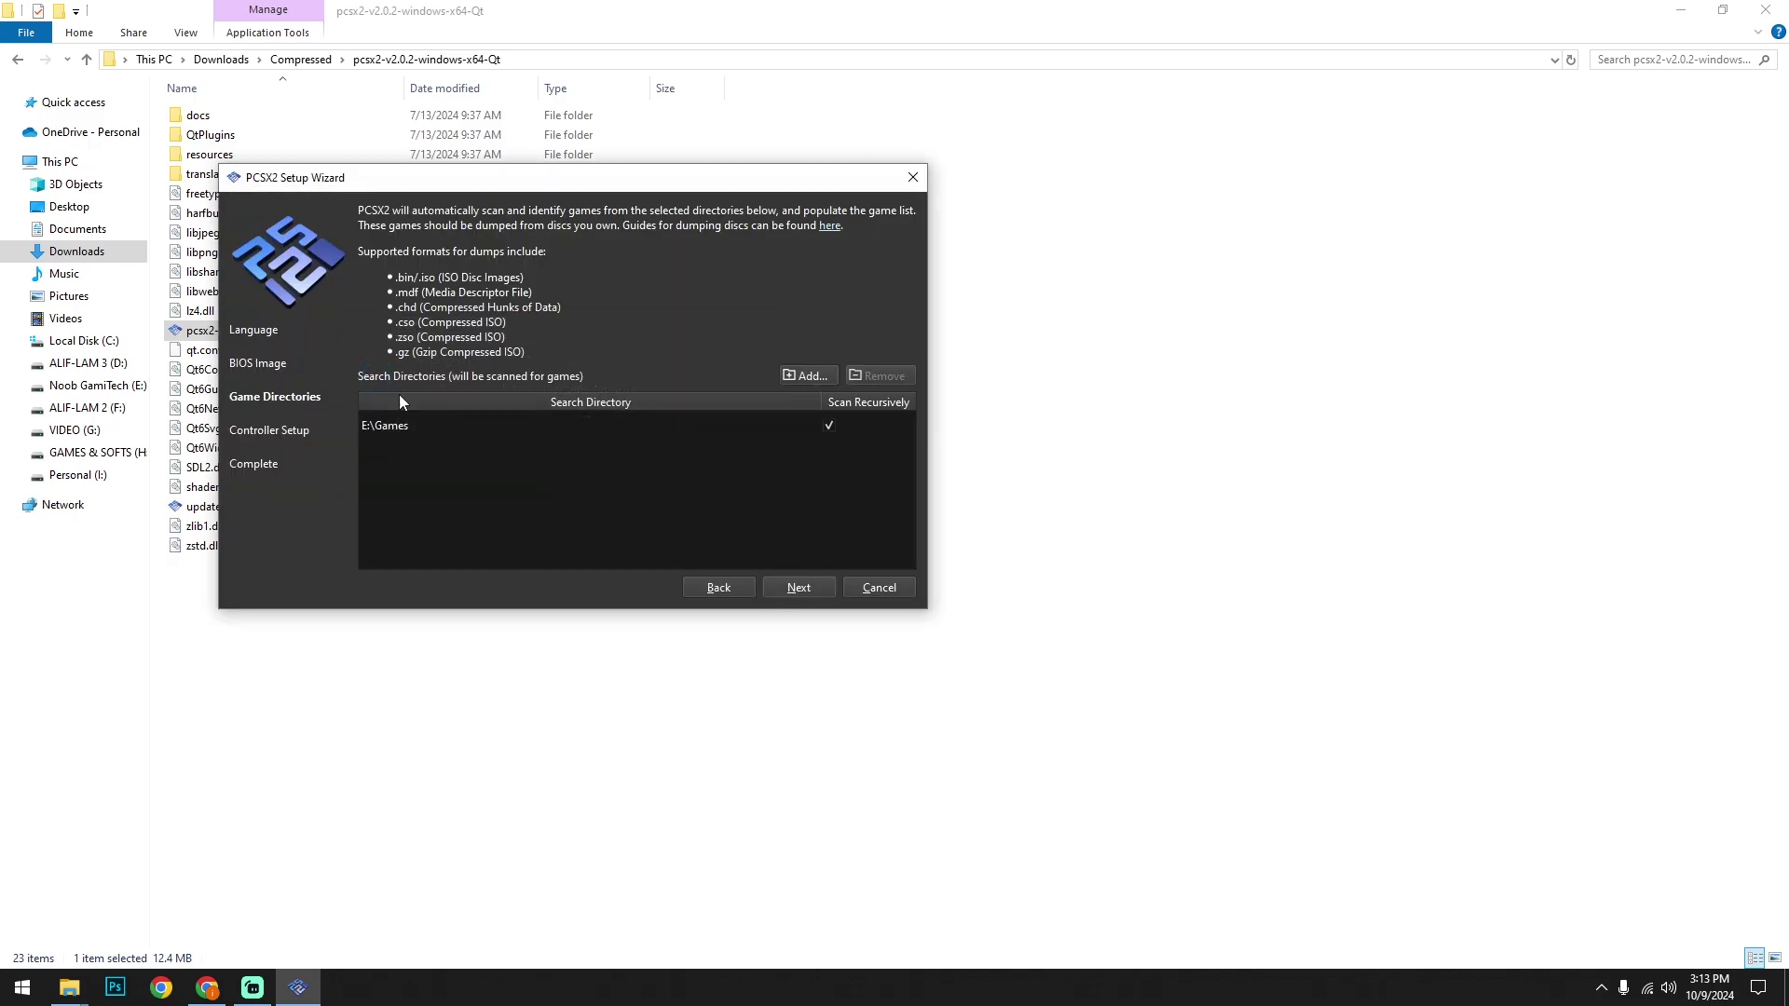
left_click(801, 587)
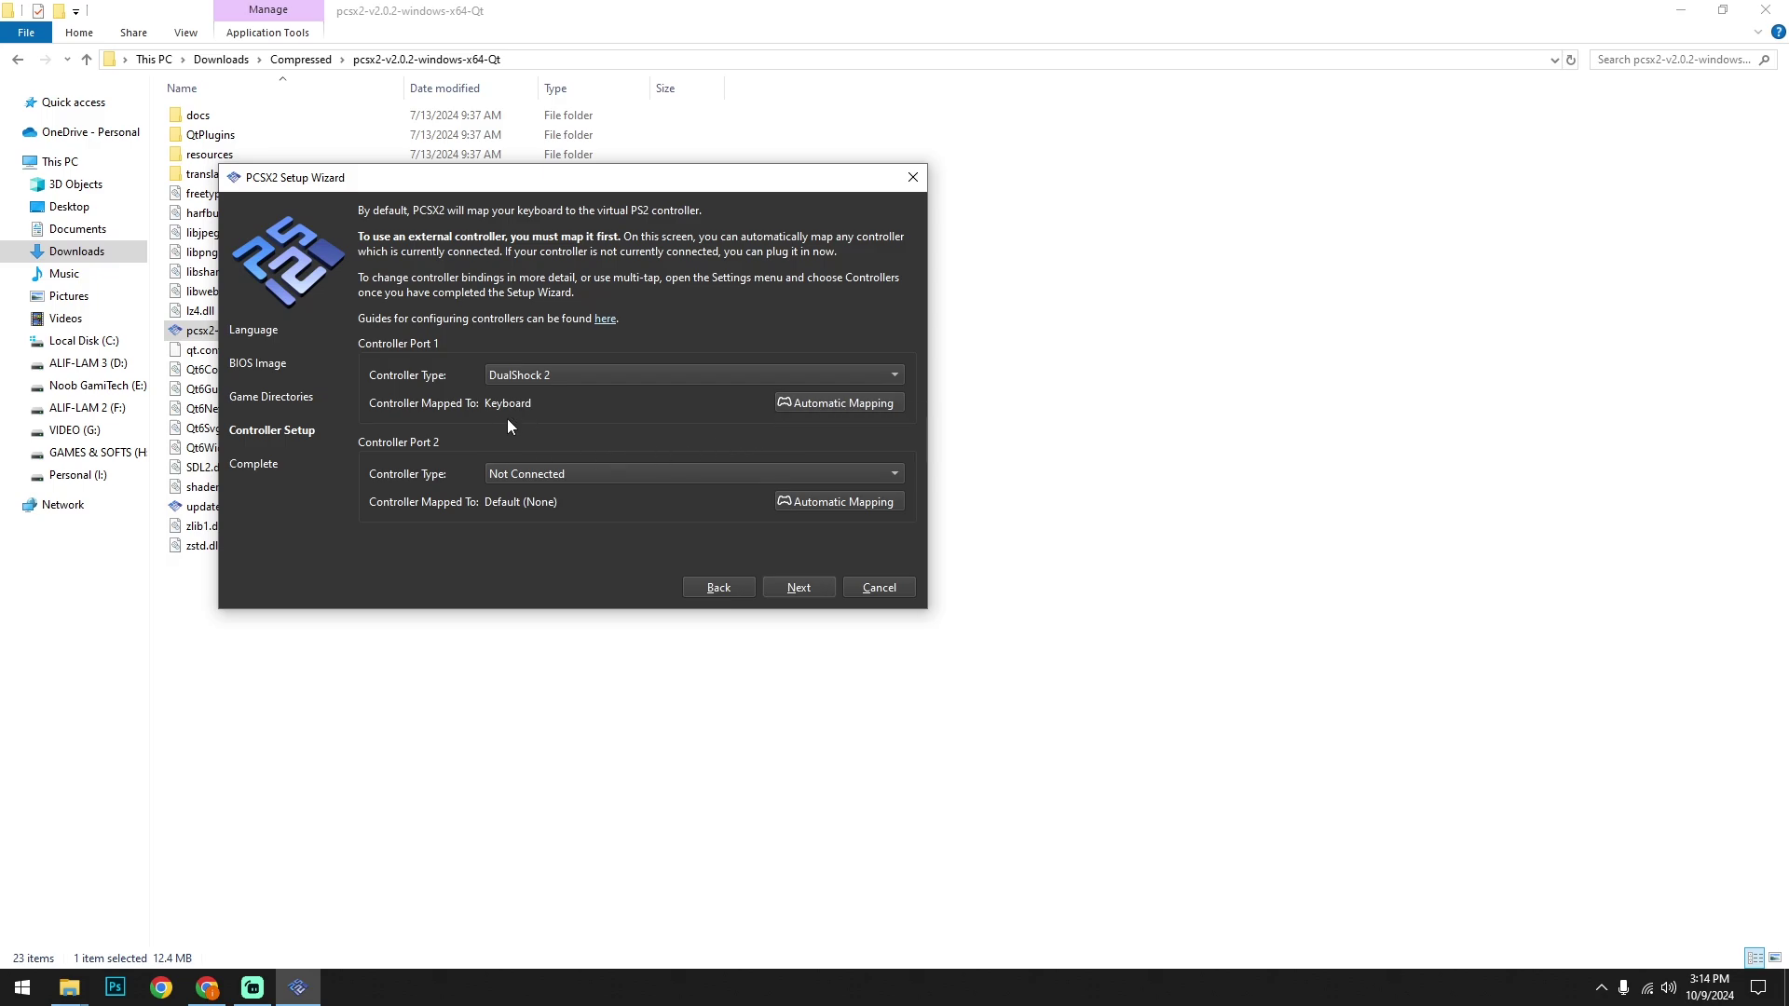
Automatically map controller port 1 to the keyboard and finish the setup wizard
left_click(855, 404)
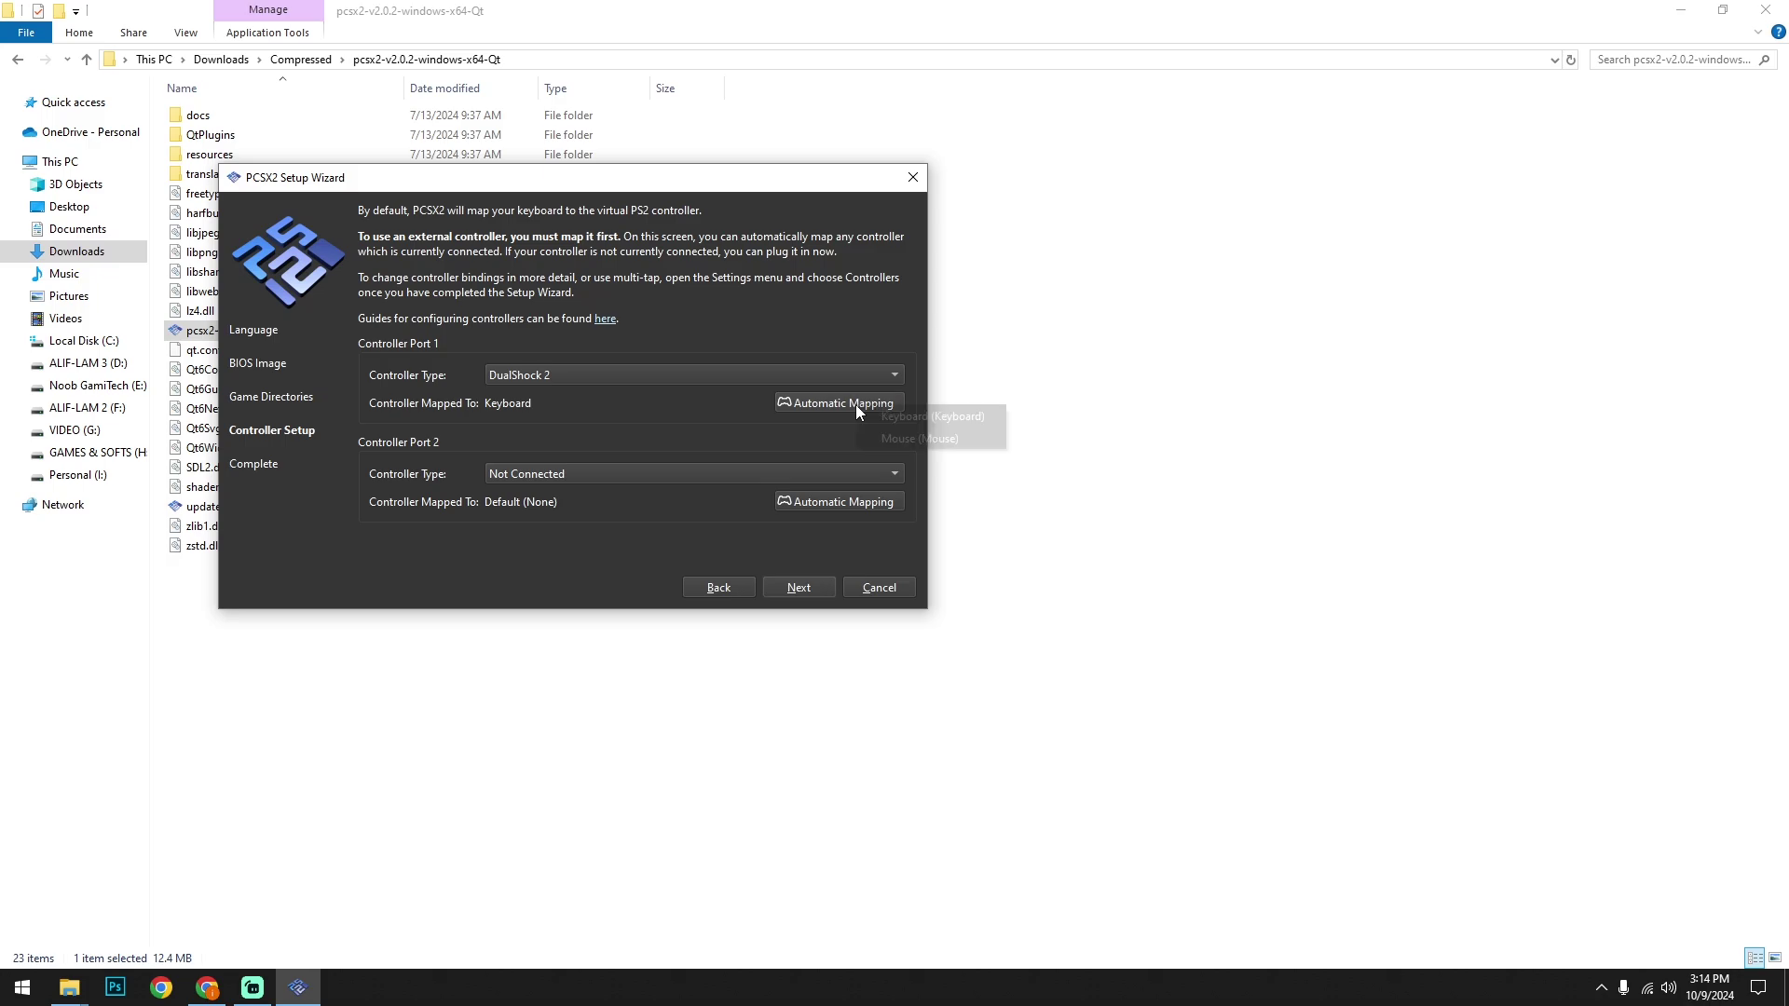
left_click(918, 419)
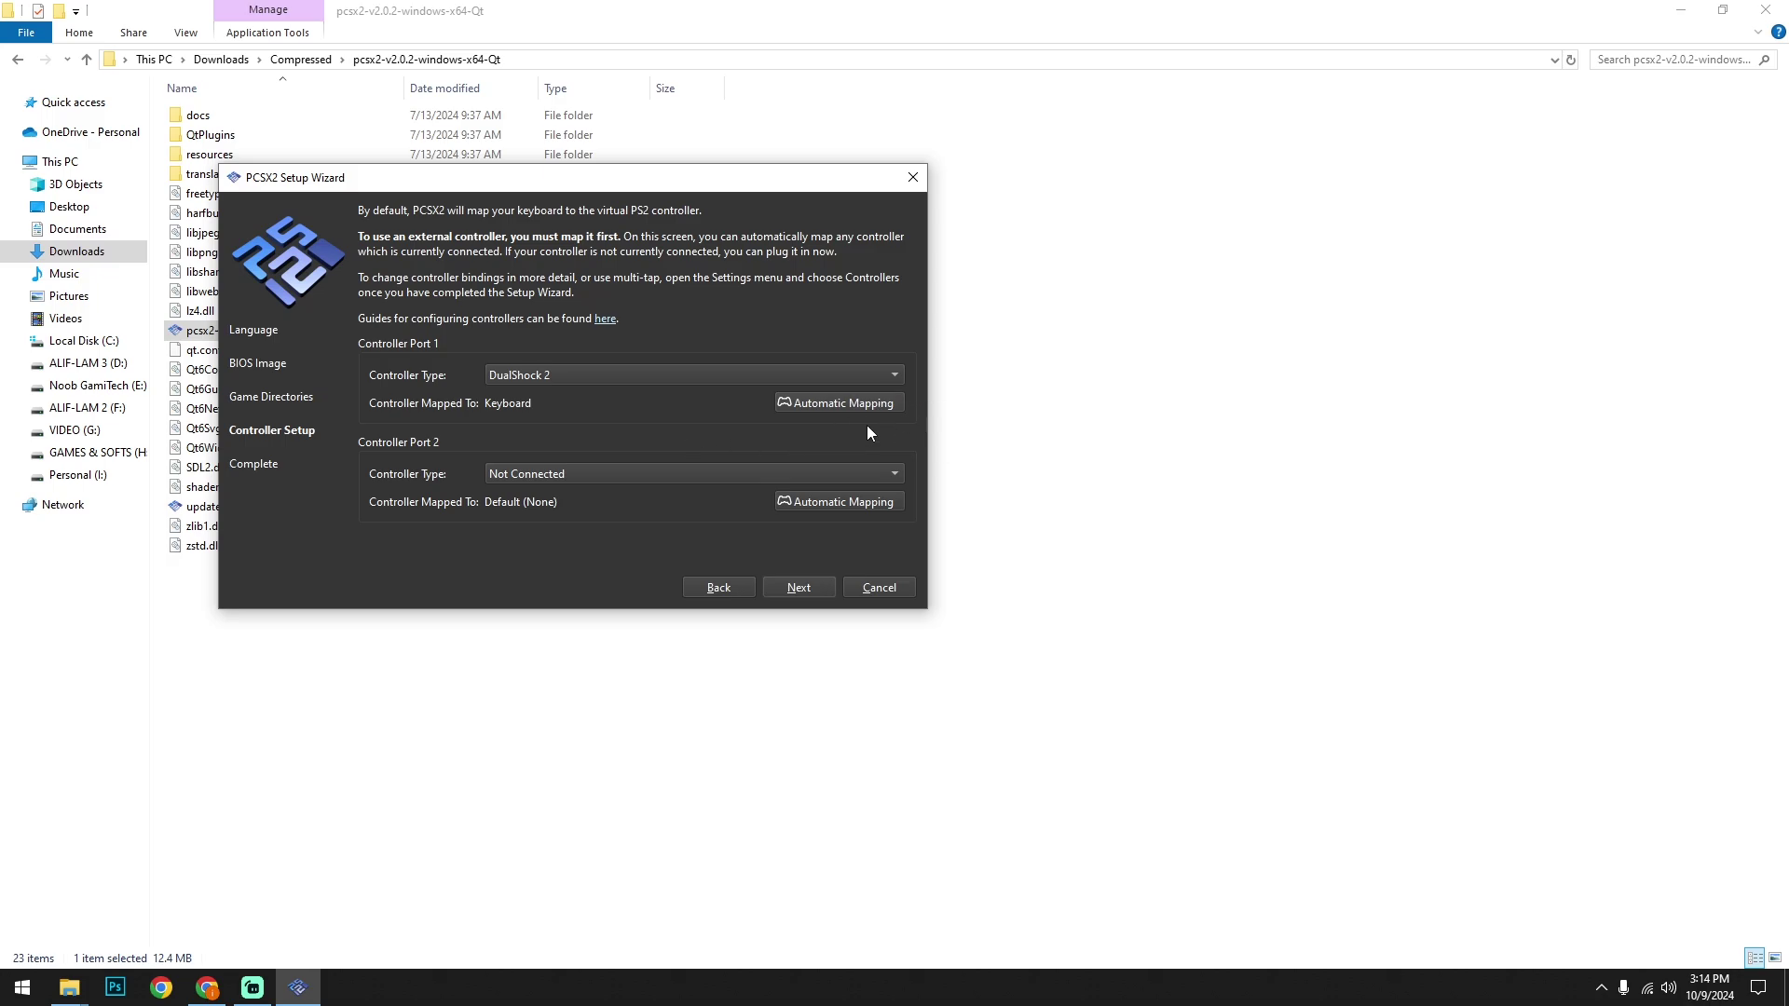
left_click(796, 588)
left_click(788, 589)
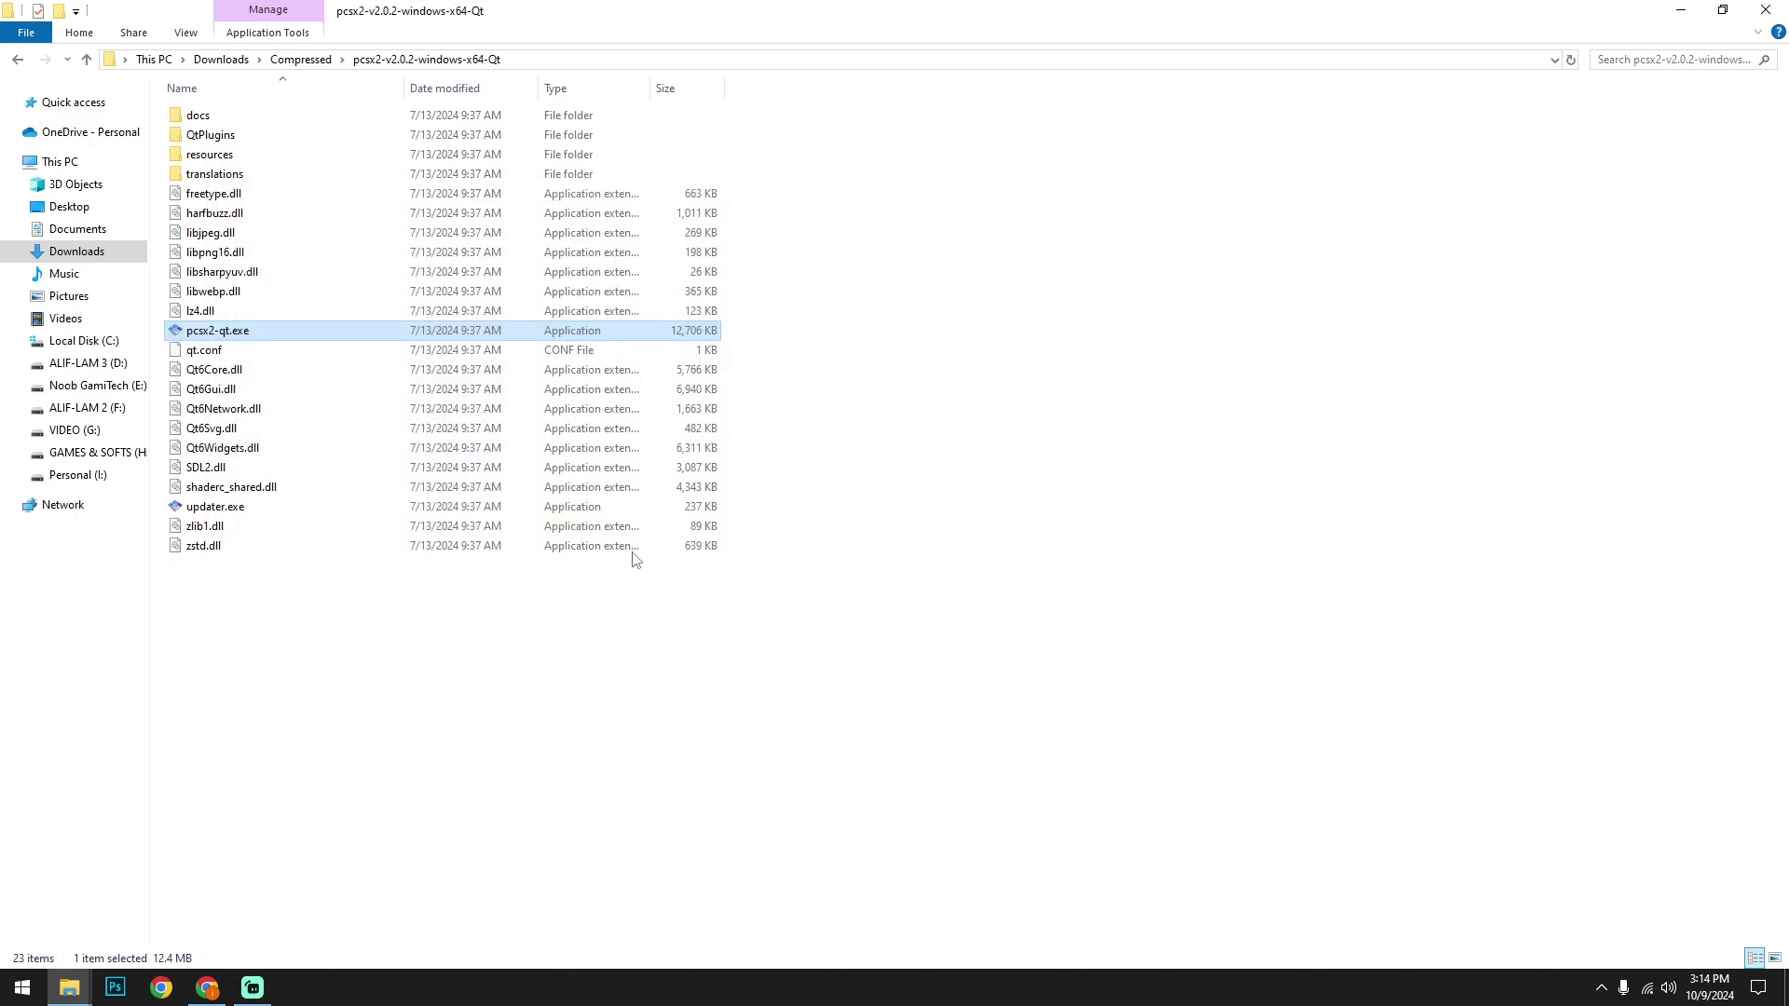
Reposition the PCSX2 window and select Silent Hill 2 in the game list
left_click_drag(723, 164, 500, 136)
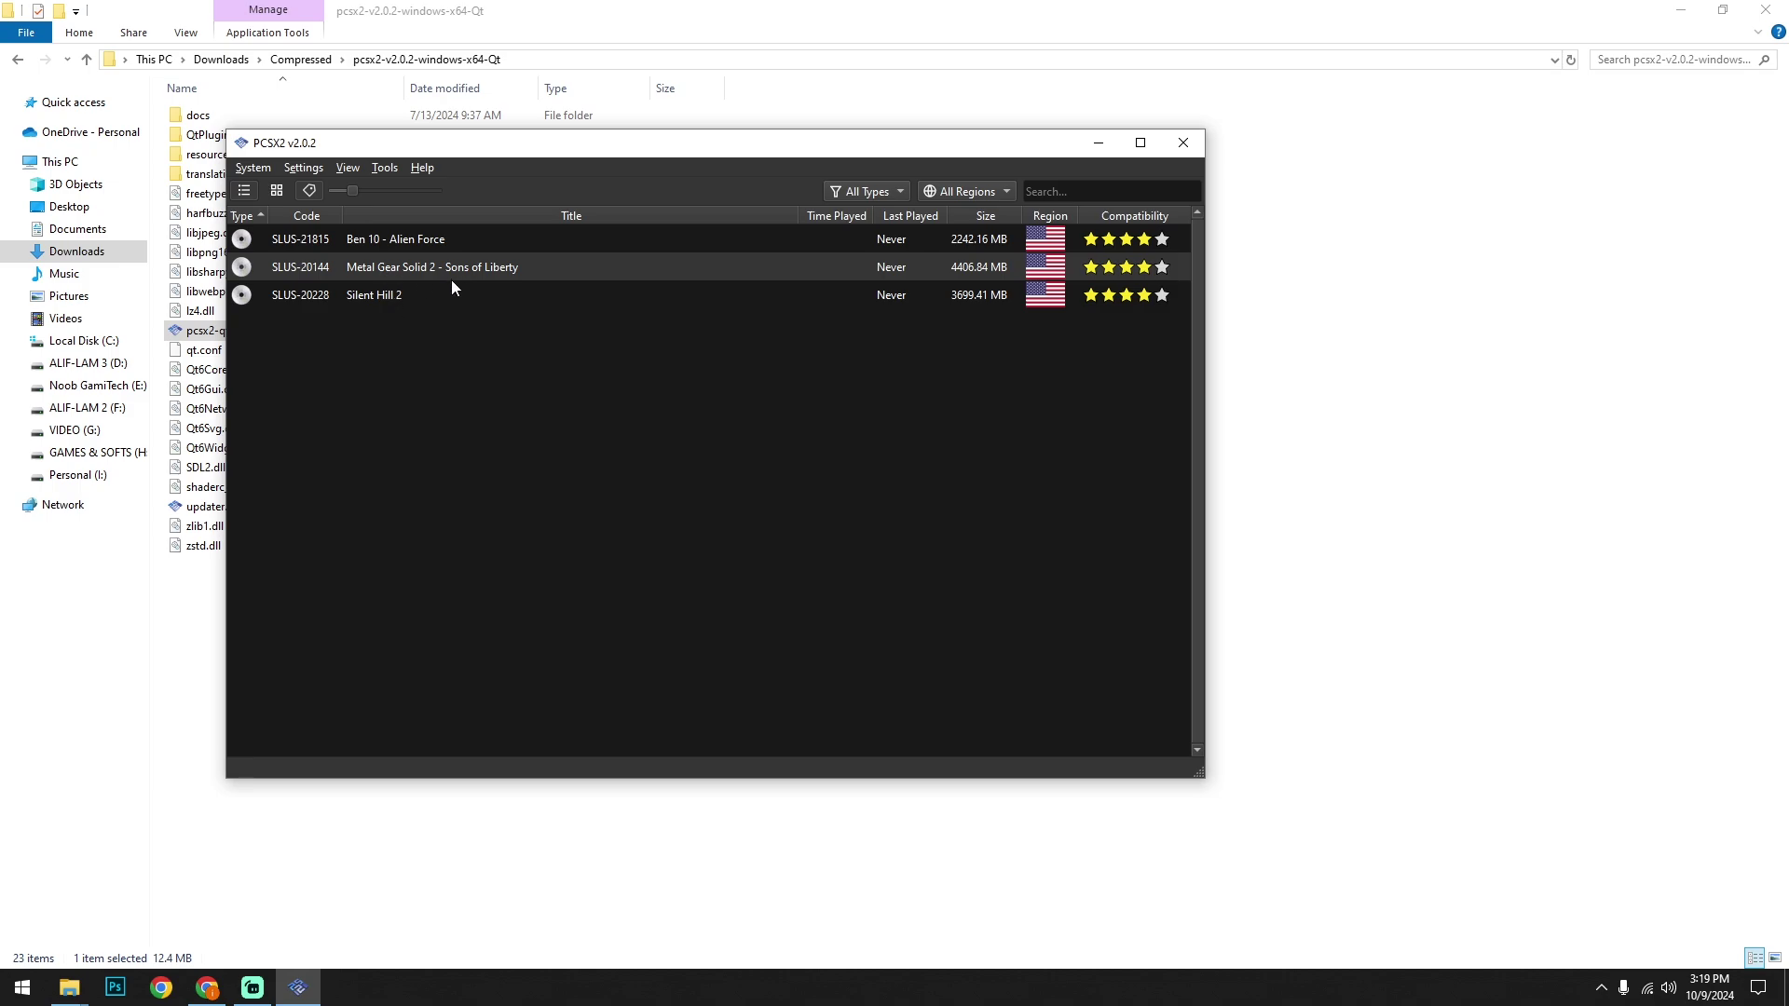
left_click(373, 298)
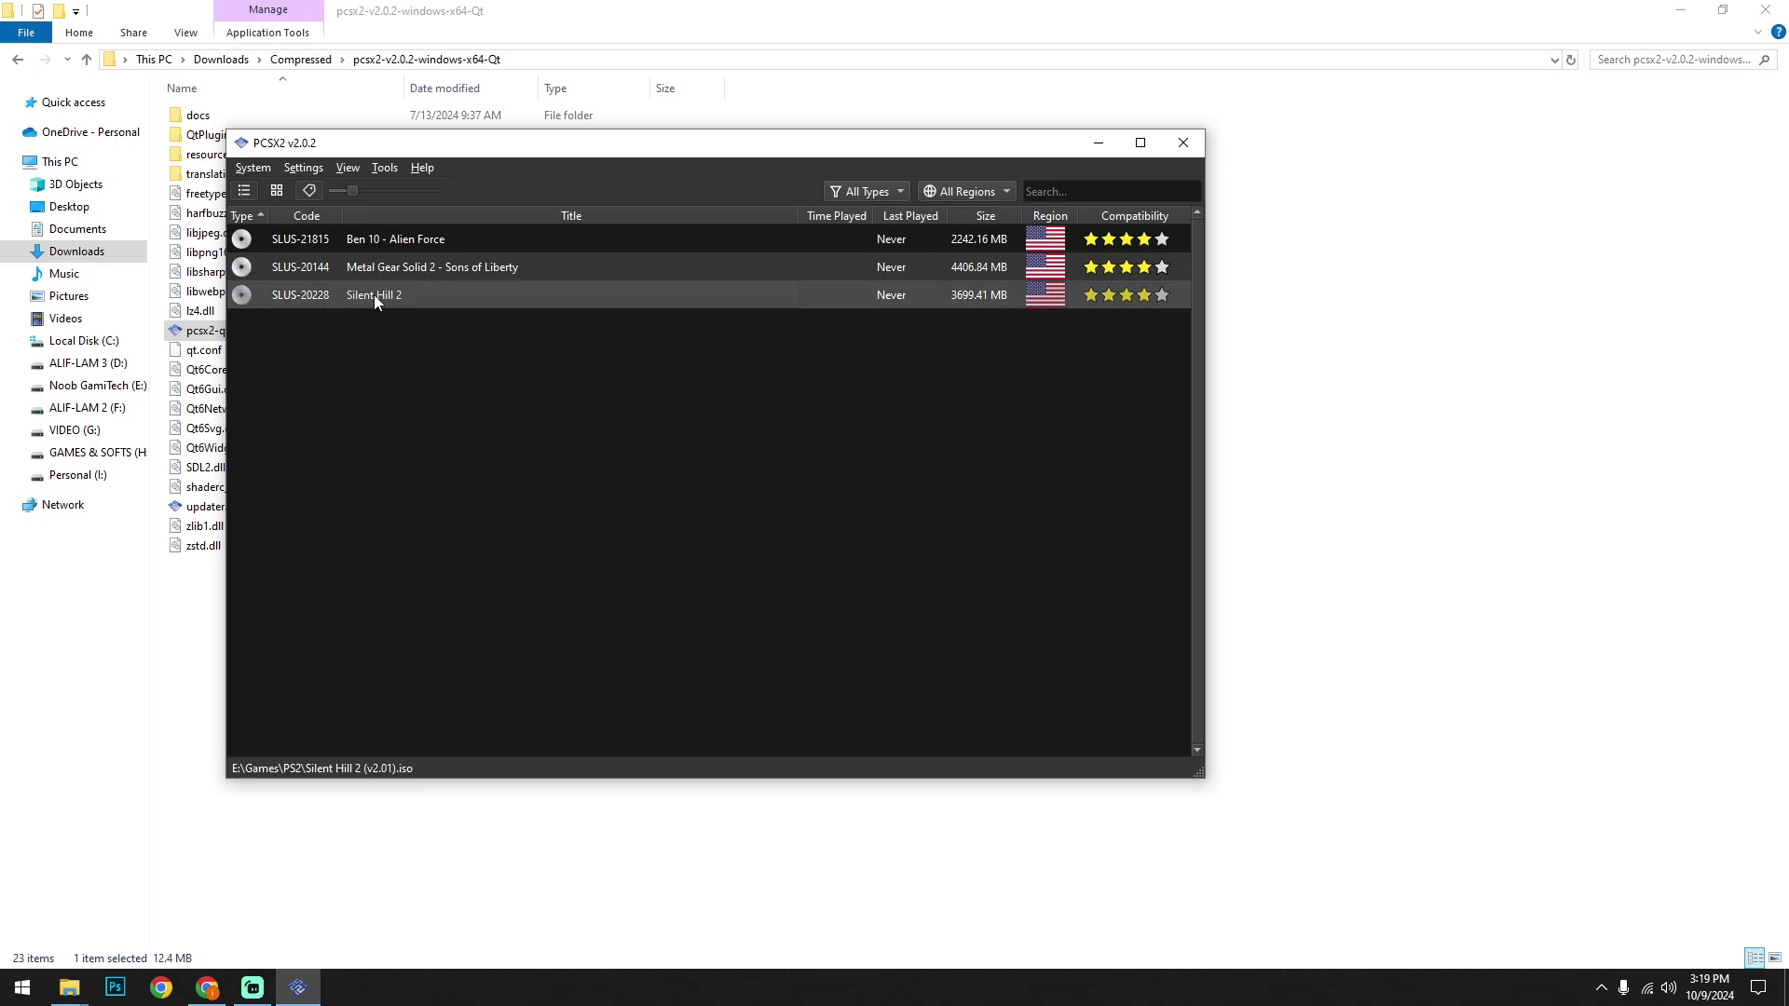
left_click_drag(545, 142, 530, 88)
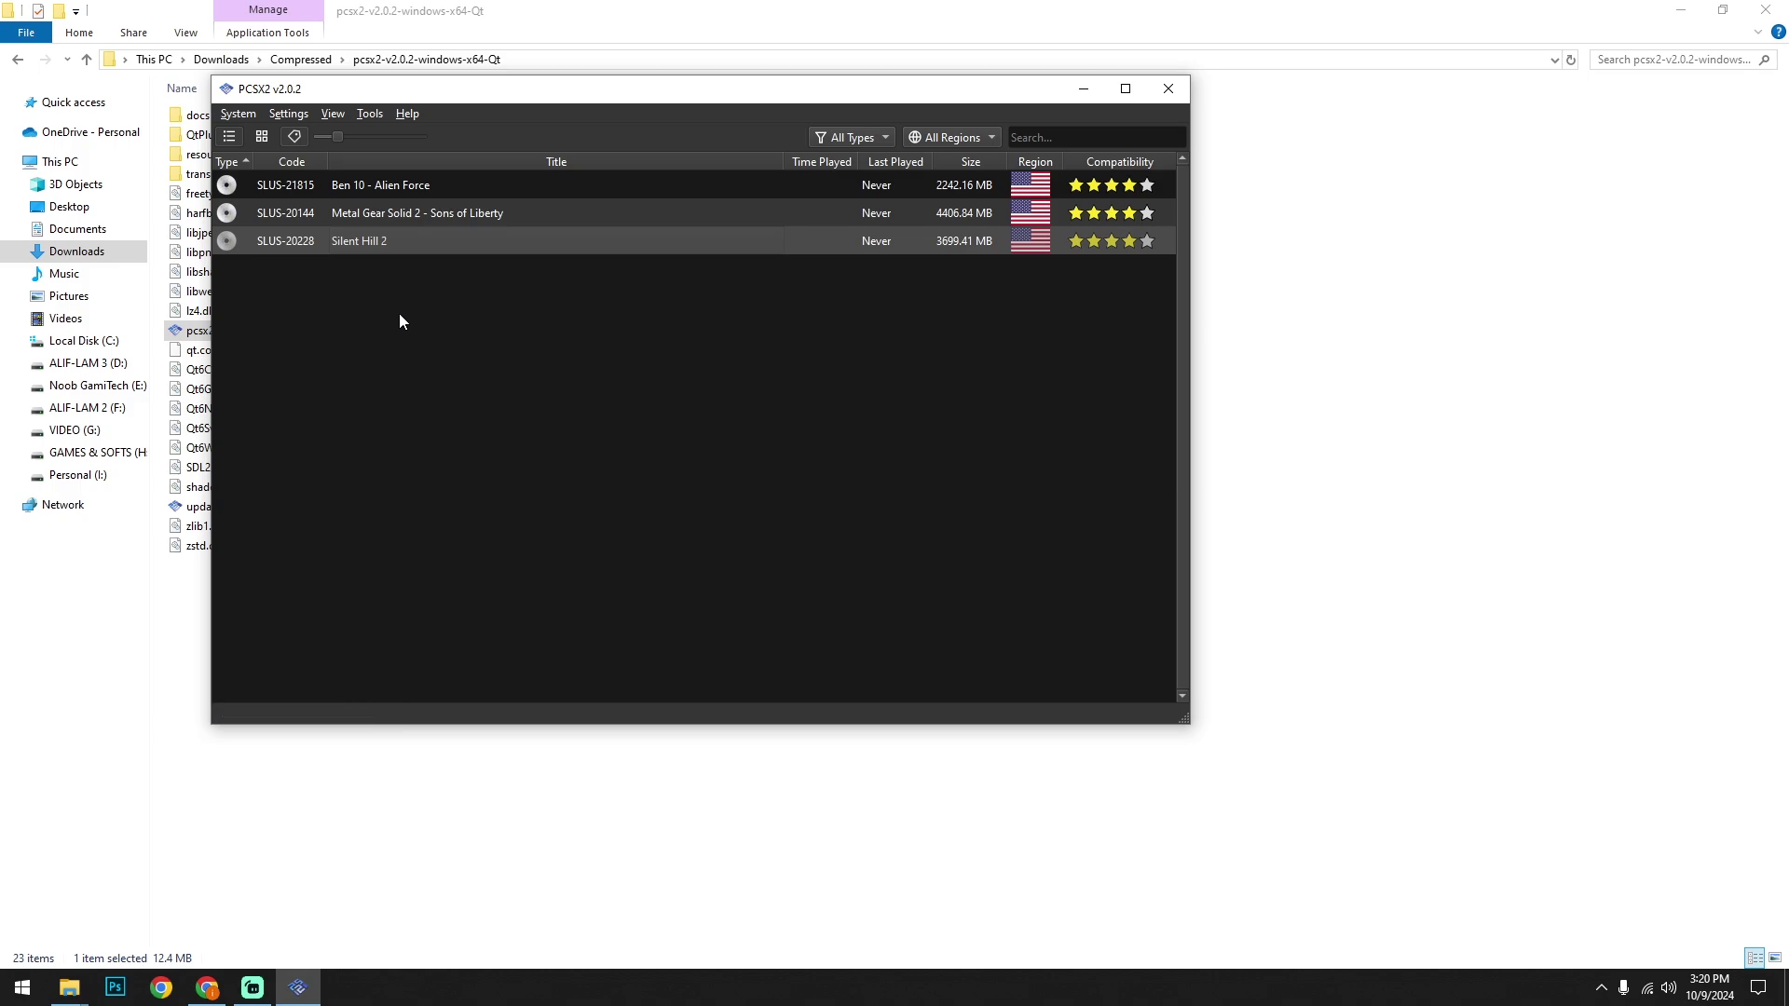
In the graphics settings, set the renderer to Direct3D 11 and the adapter to NVIDIA GeForce GT 1030
left_click(291, 115)
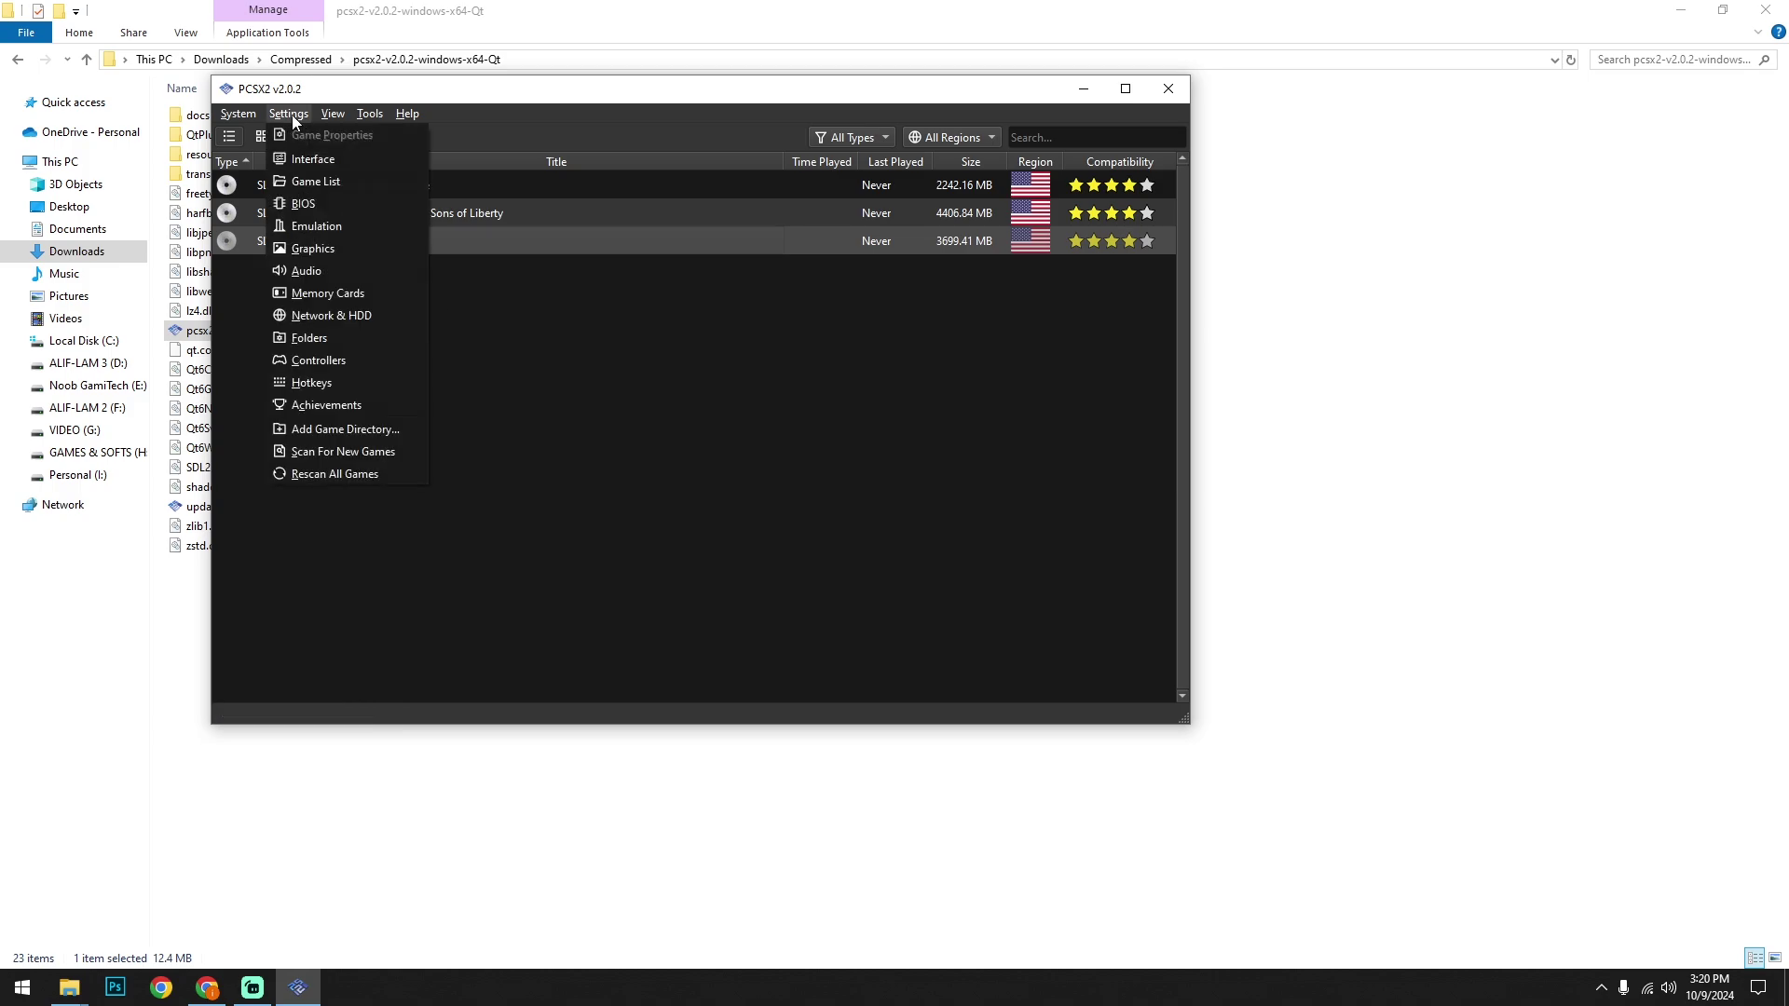
left_click(328, 248)
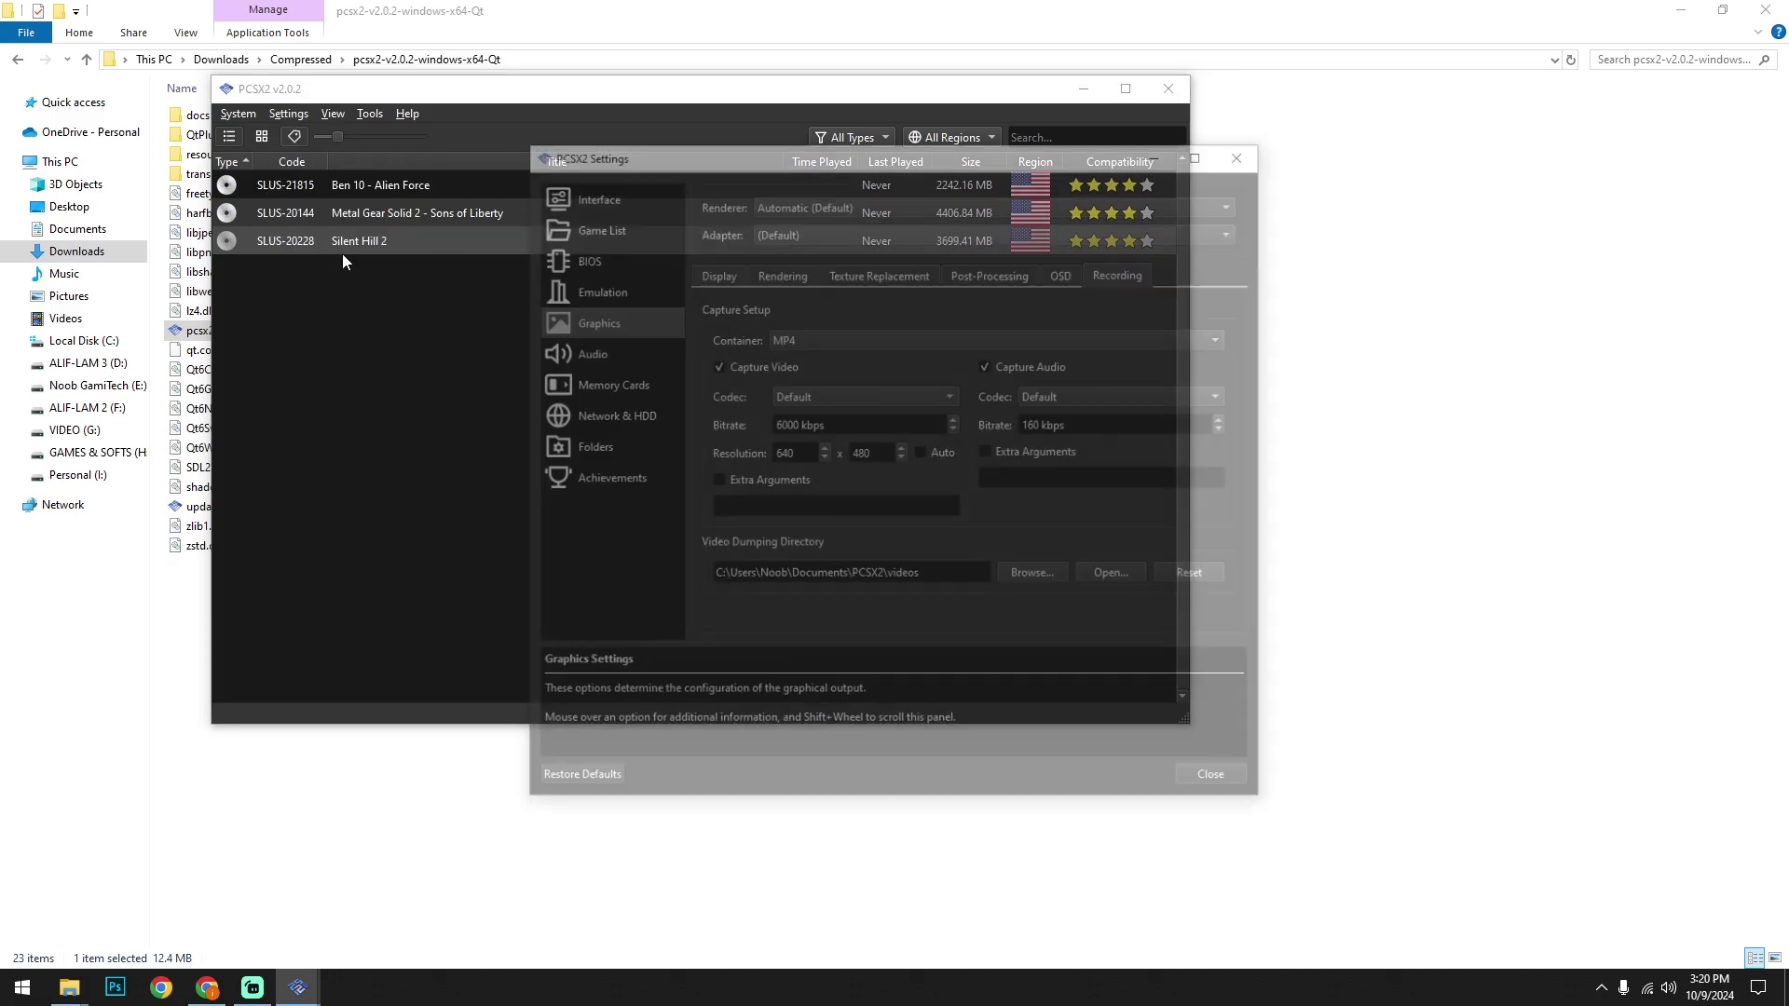
left_click_drag(897, 166, 673, 134)
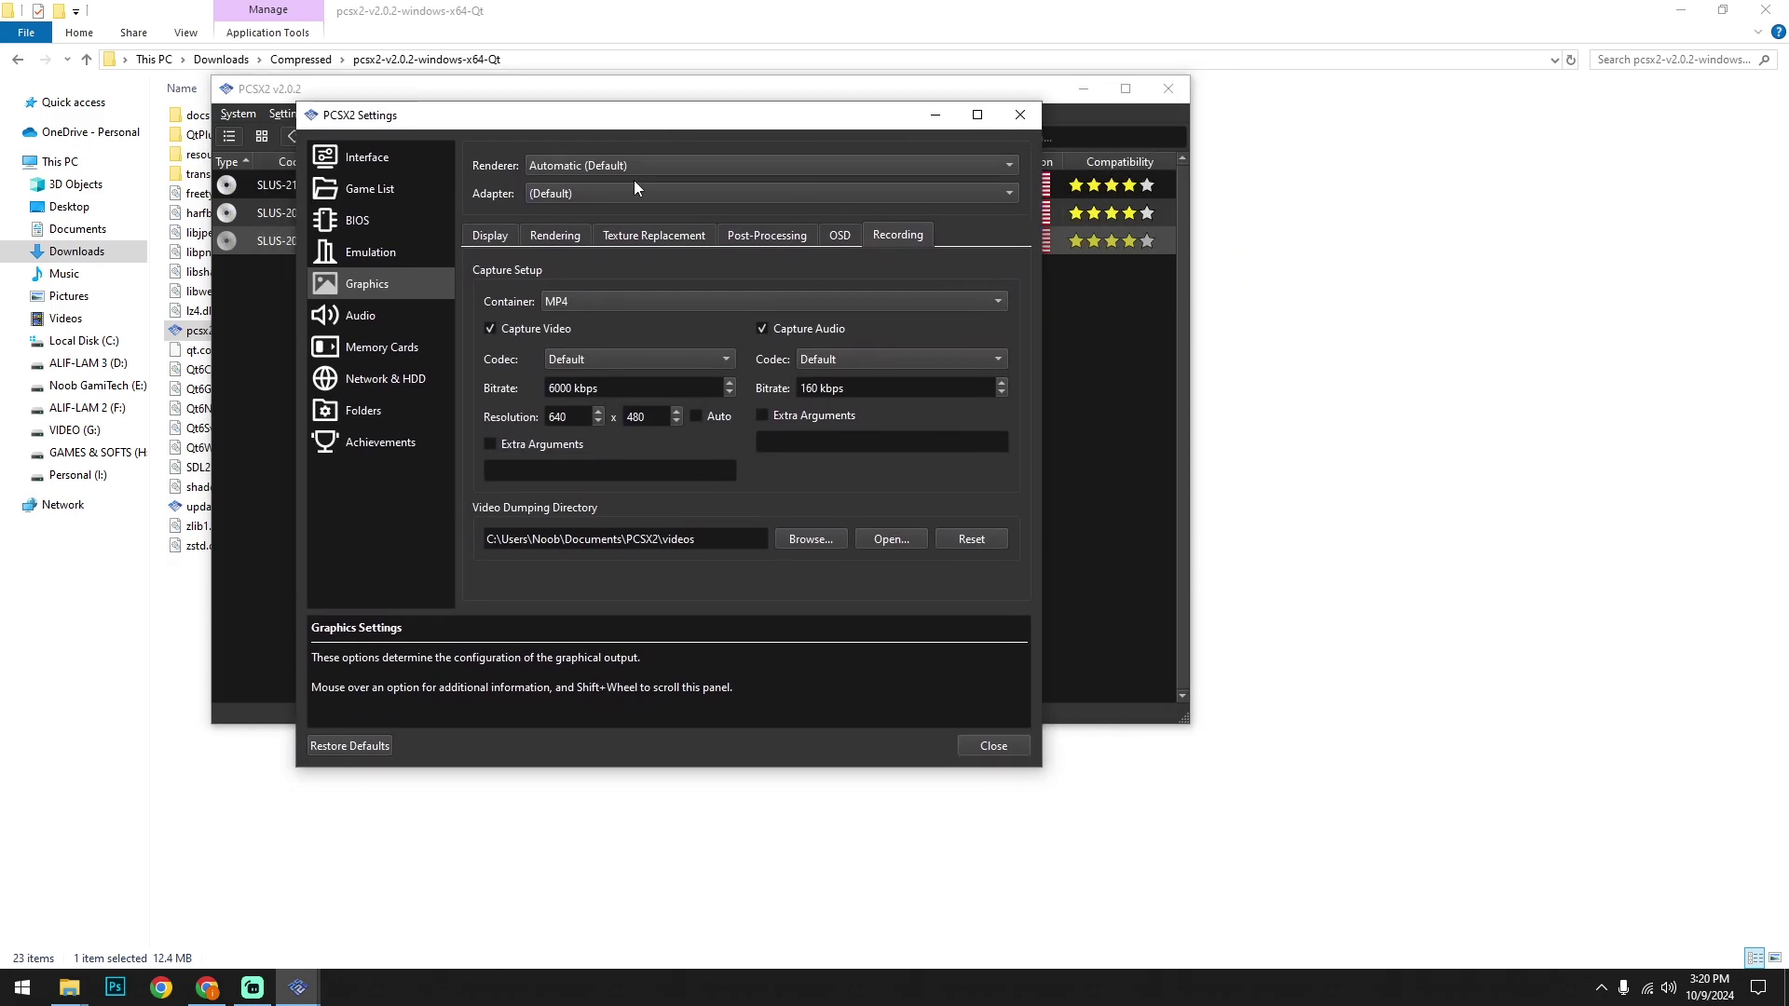
left_click(623, 166)
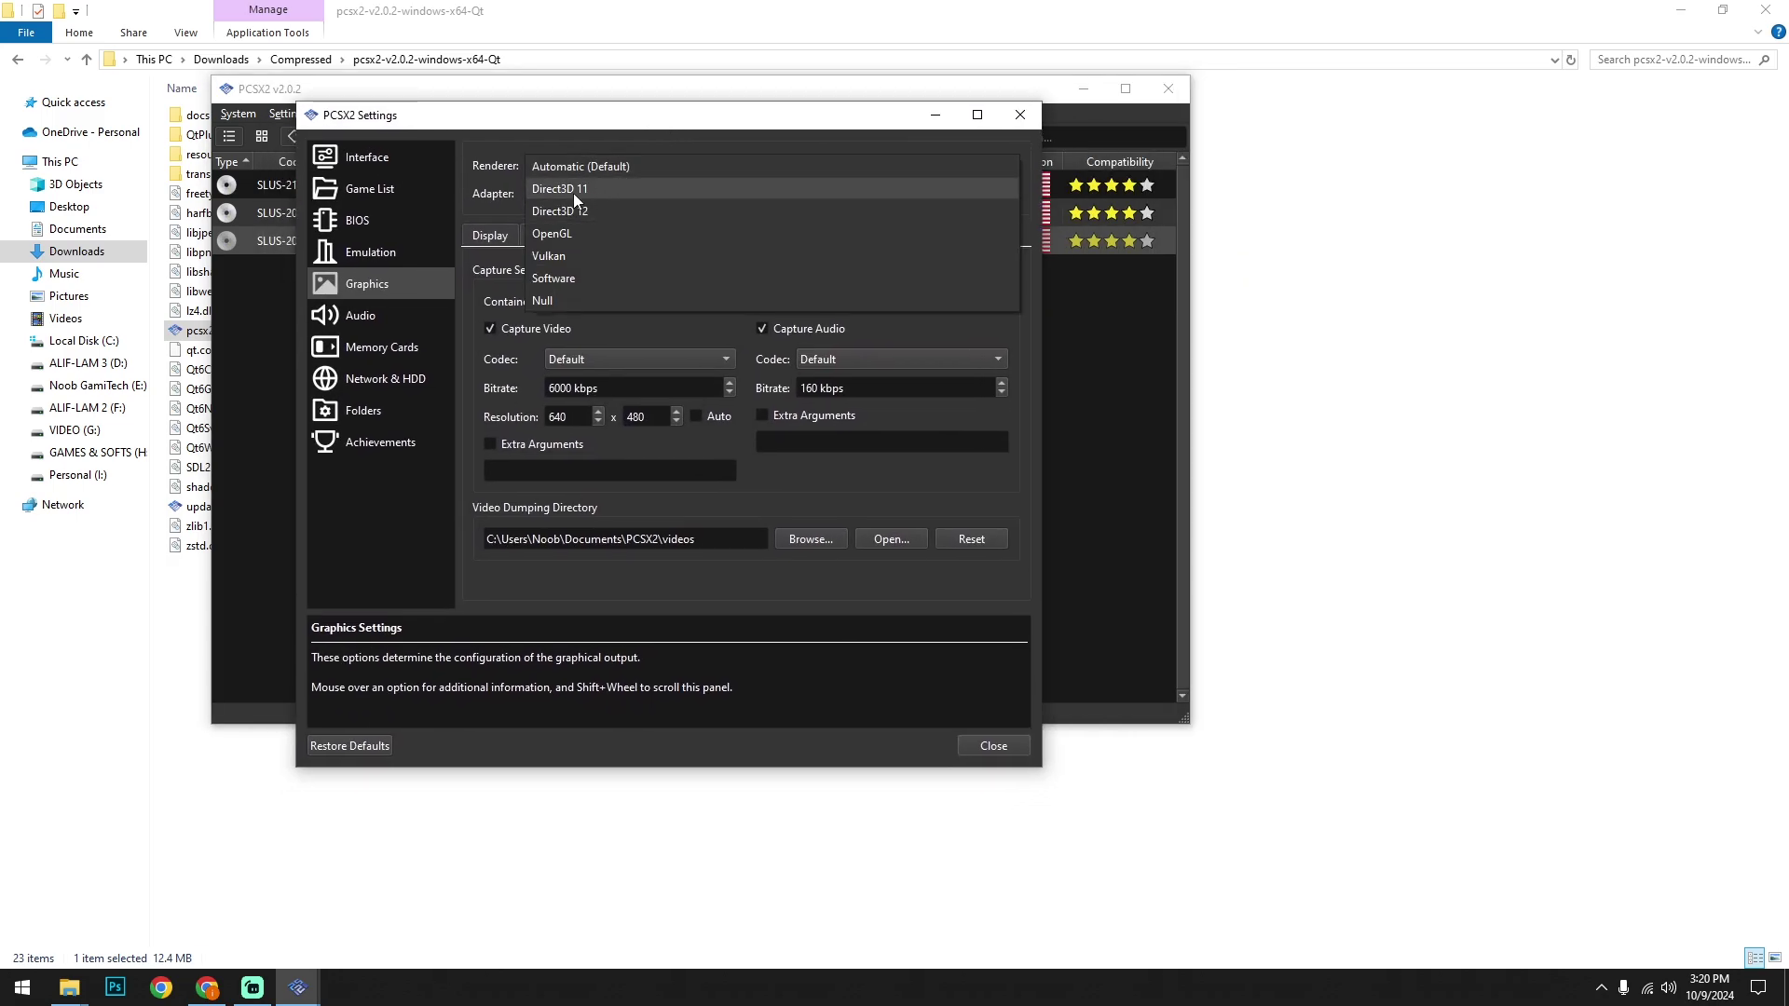
left_click(598, 190)
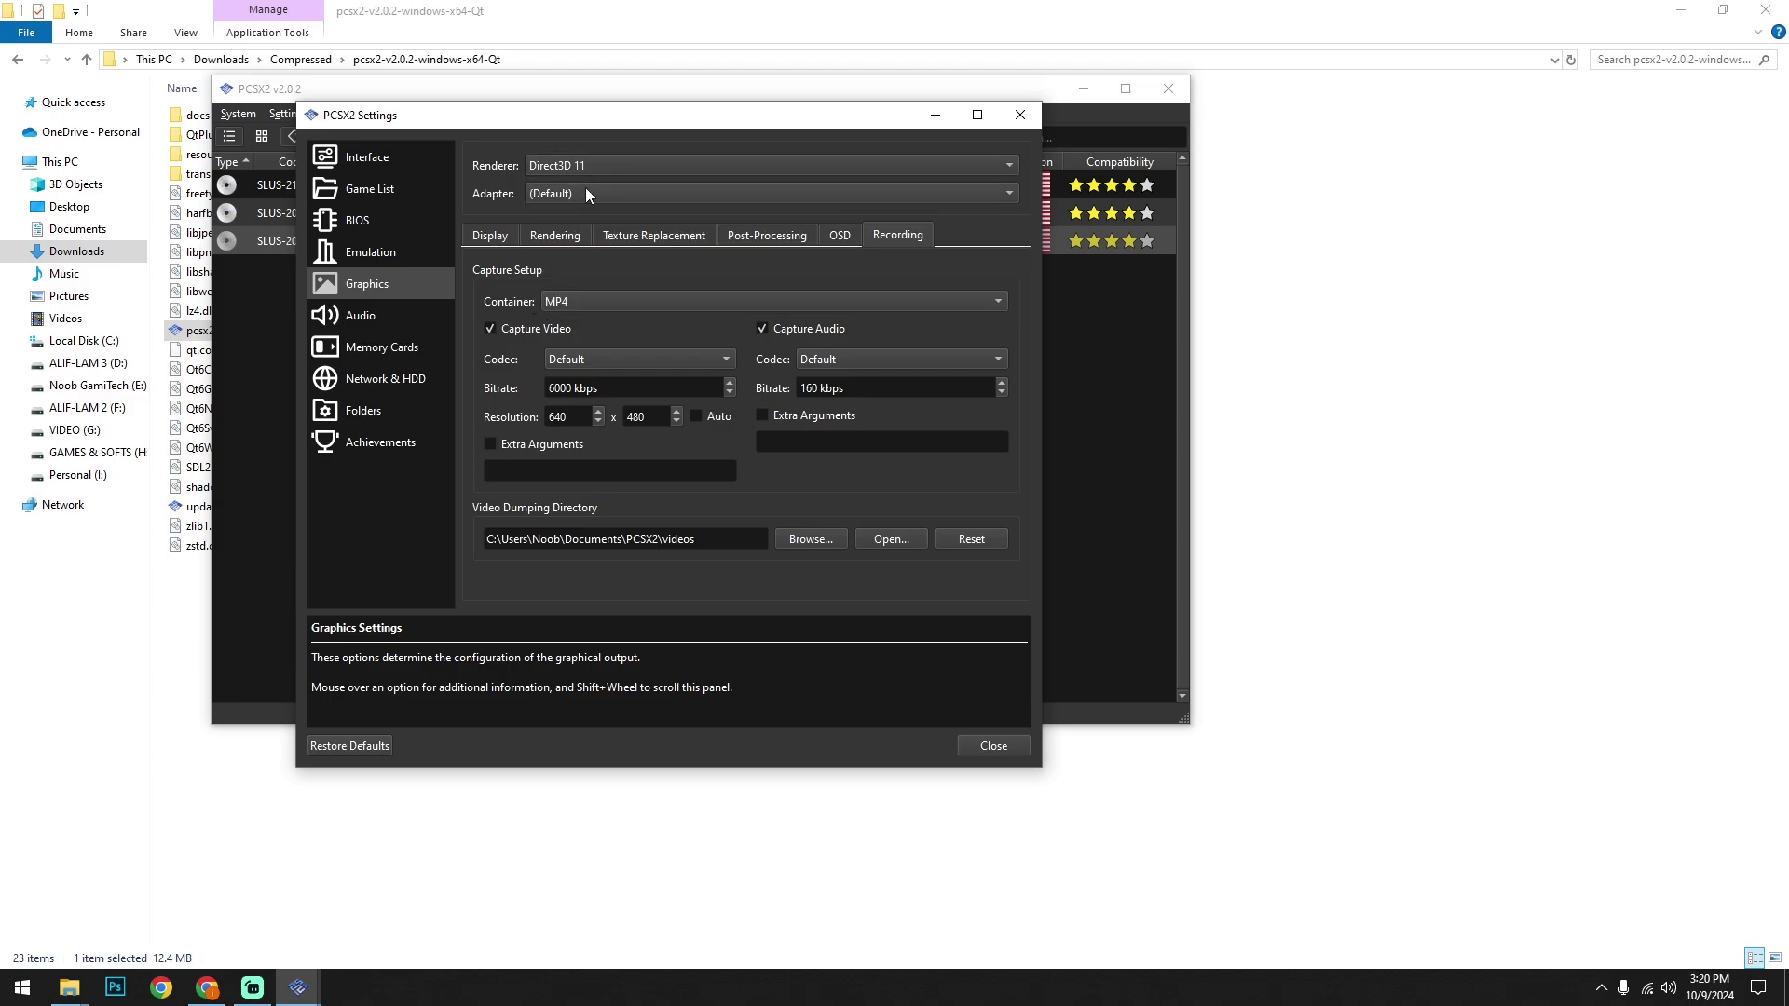
left_click(595, 193)
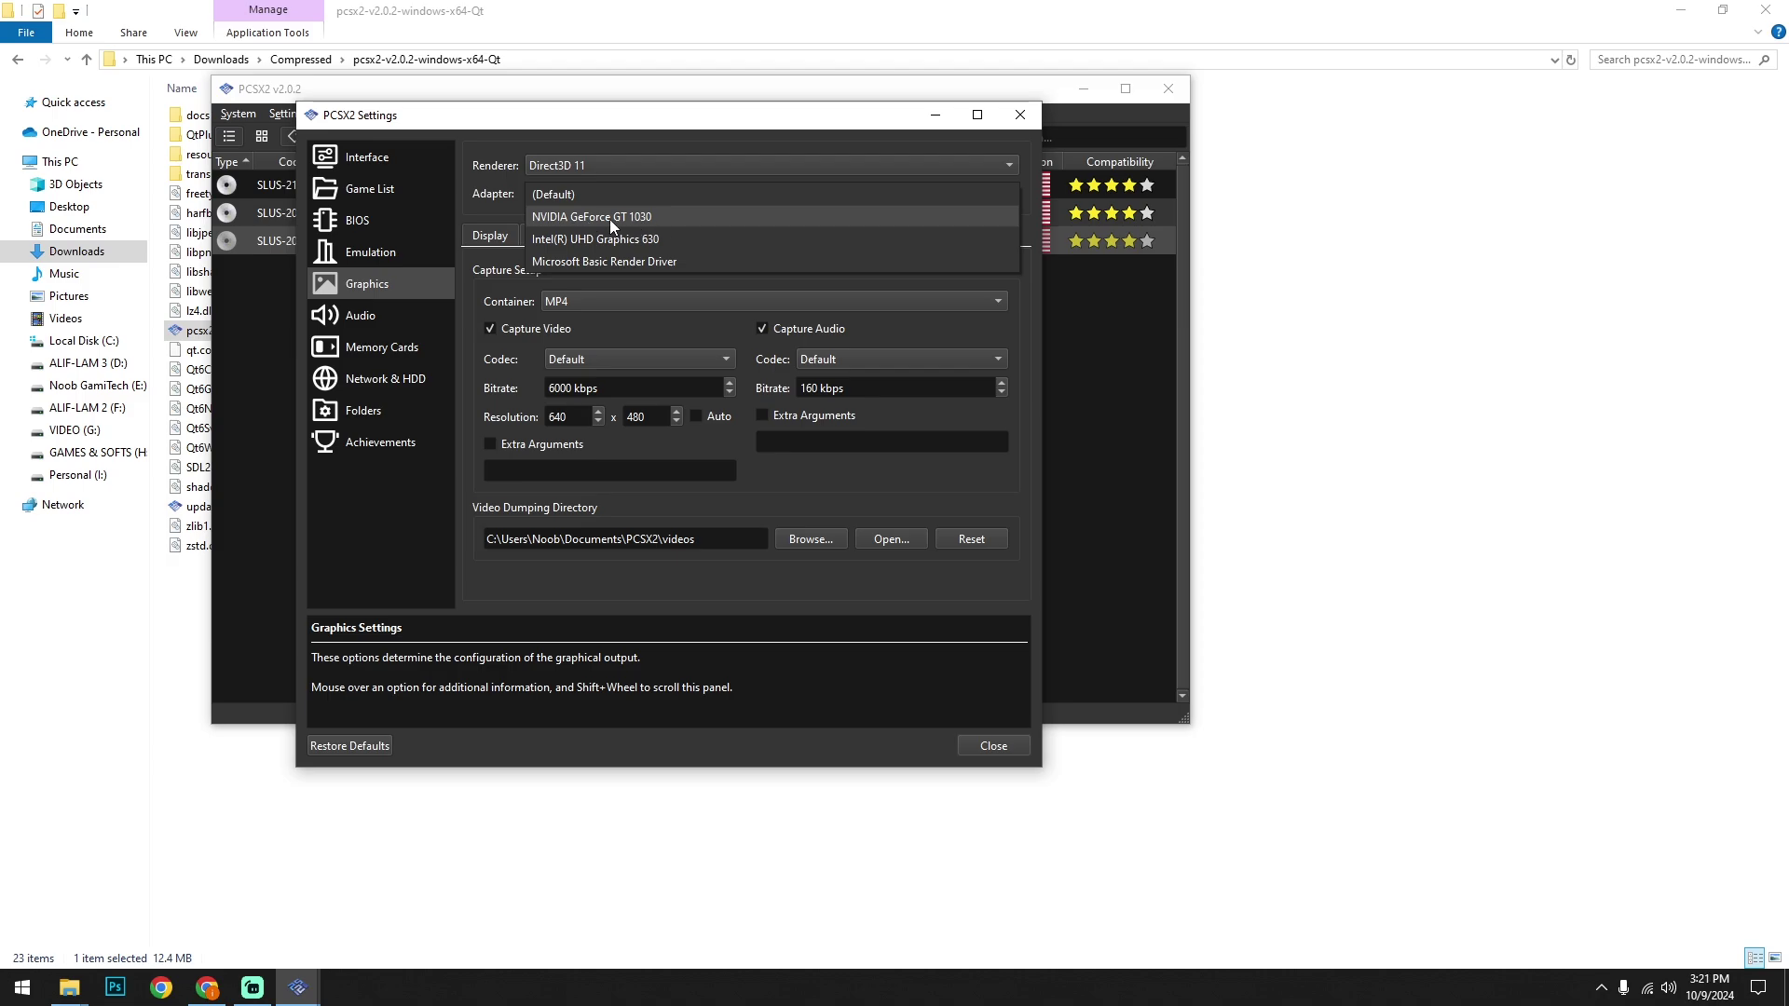
left_click(612, 218)
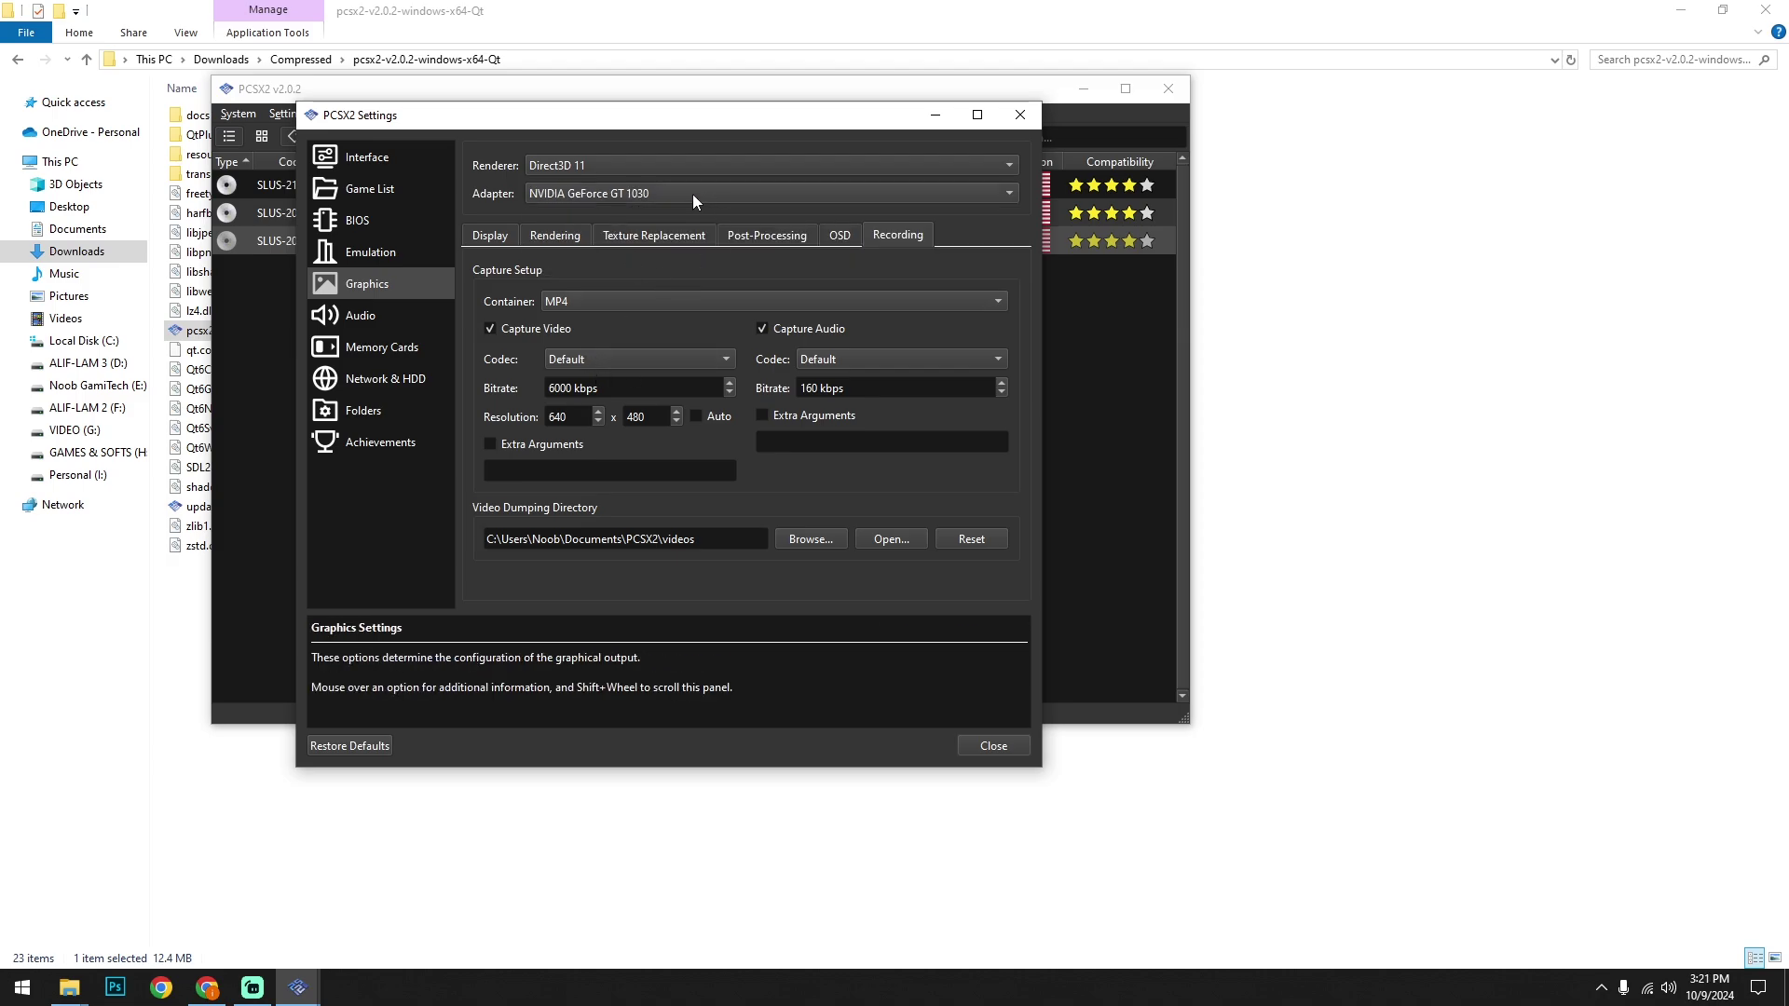
Close the graphics settings, boot Silent Hill 2 and try moving between New Game and Option on its title screen
left_click(495, 241)
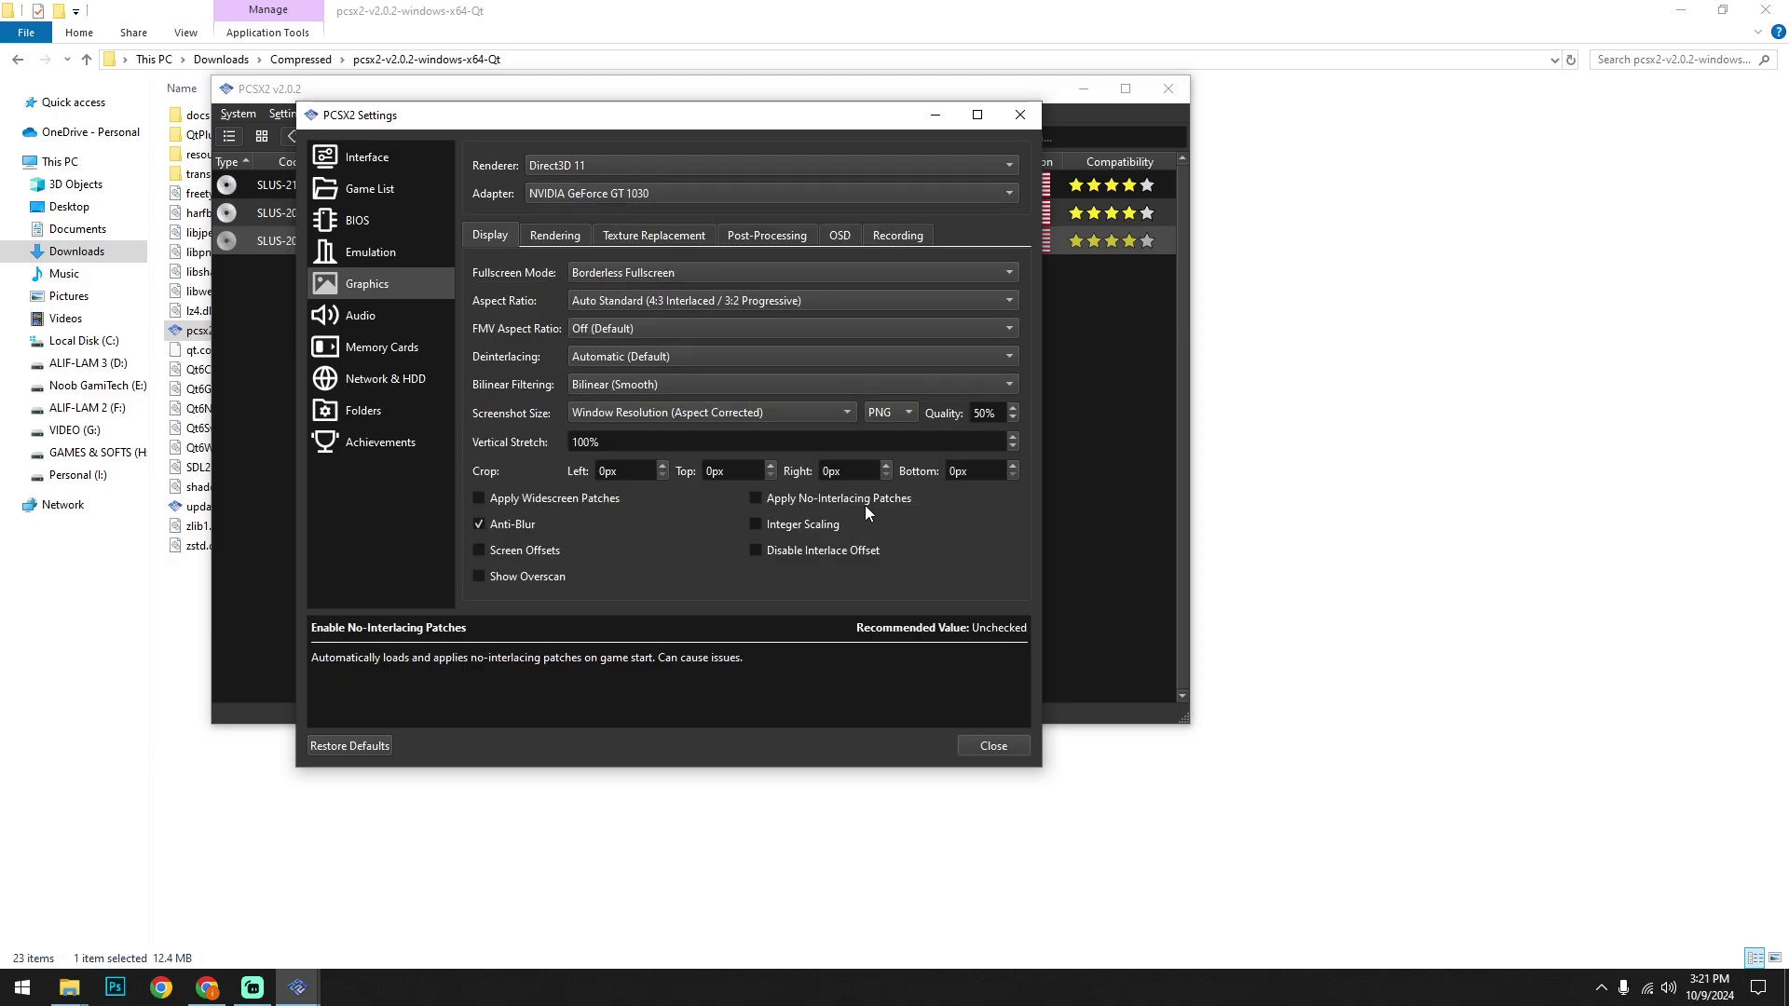
left_click(993, 747)
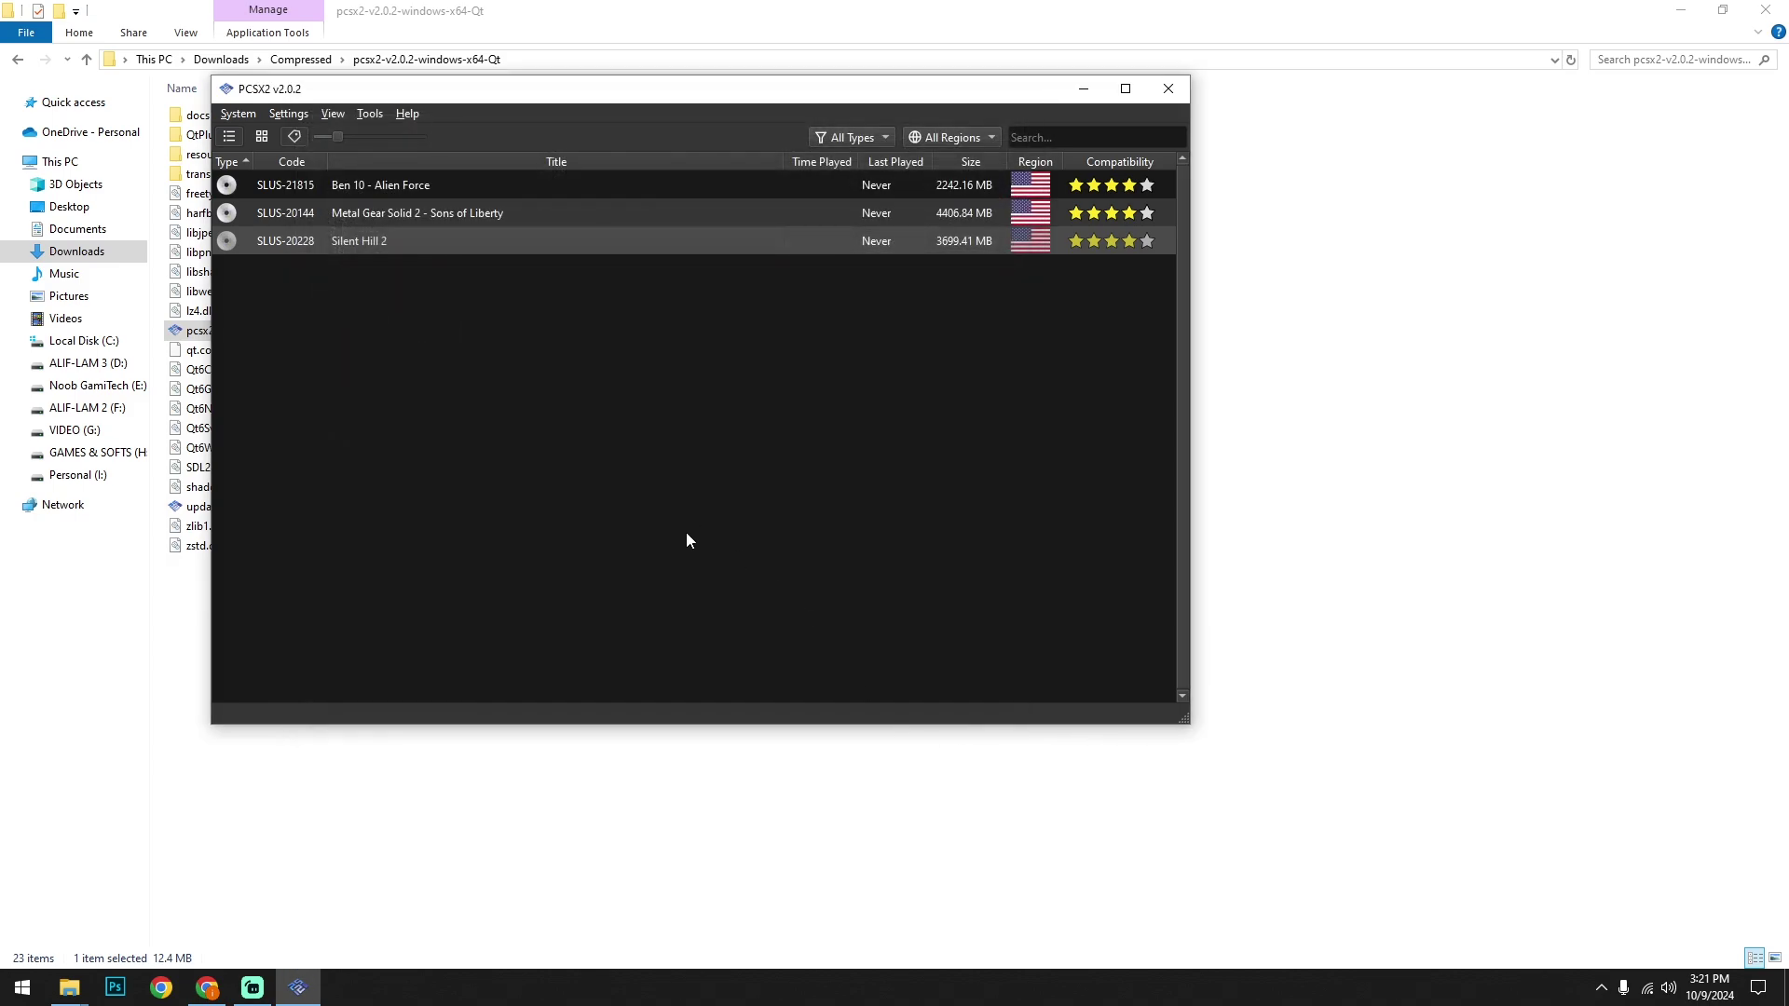
right_click(345, 241)
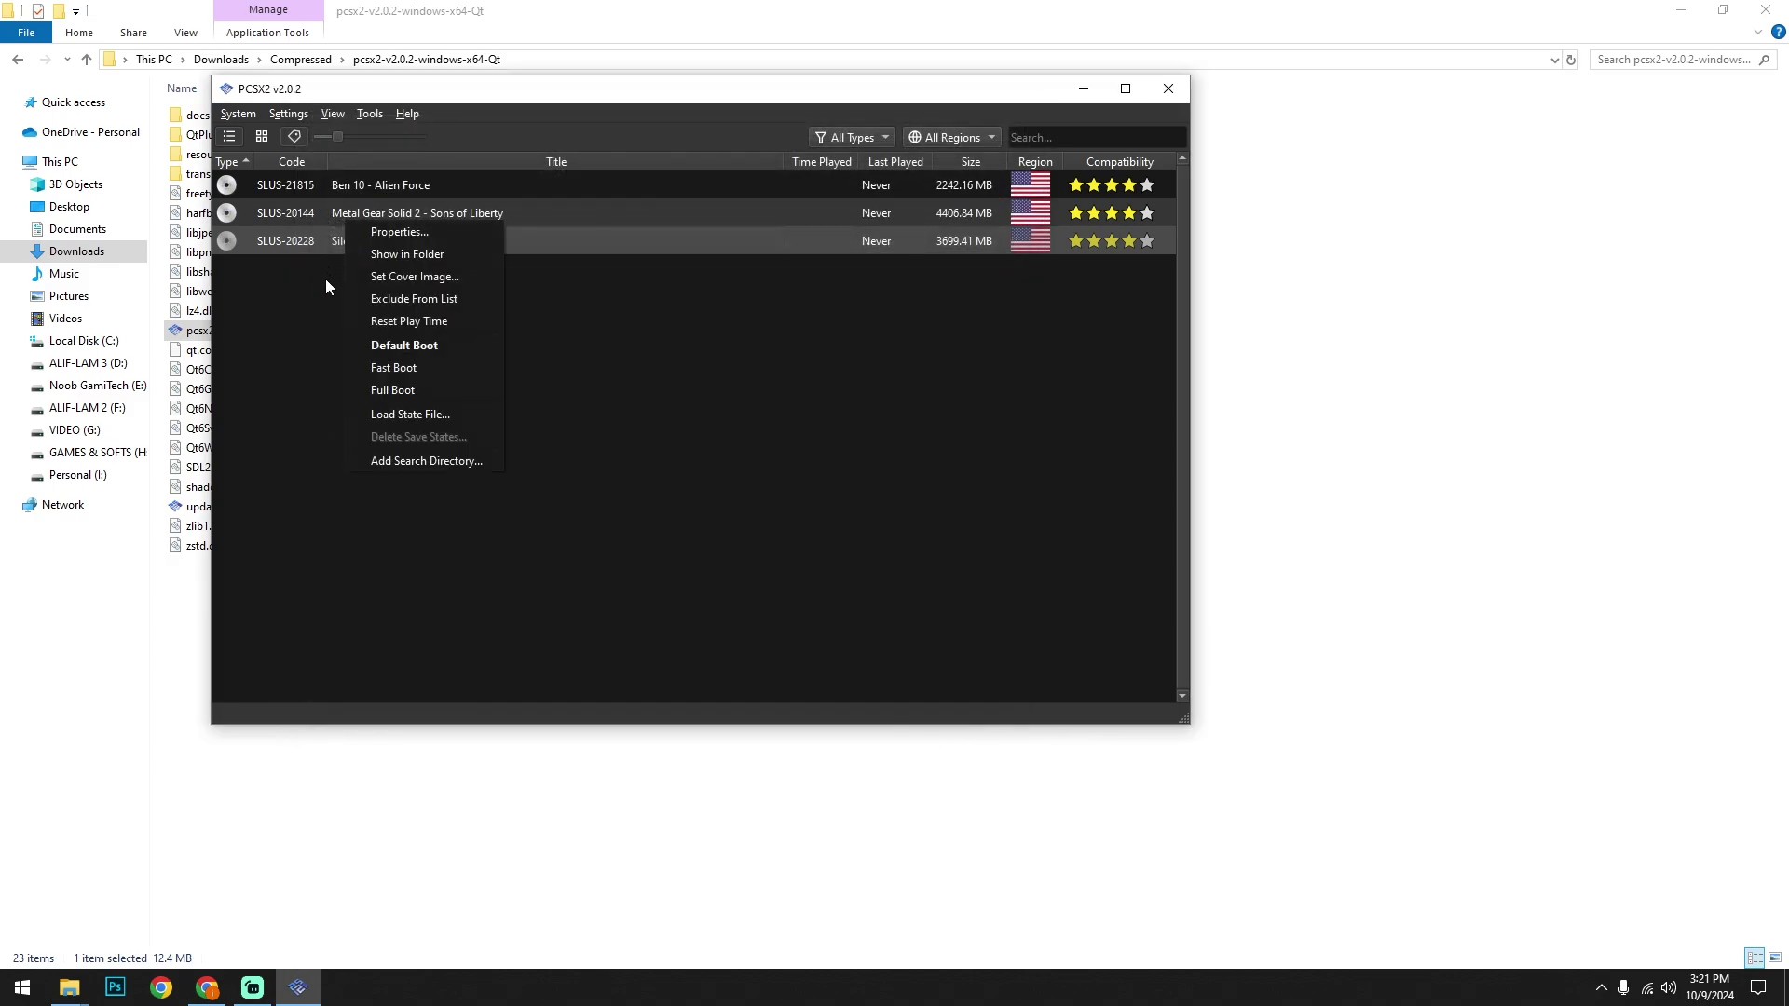
left_click(305, 244)
double_click(300, 240)
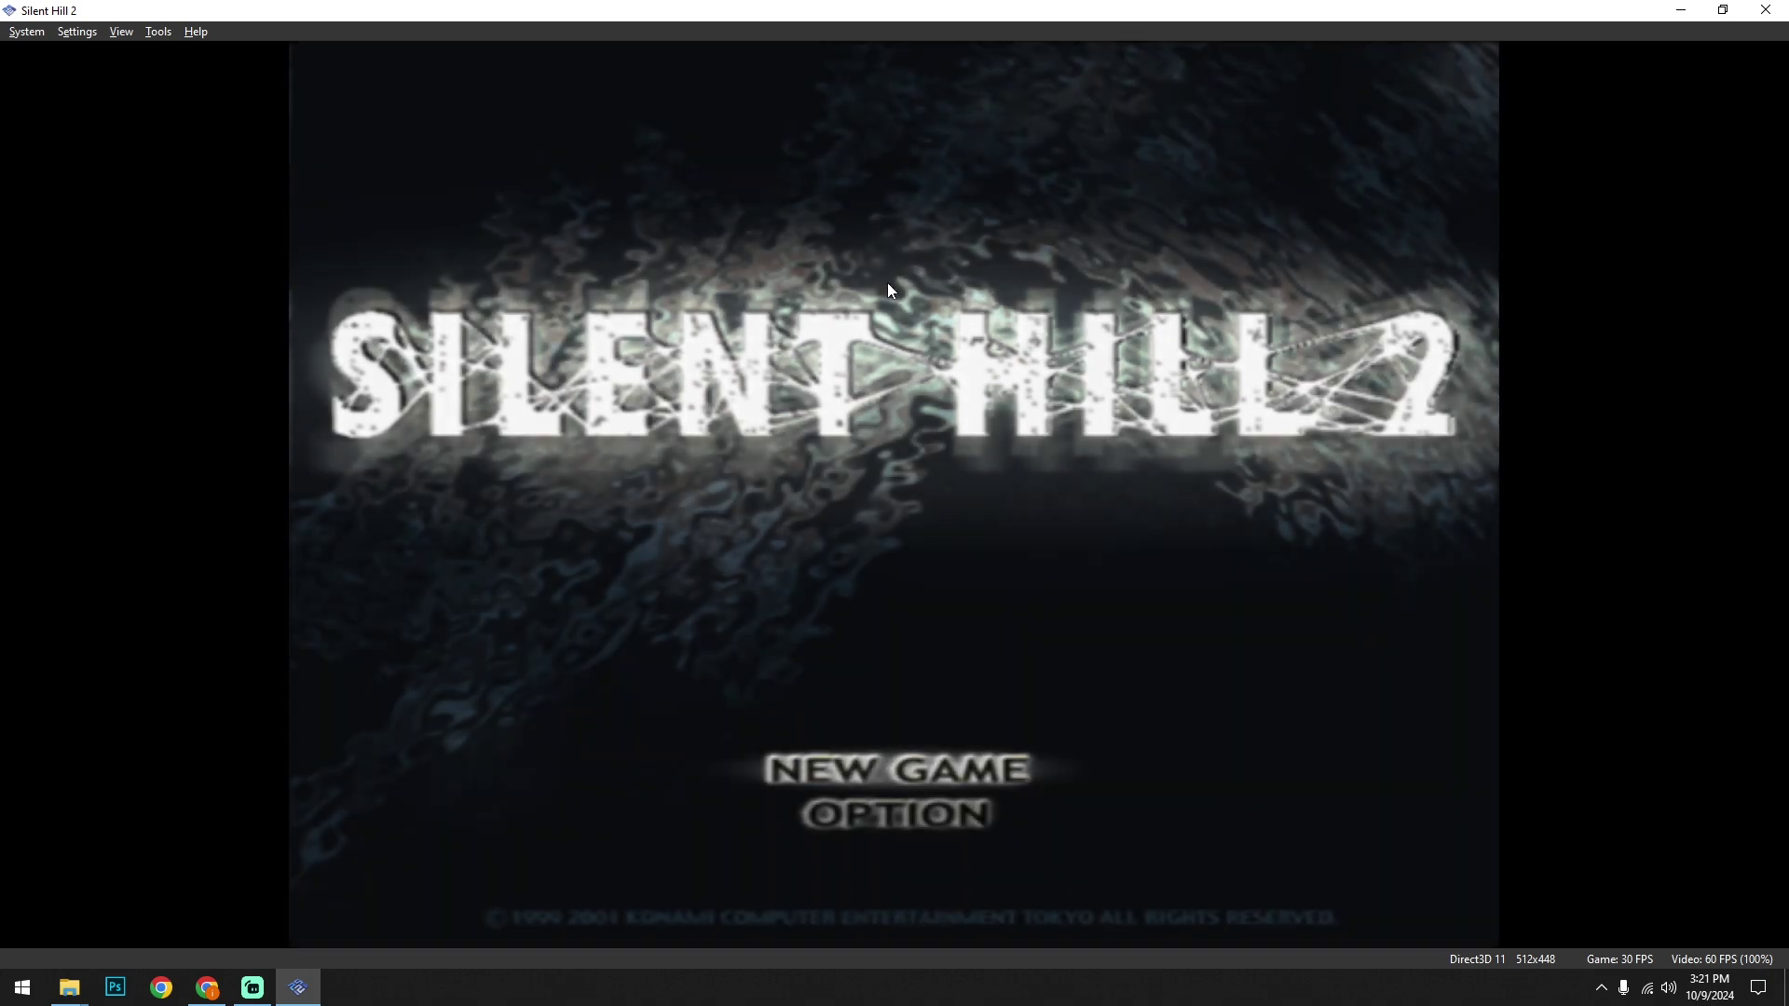
key("Down")
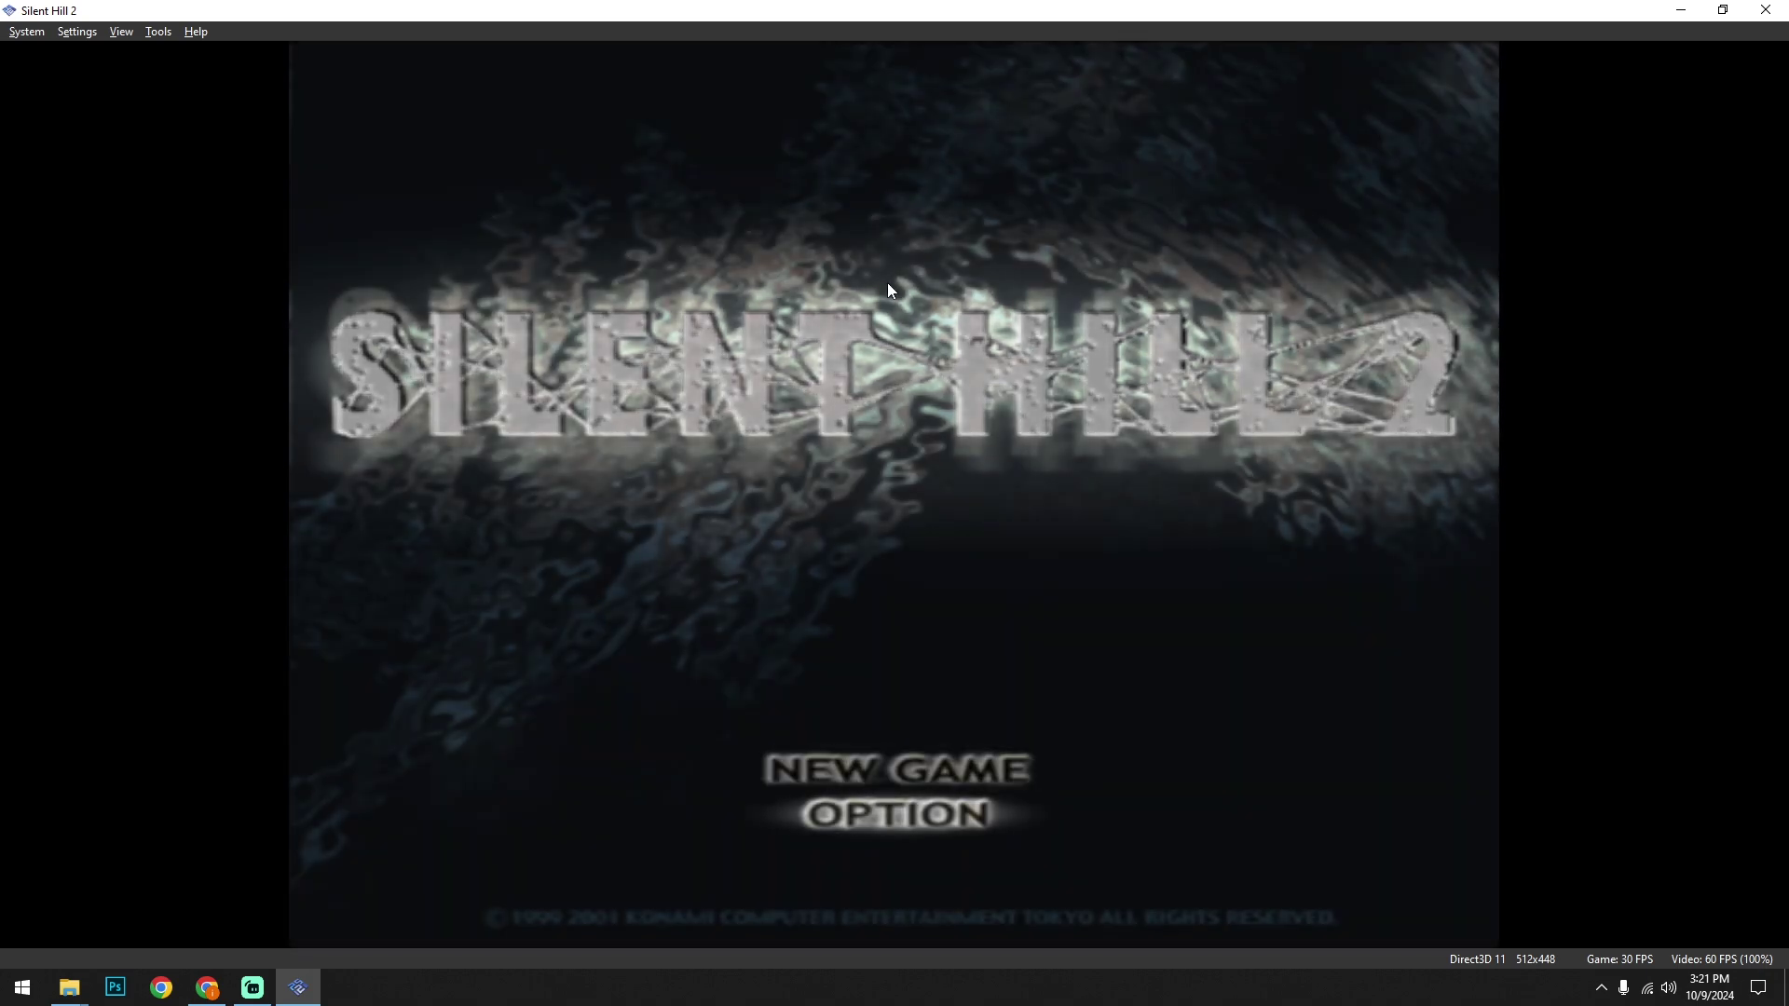
key("Up")
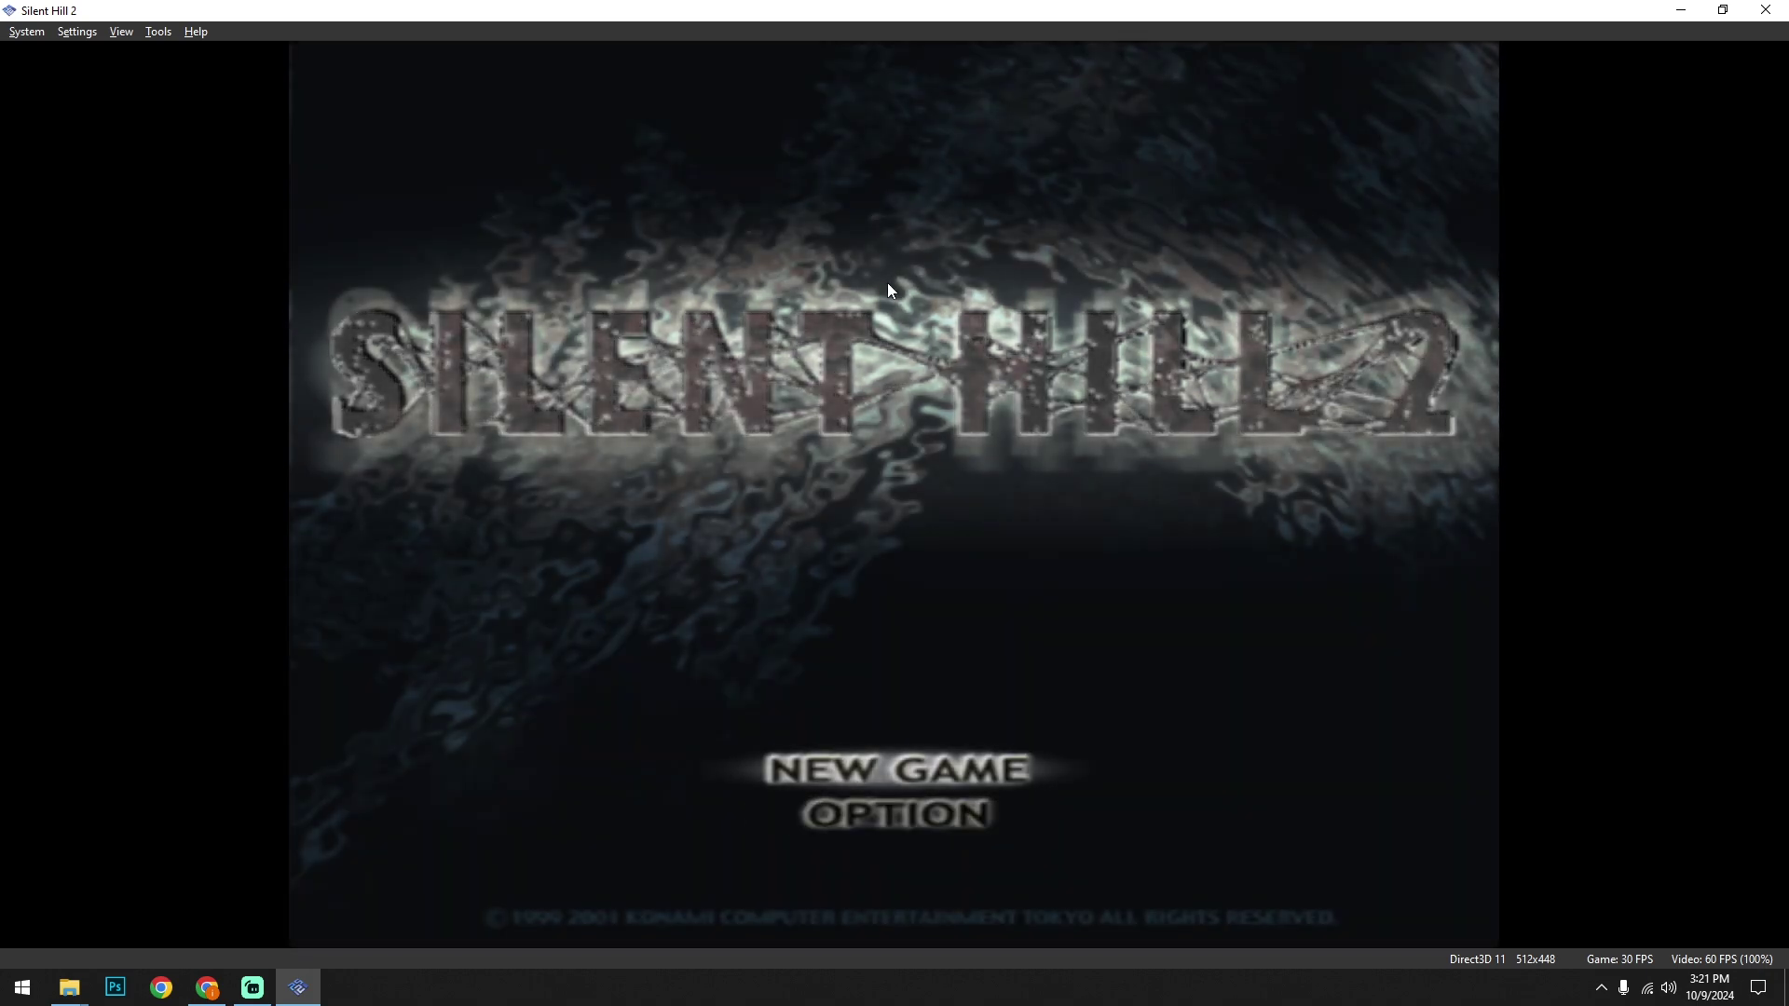
In the controller port 1 bindings, map Triangle to W, Square to A, Circle to D and Cross to S on the keyboard
left_click(77, 32)
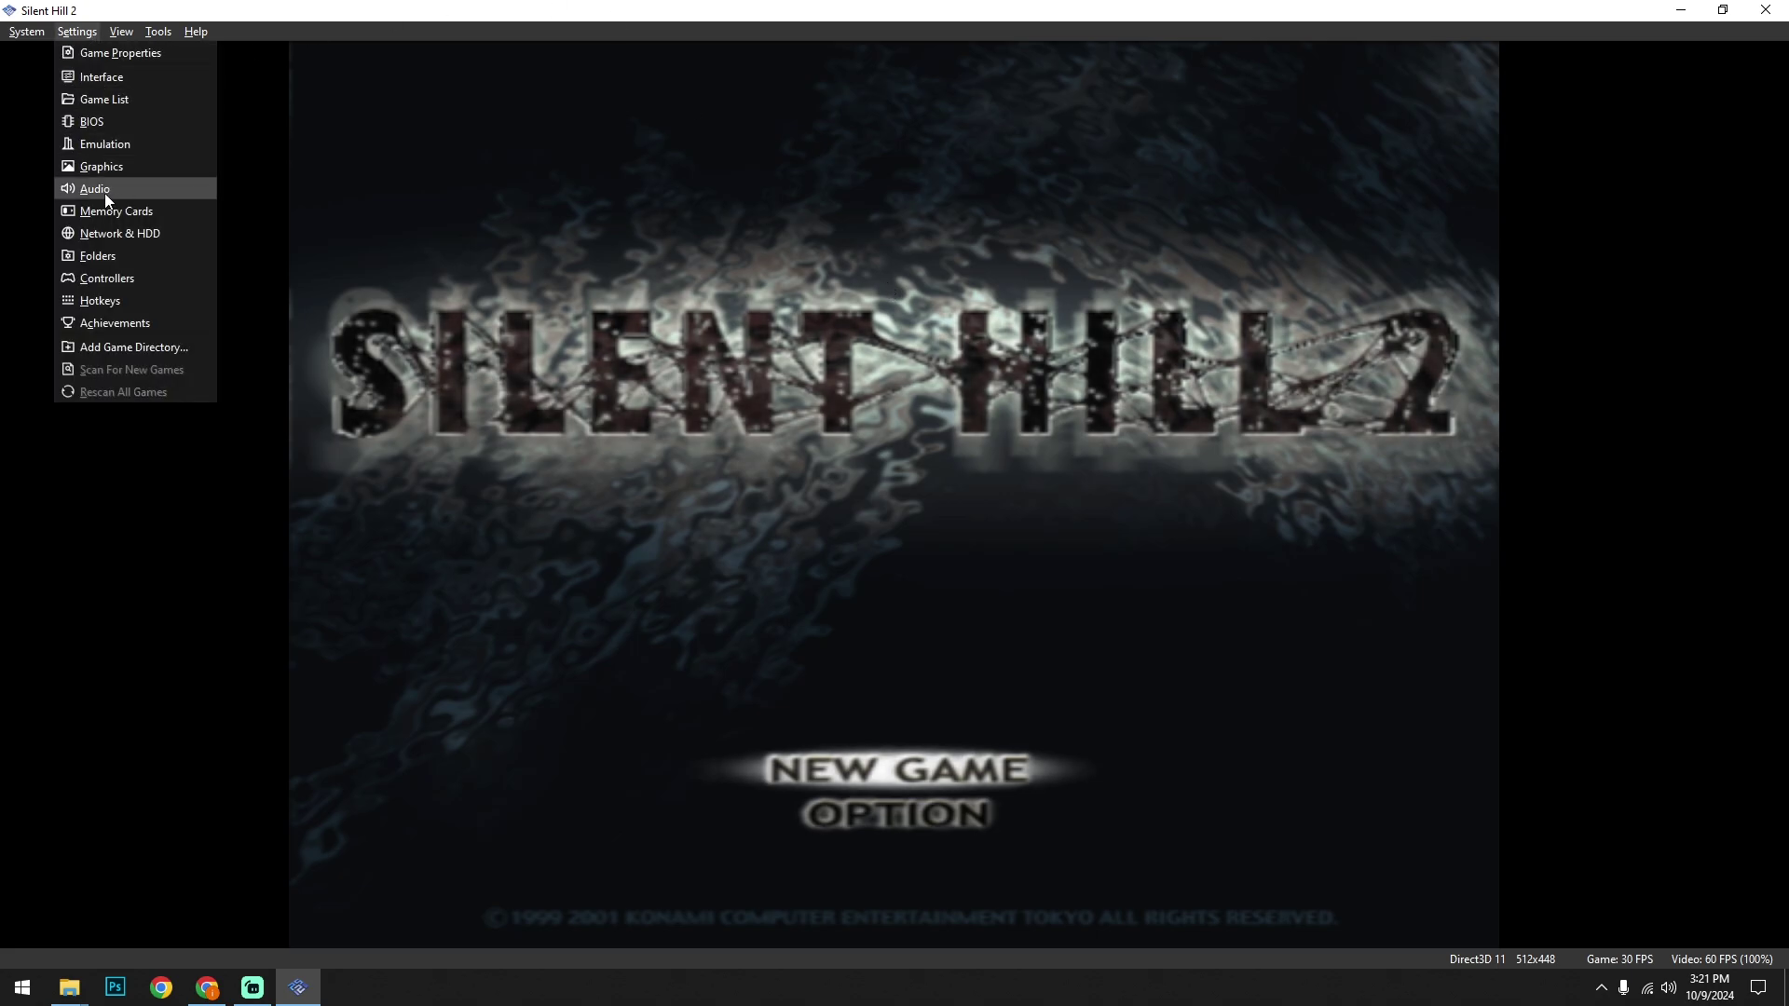
left_click(105, 280)
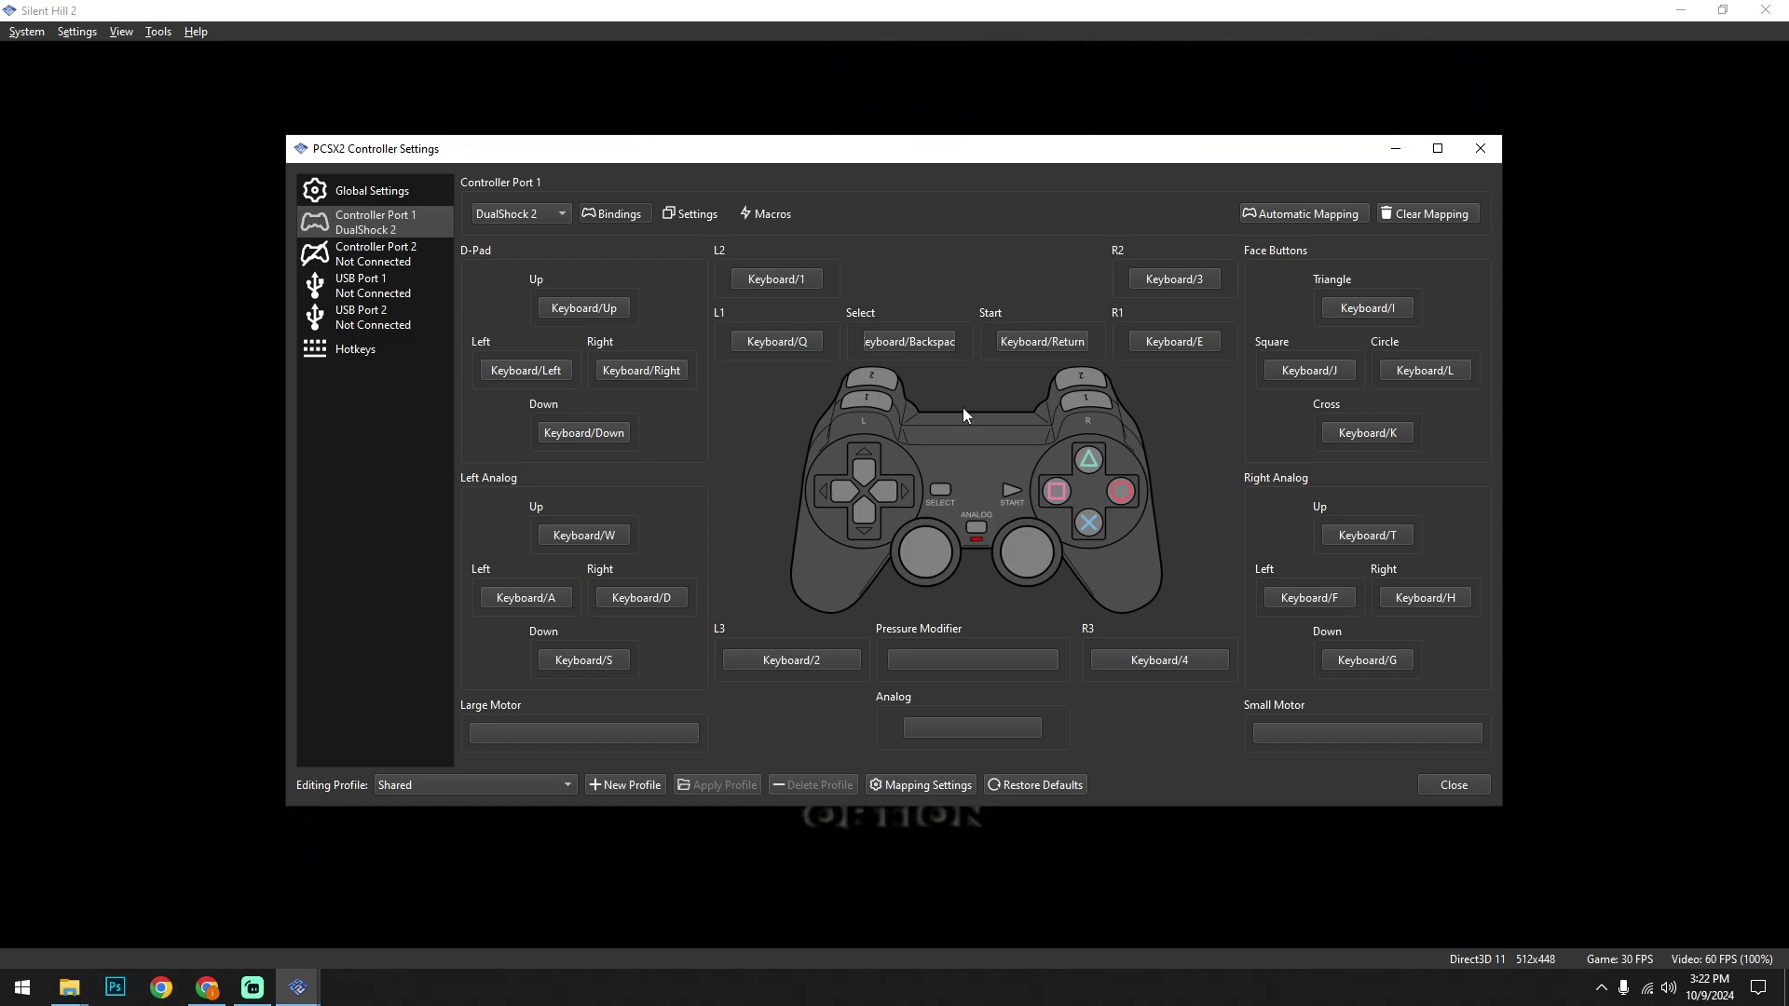
left_click_drag(989, 162, 915, 151)
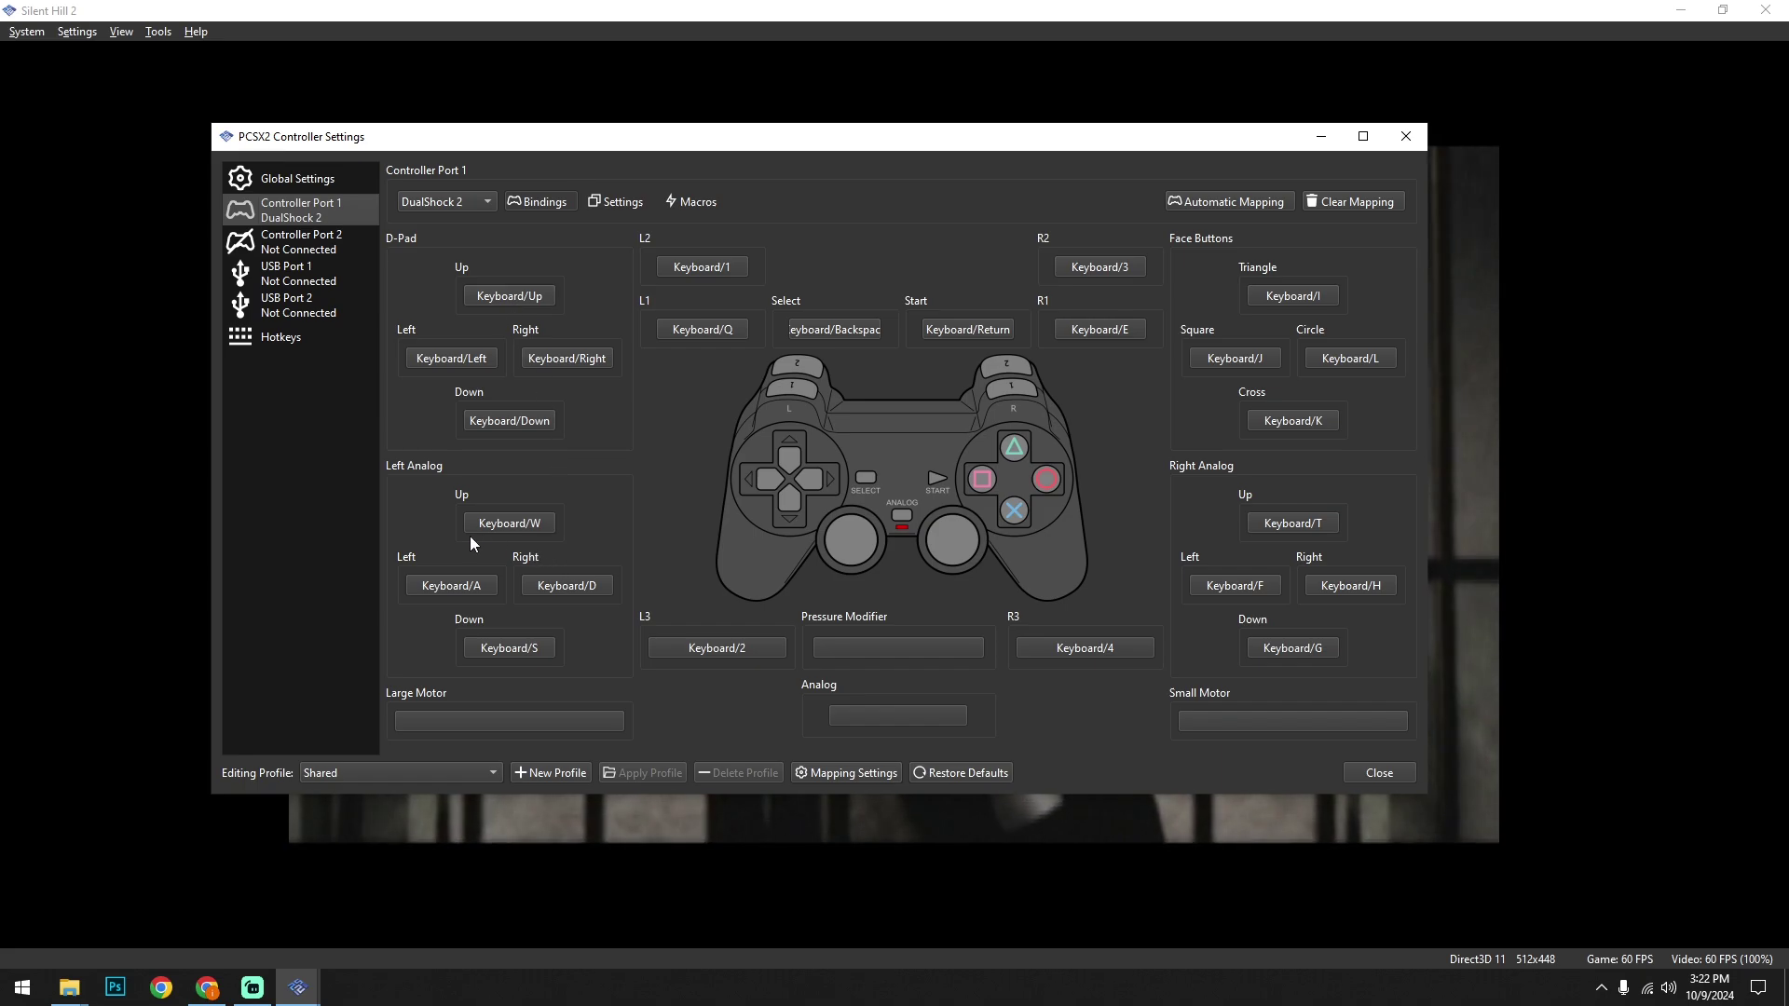
left_click_drag(989, 147, 1017, 175)
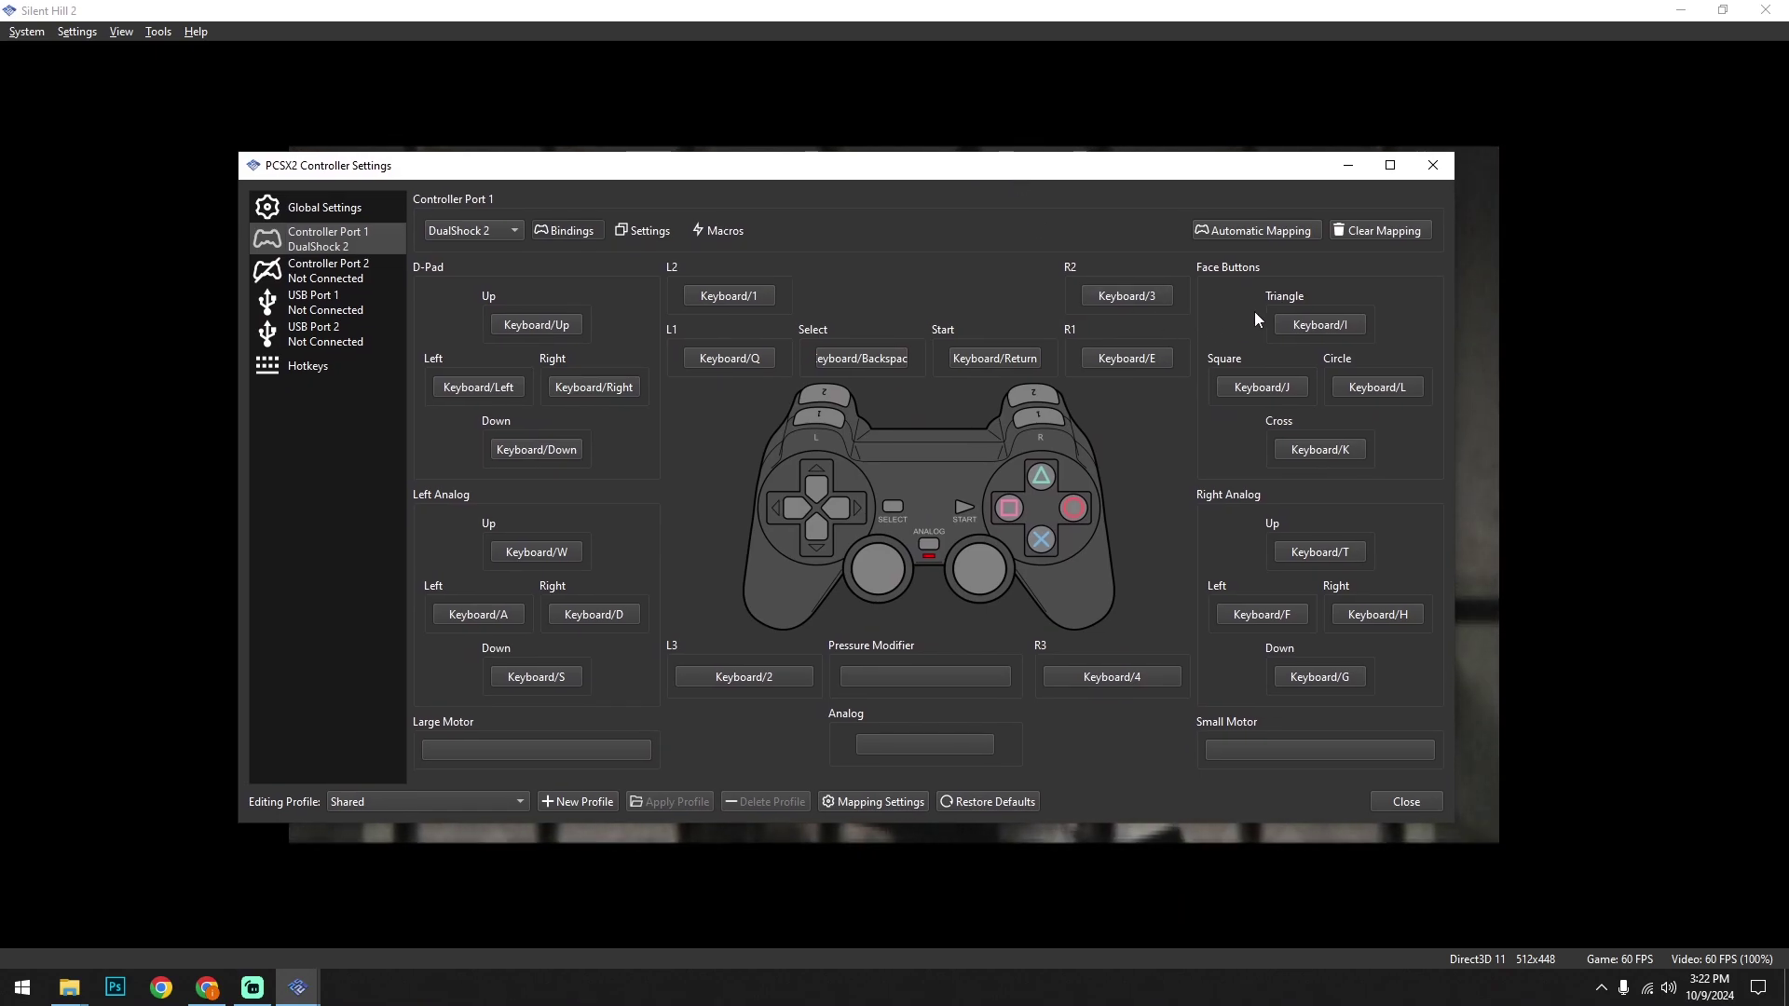
key("w")
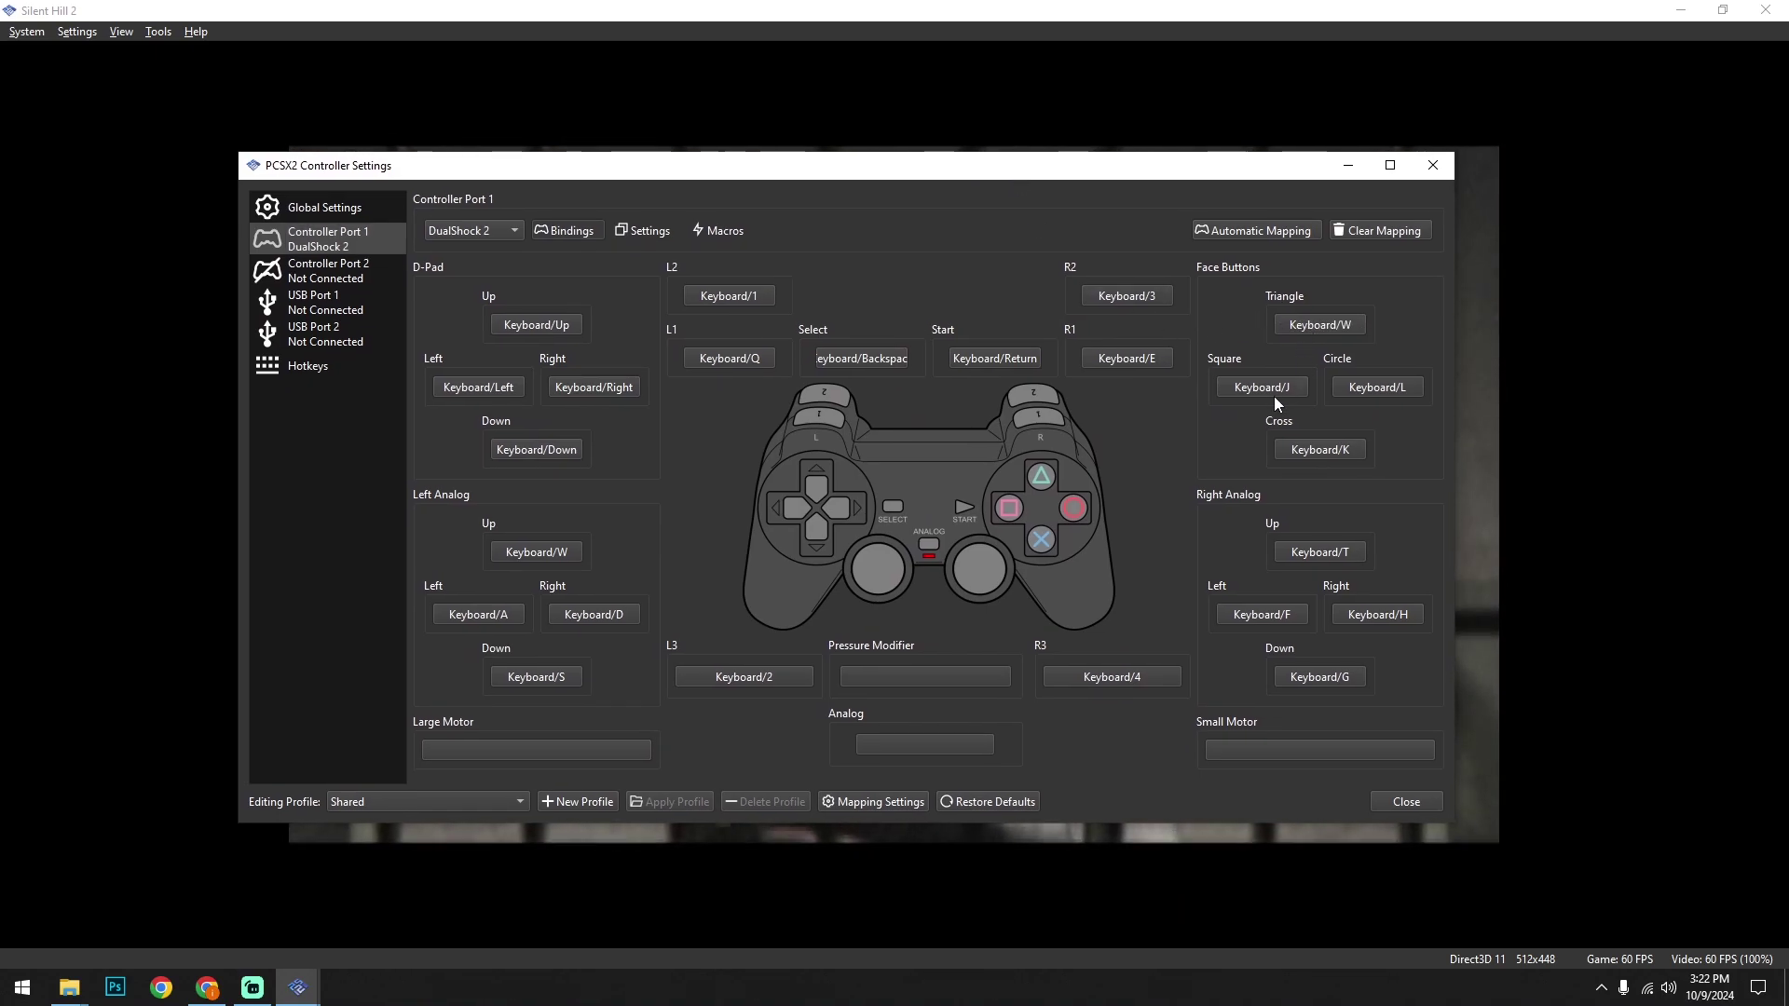
left_click(1269, 388)
key("a")
left_click(1345, 387)
key("d")
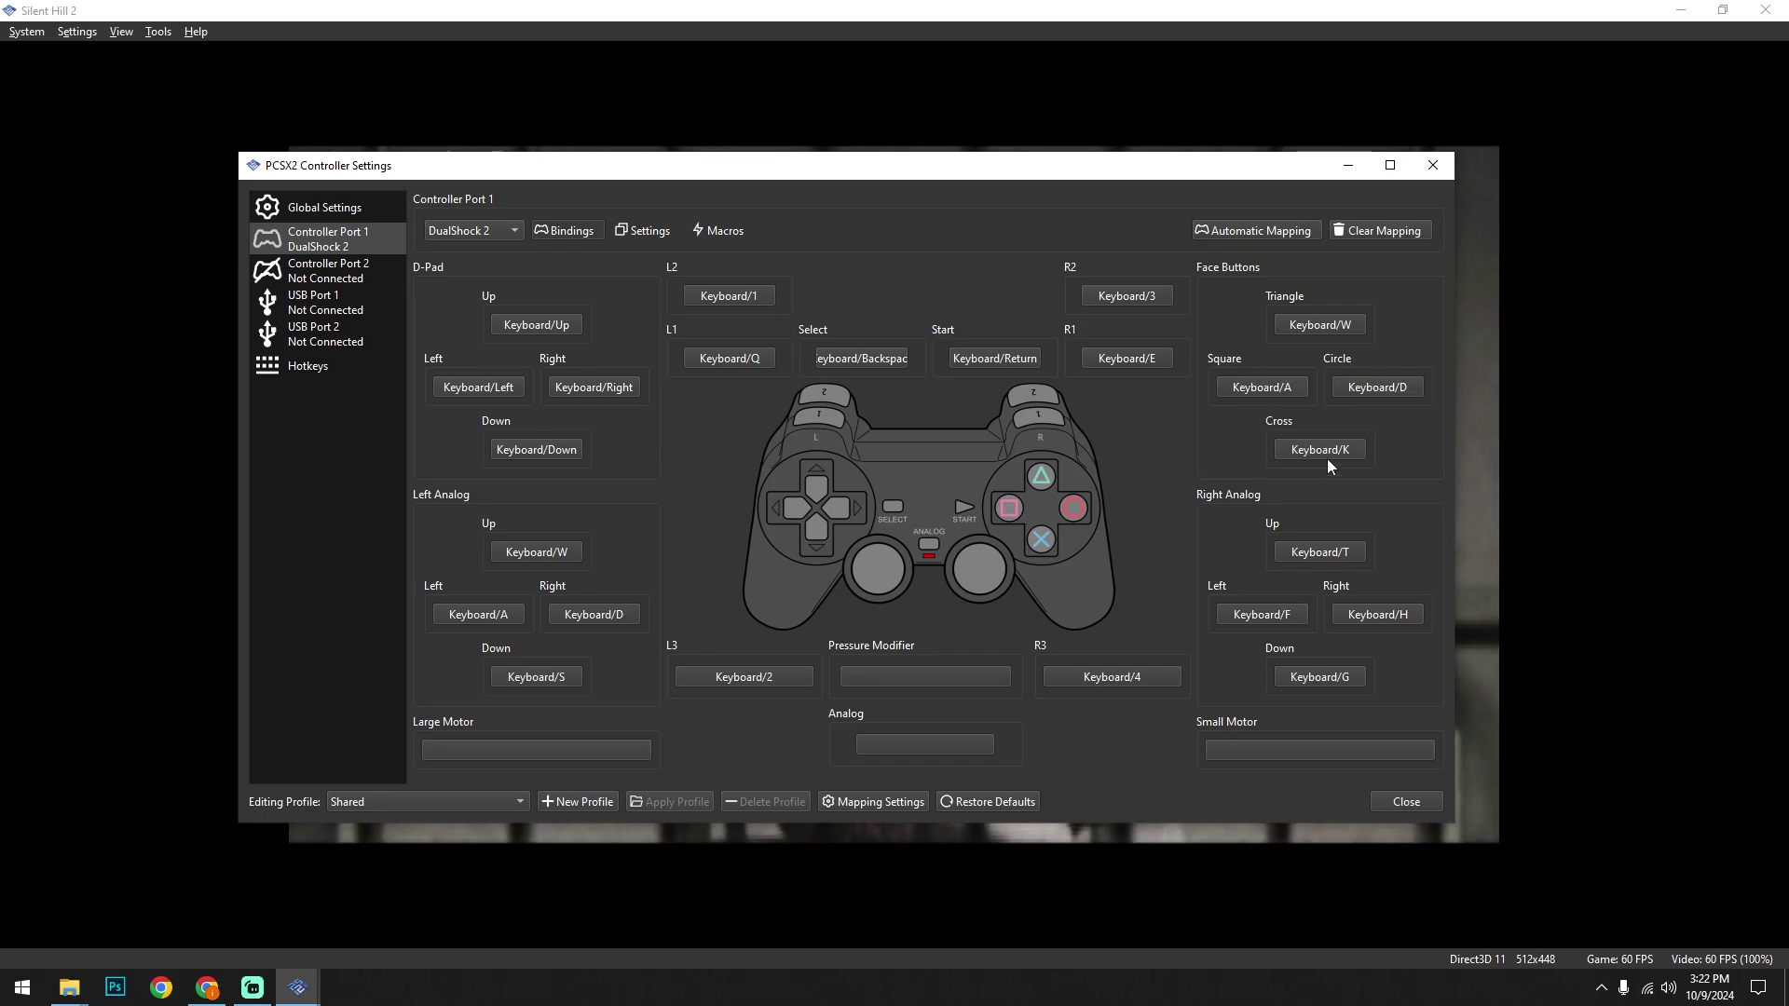
left_click(1323, 451)
key("s")
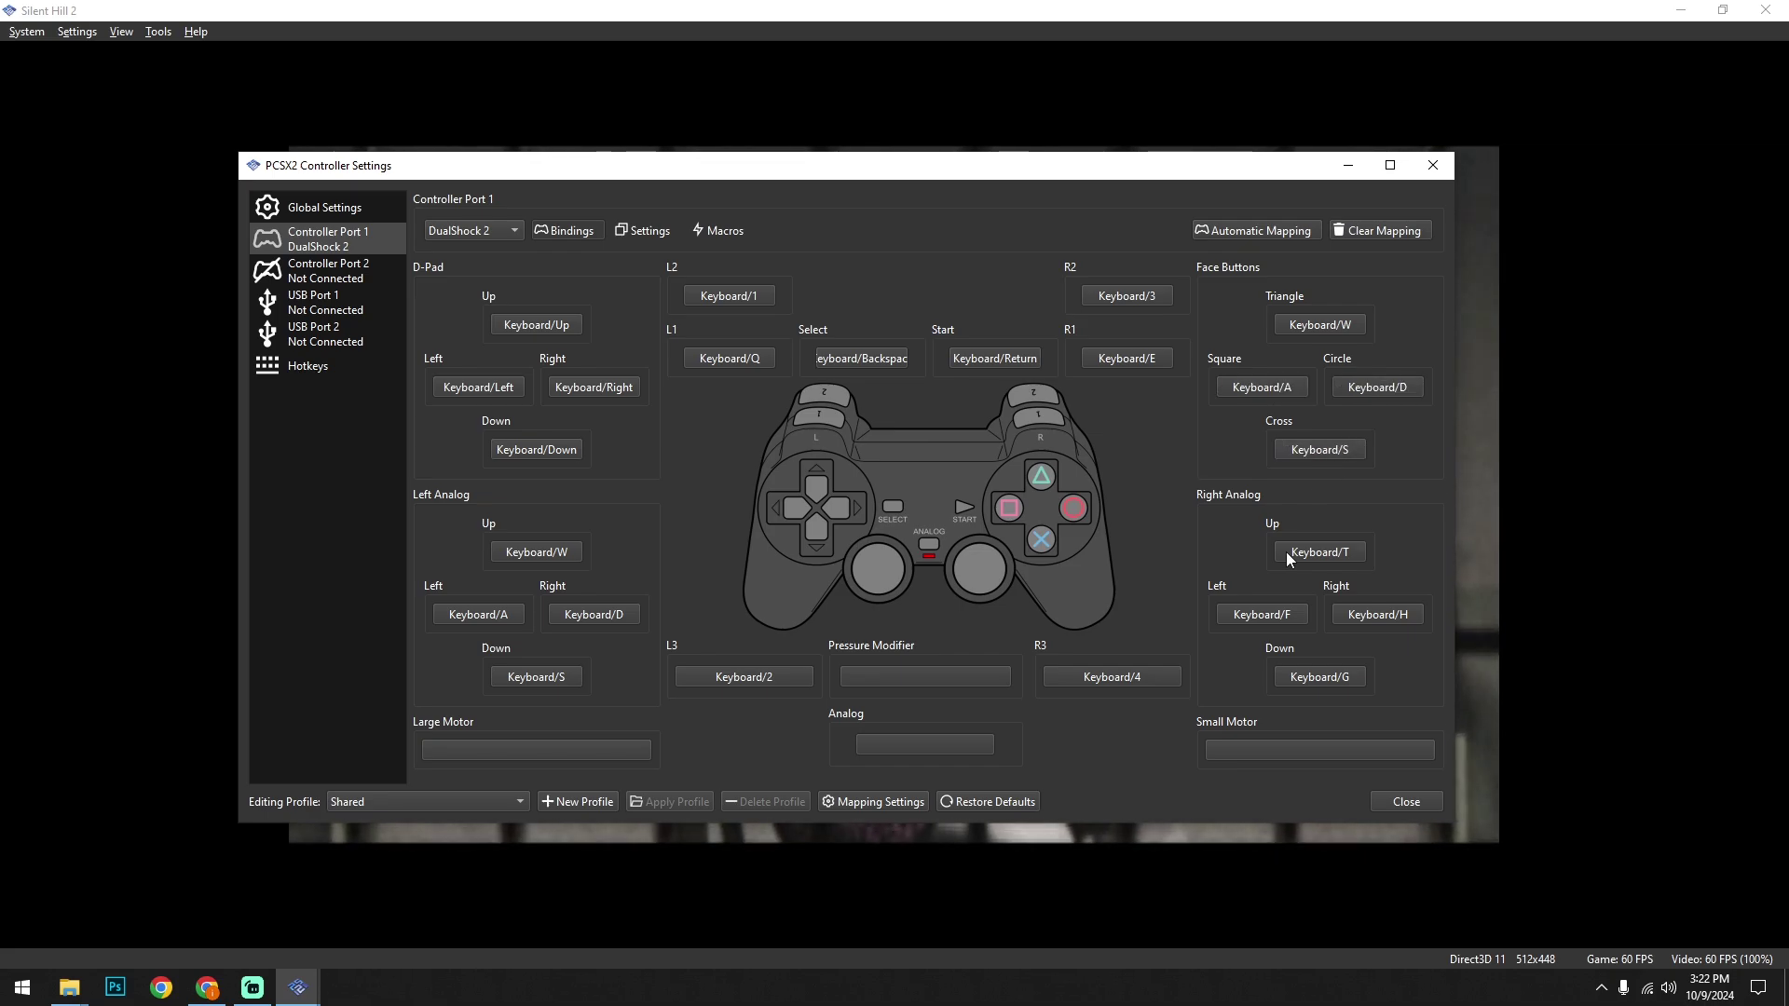
left_click(1398, 801)
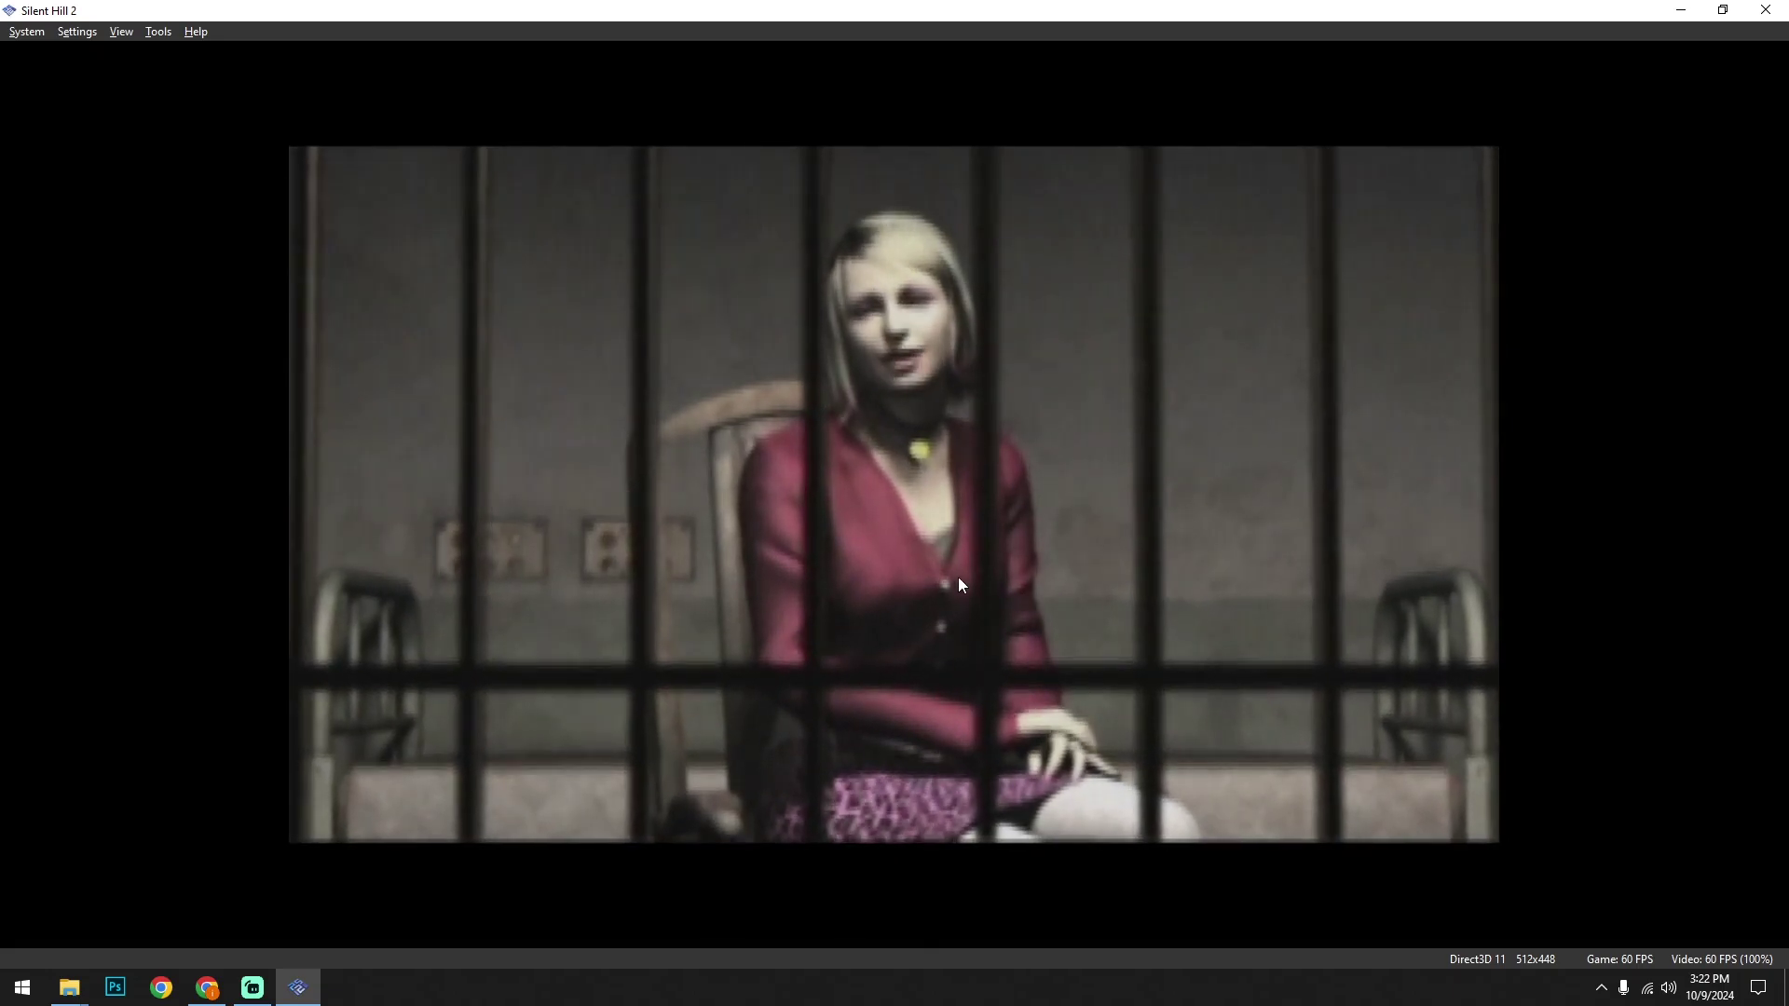
Shut down the running Silent Hill 2 session and show the controller port 1 bindings in the controller settings
left_click(26, 32)
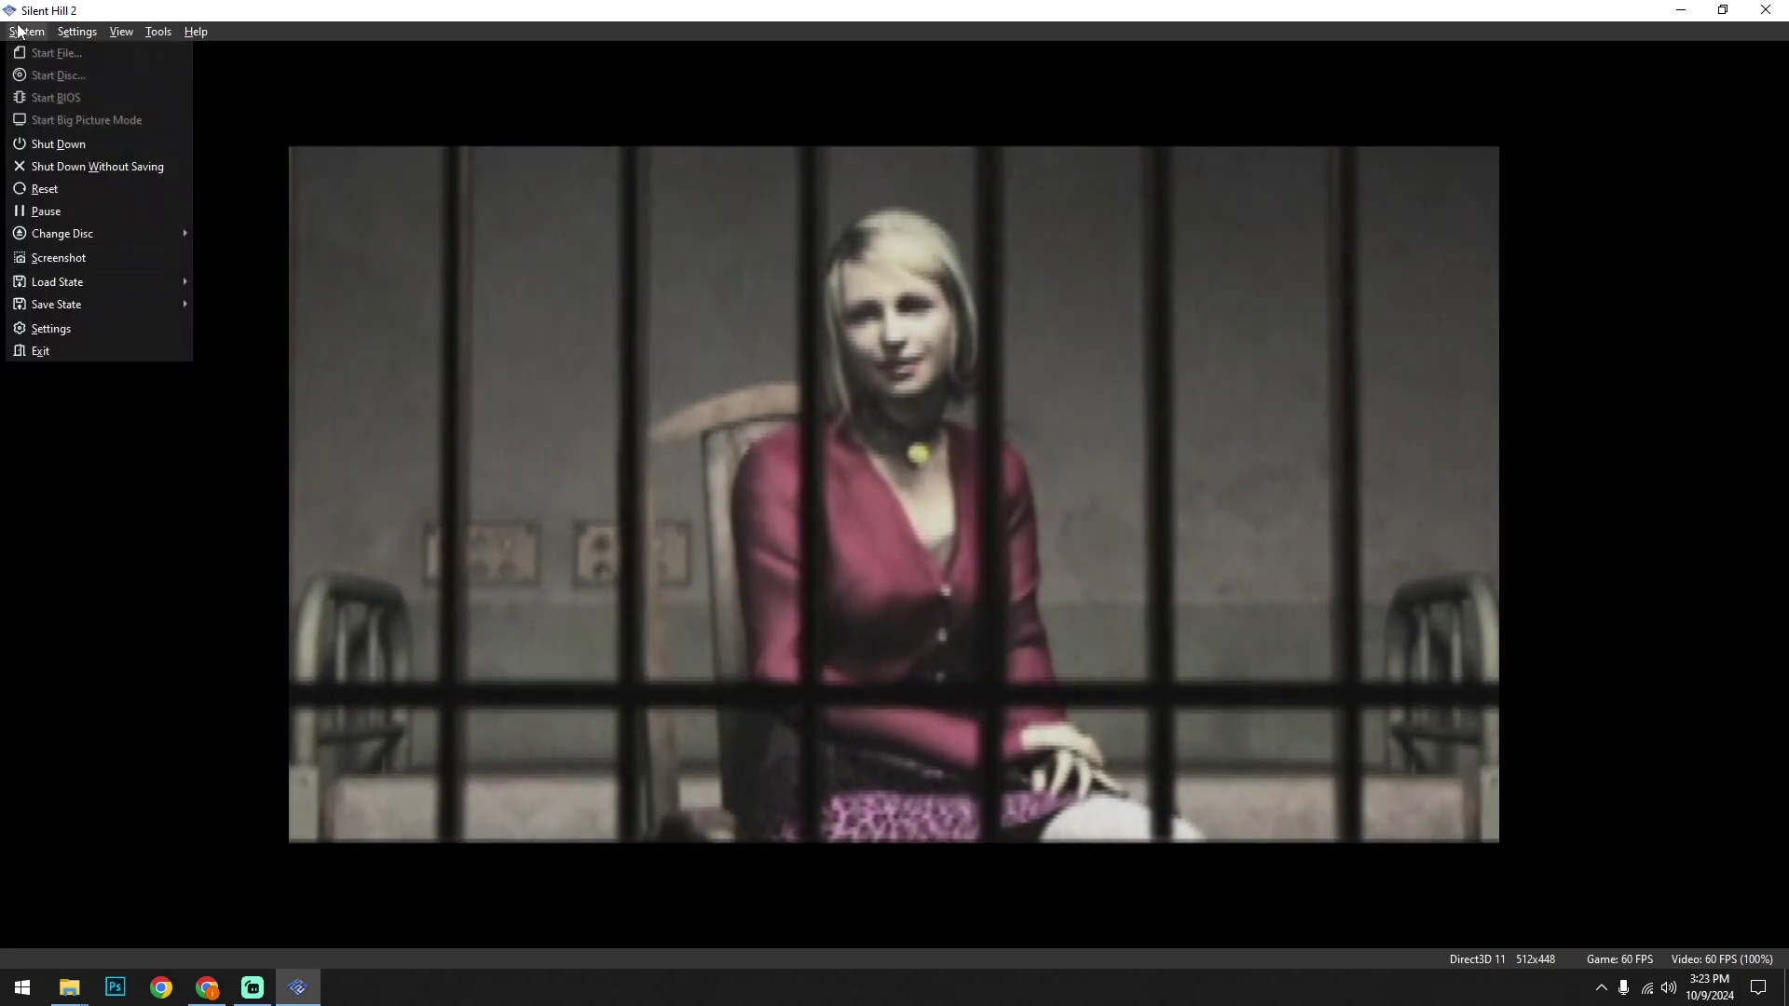
mouse_move(78, 32)
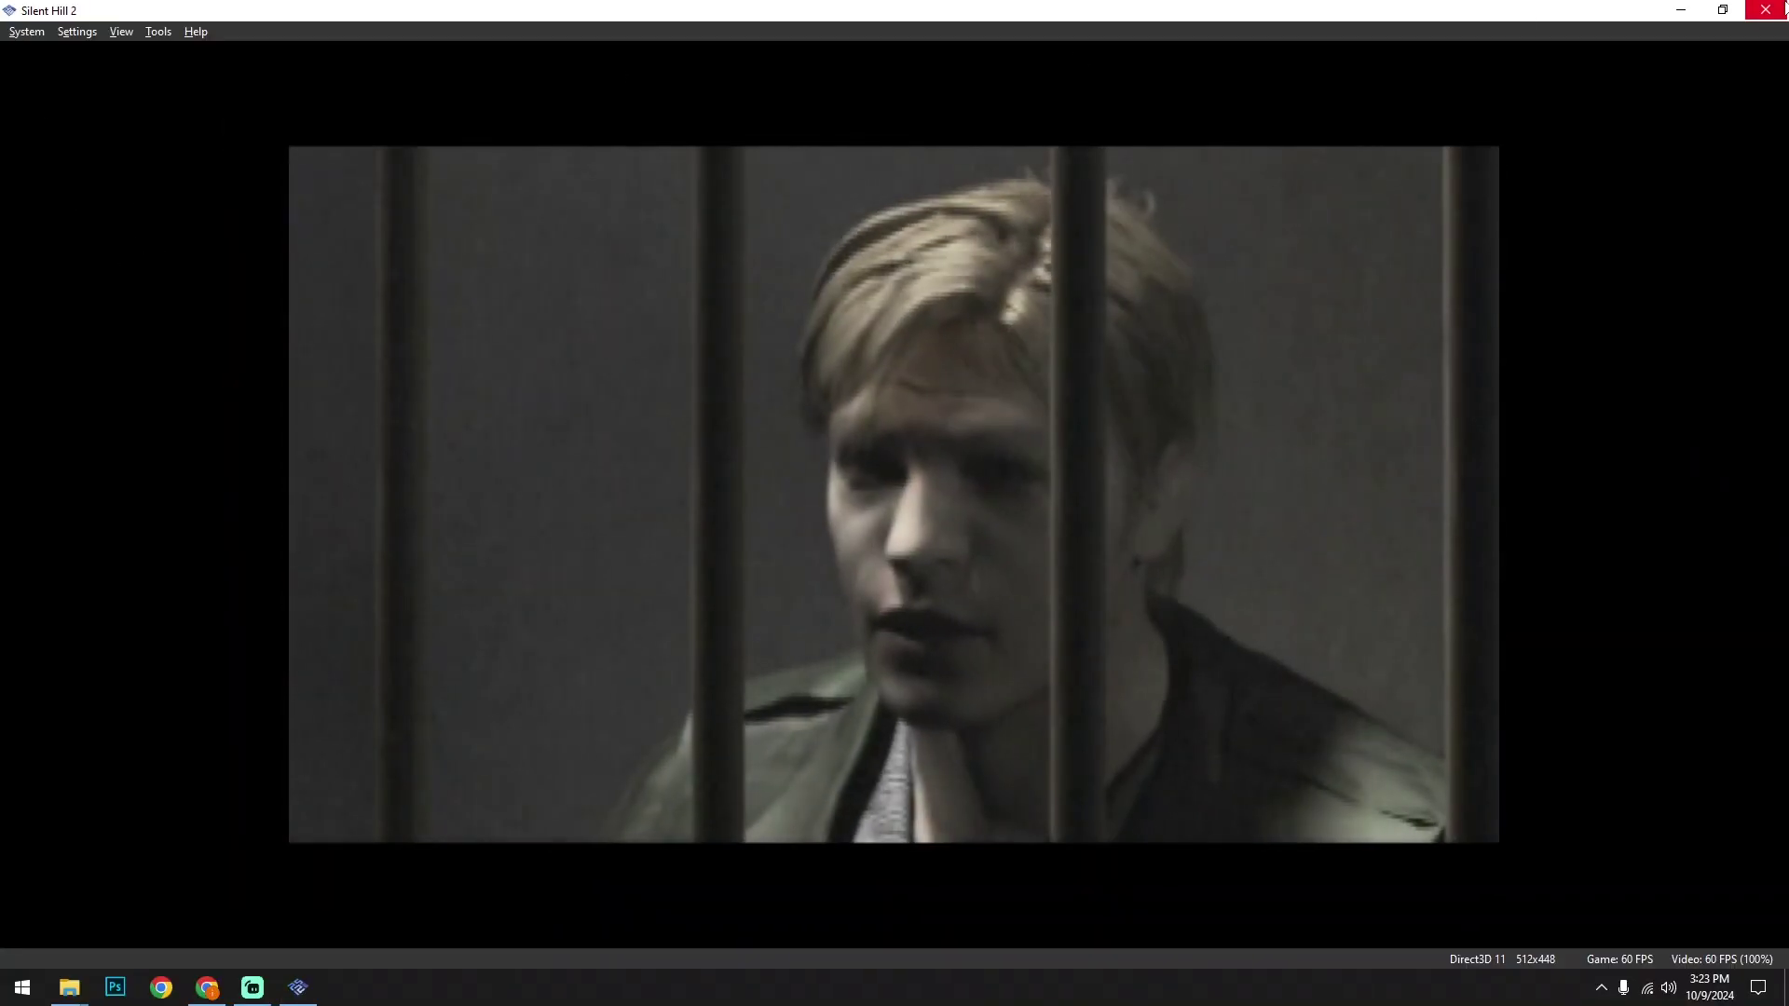
left_click(1782, 9)
left_click(949, 520)
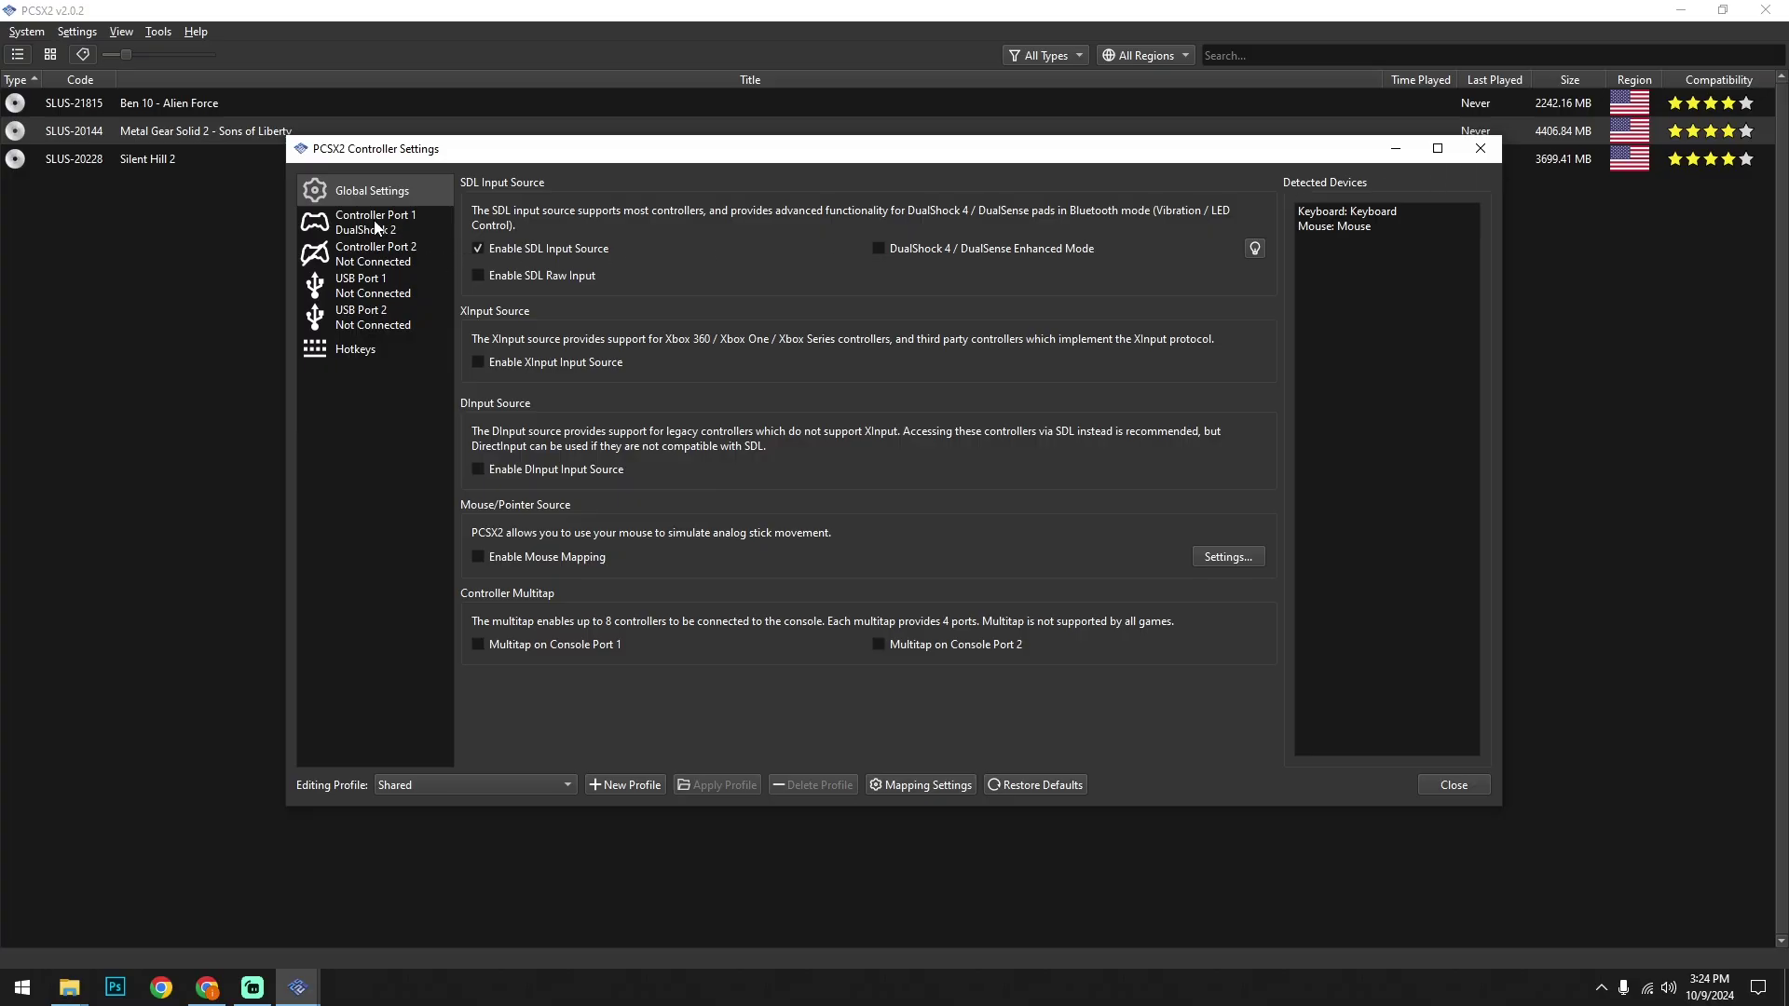
left_click(377, 226)
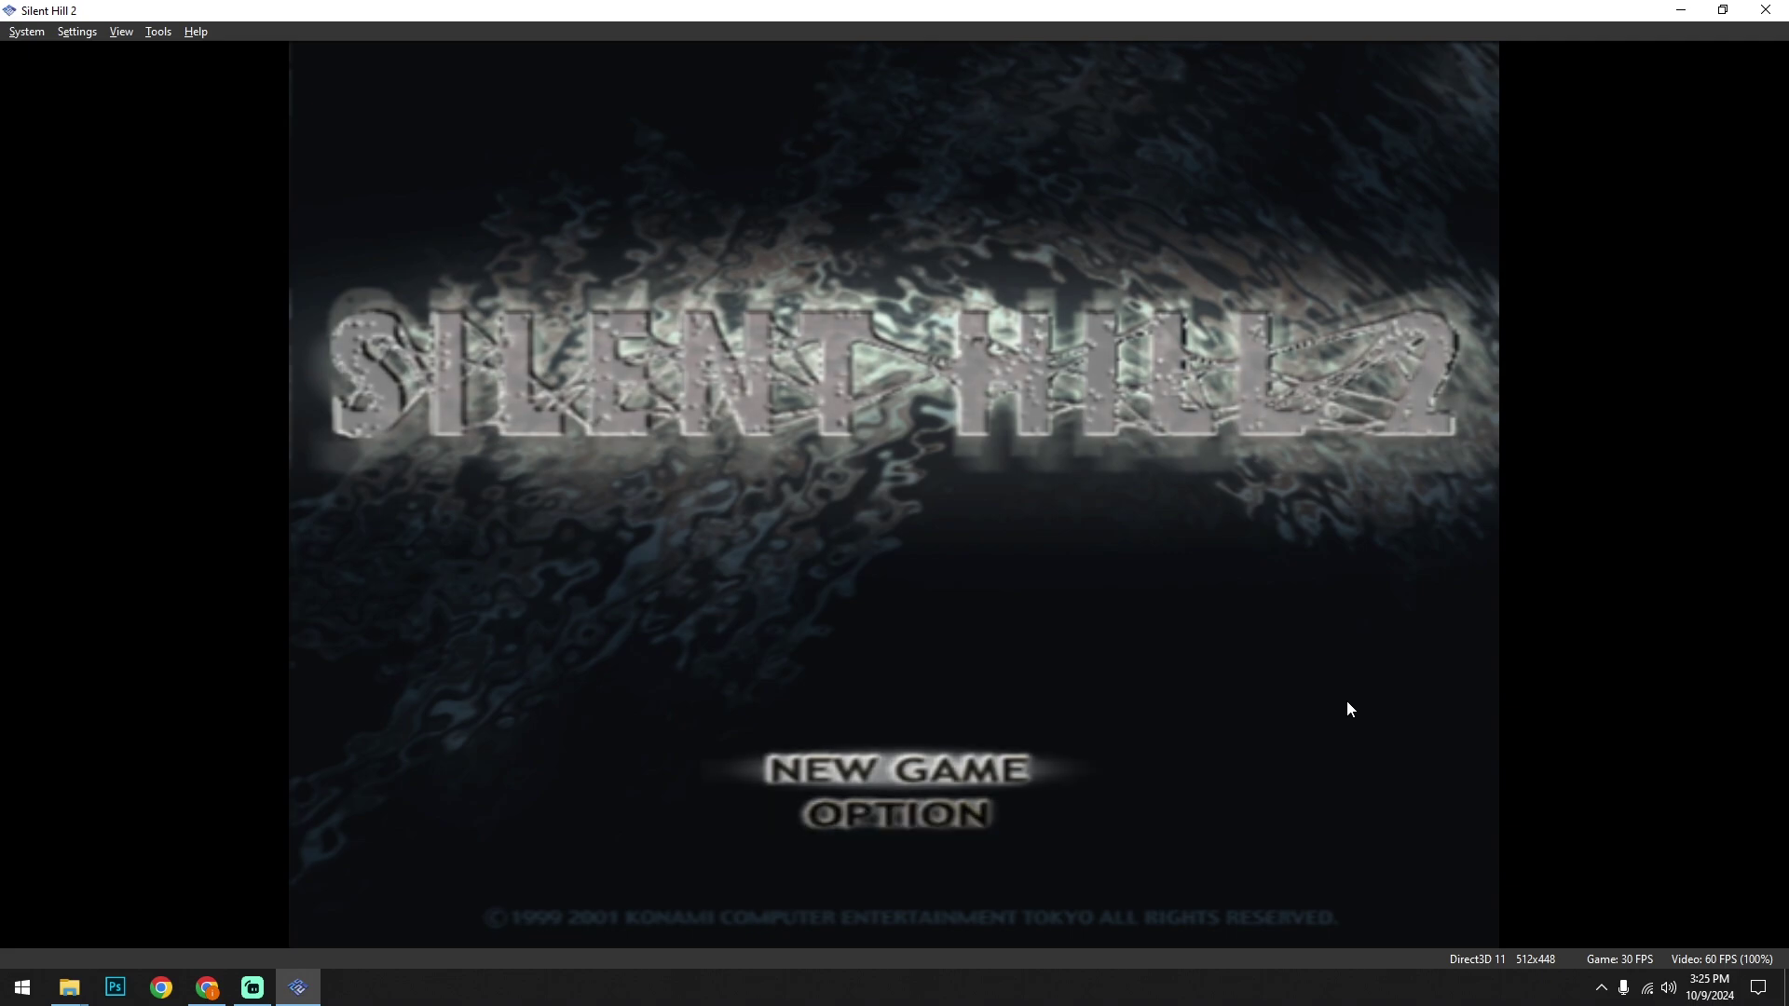
Start a new Silent Hill 2 game with the main scenario at Normal action level and walk the character through the restroom
key("Return")
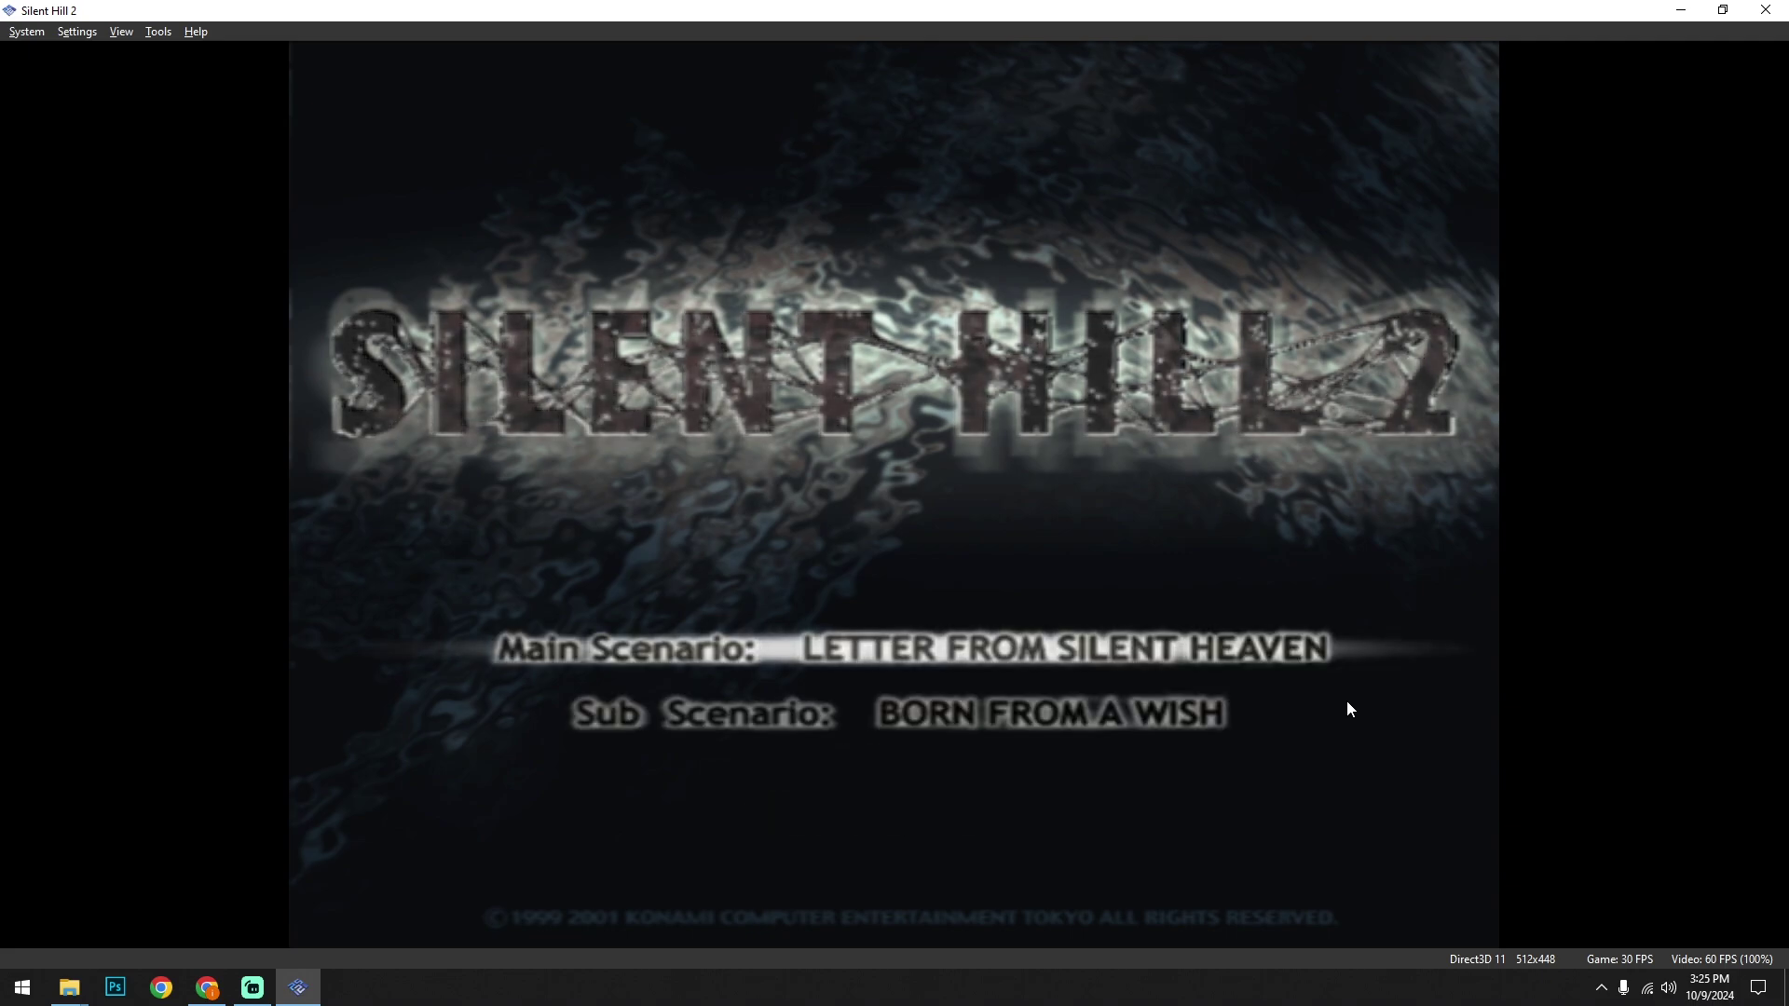
key("Return")
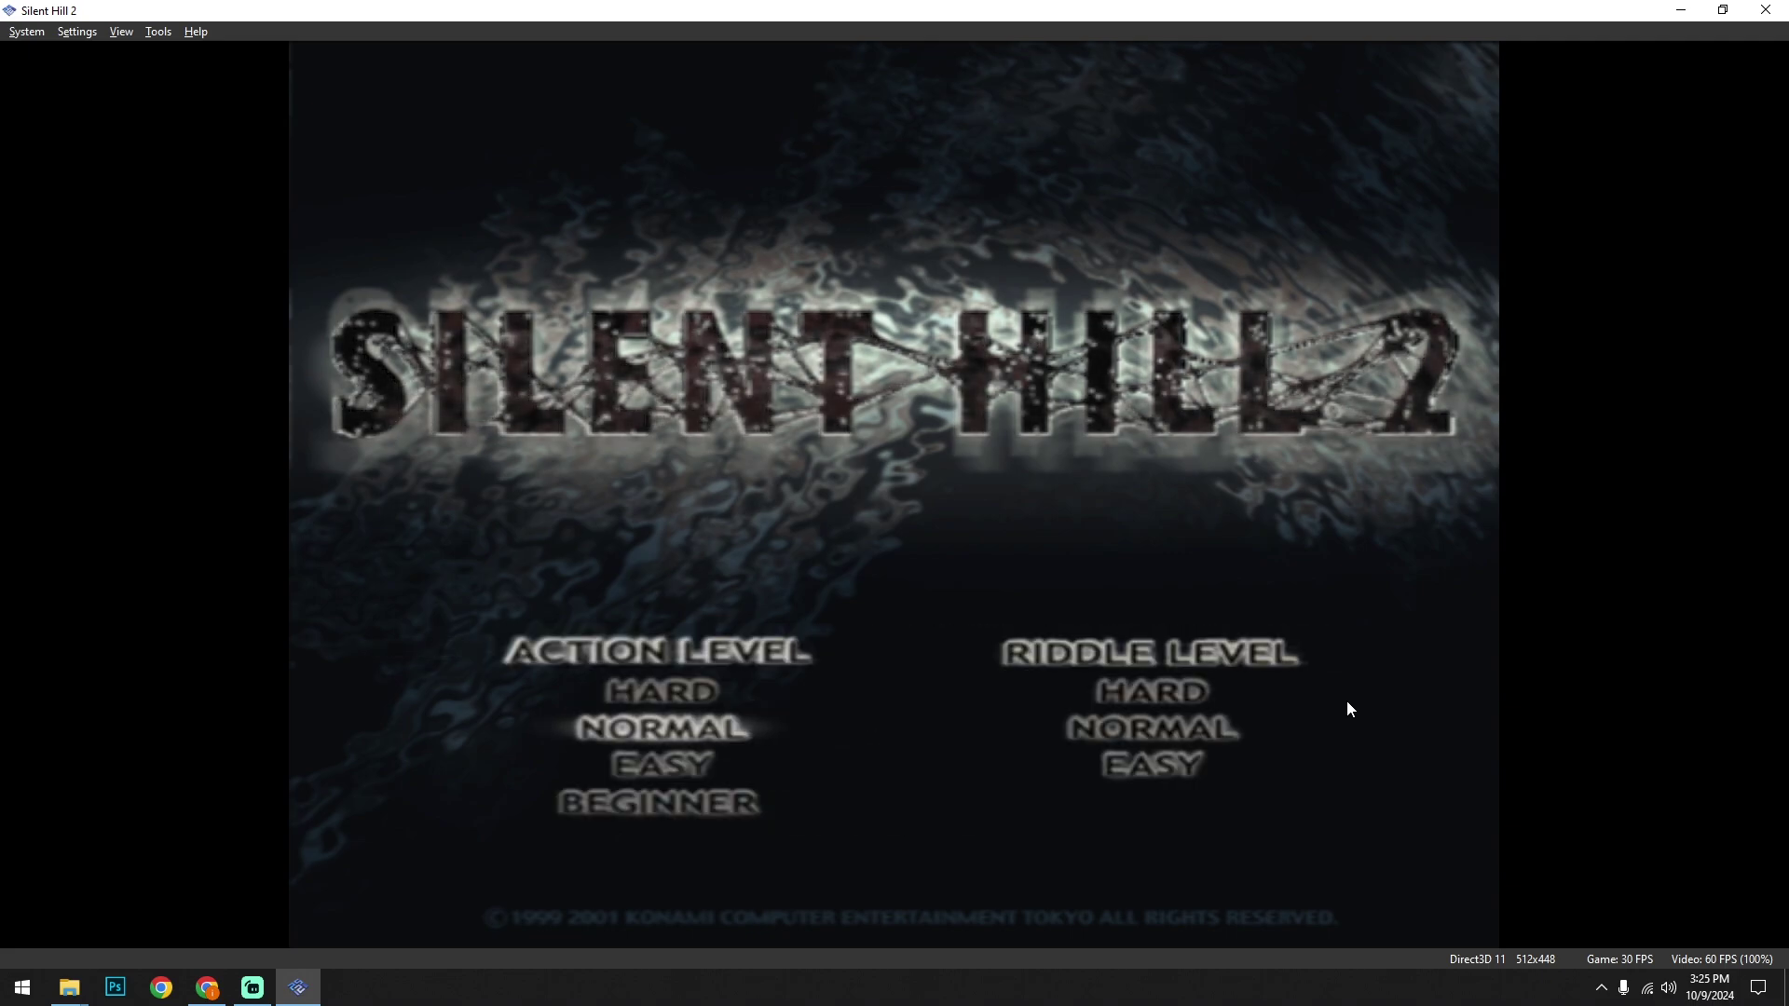
key("Return")
key("Return")
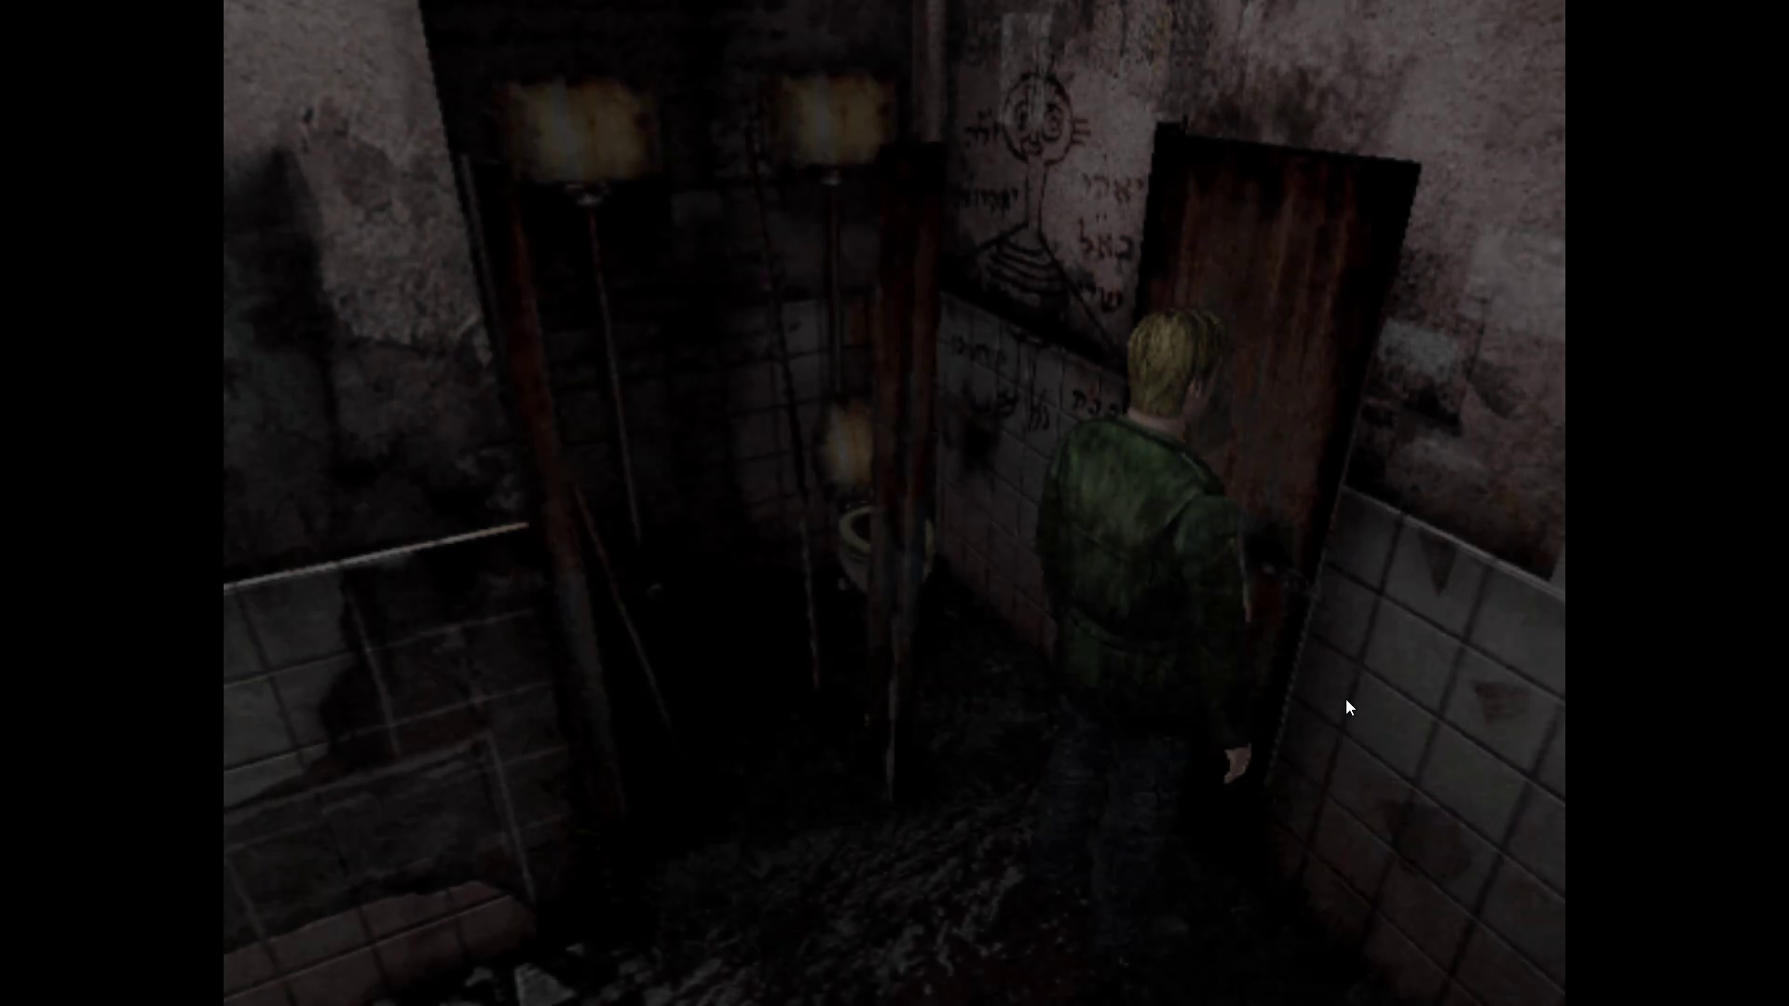
key("Left")
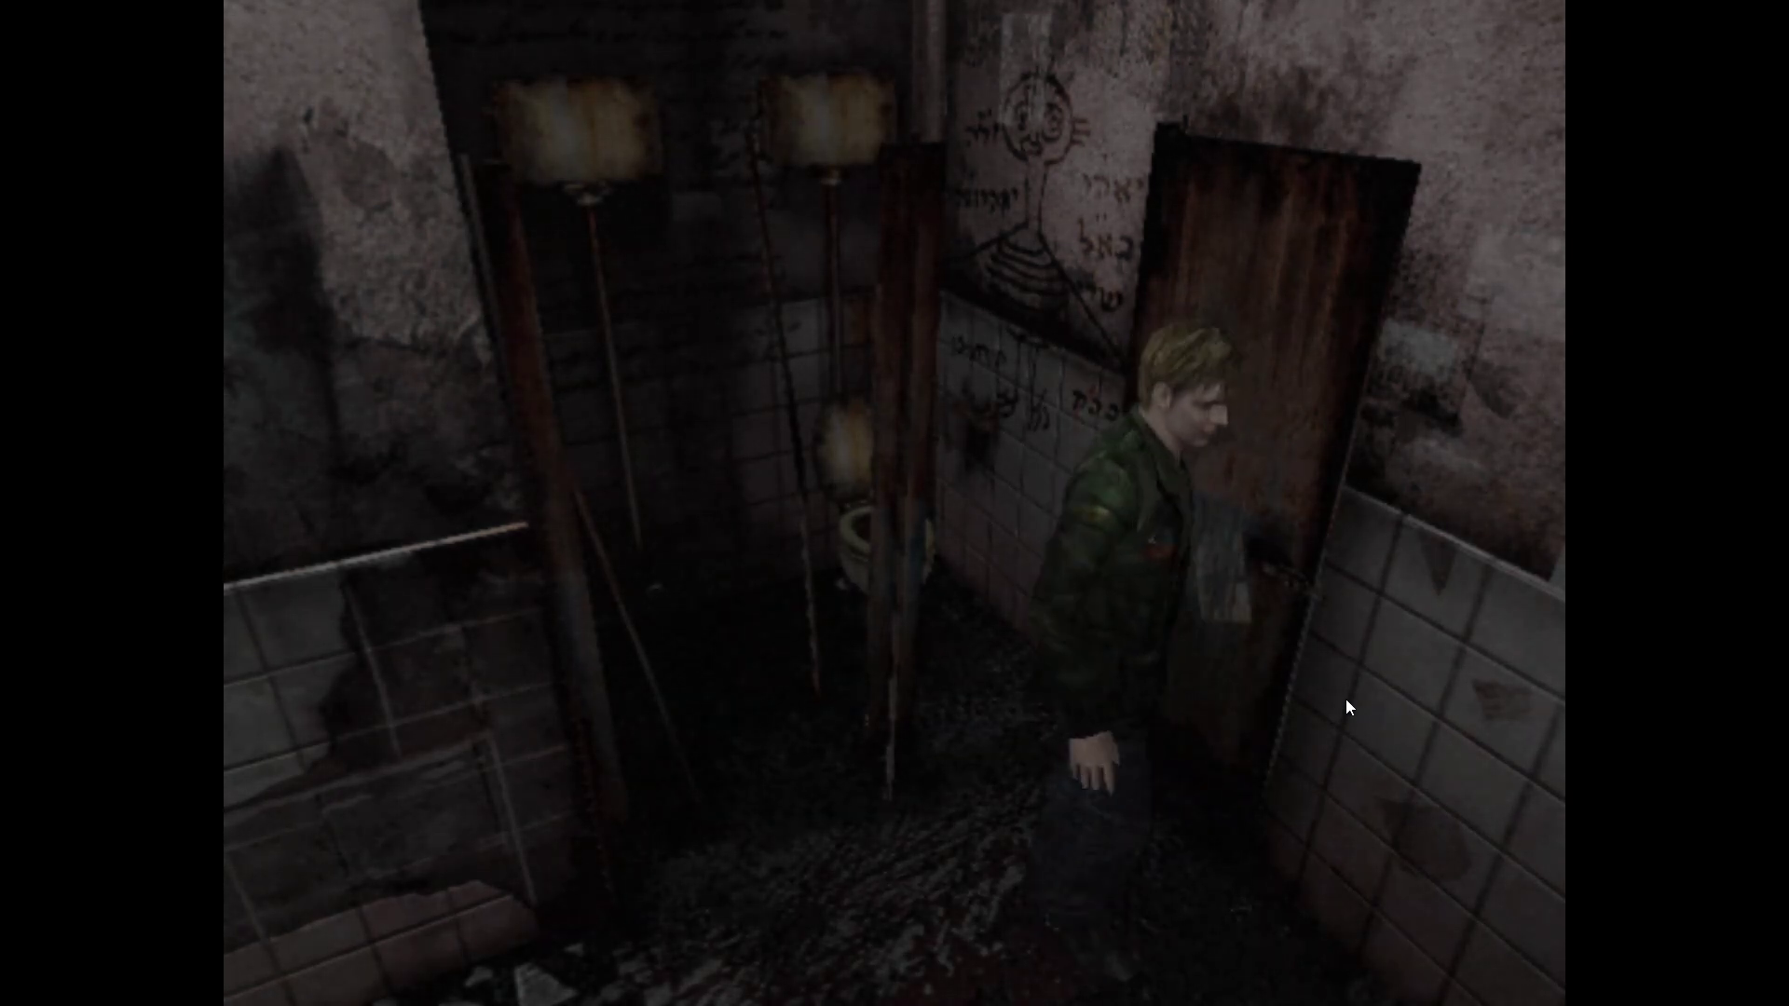
key("Up")
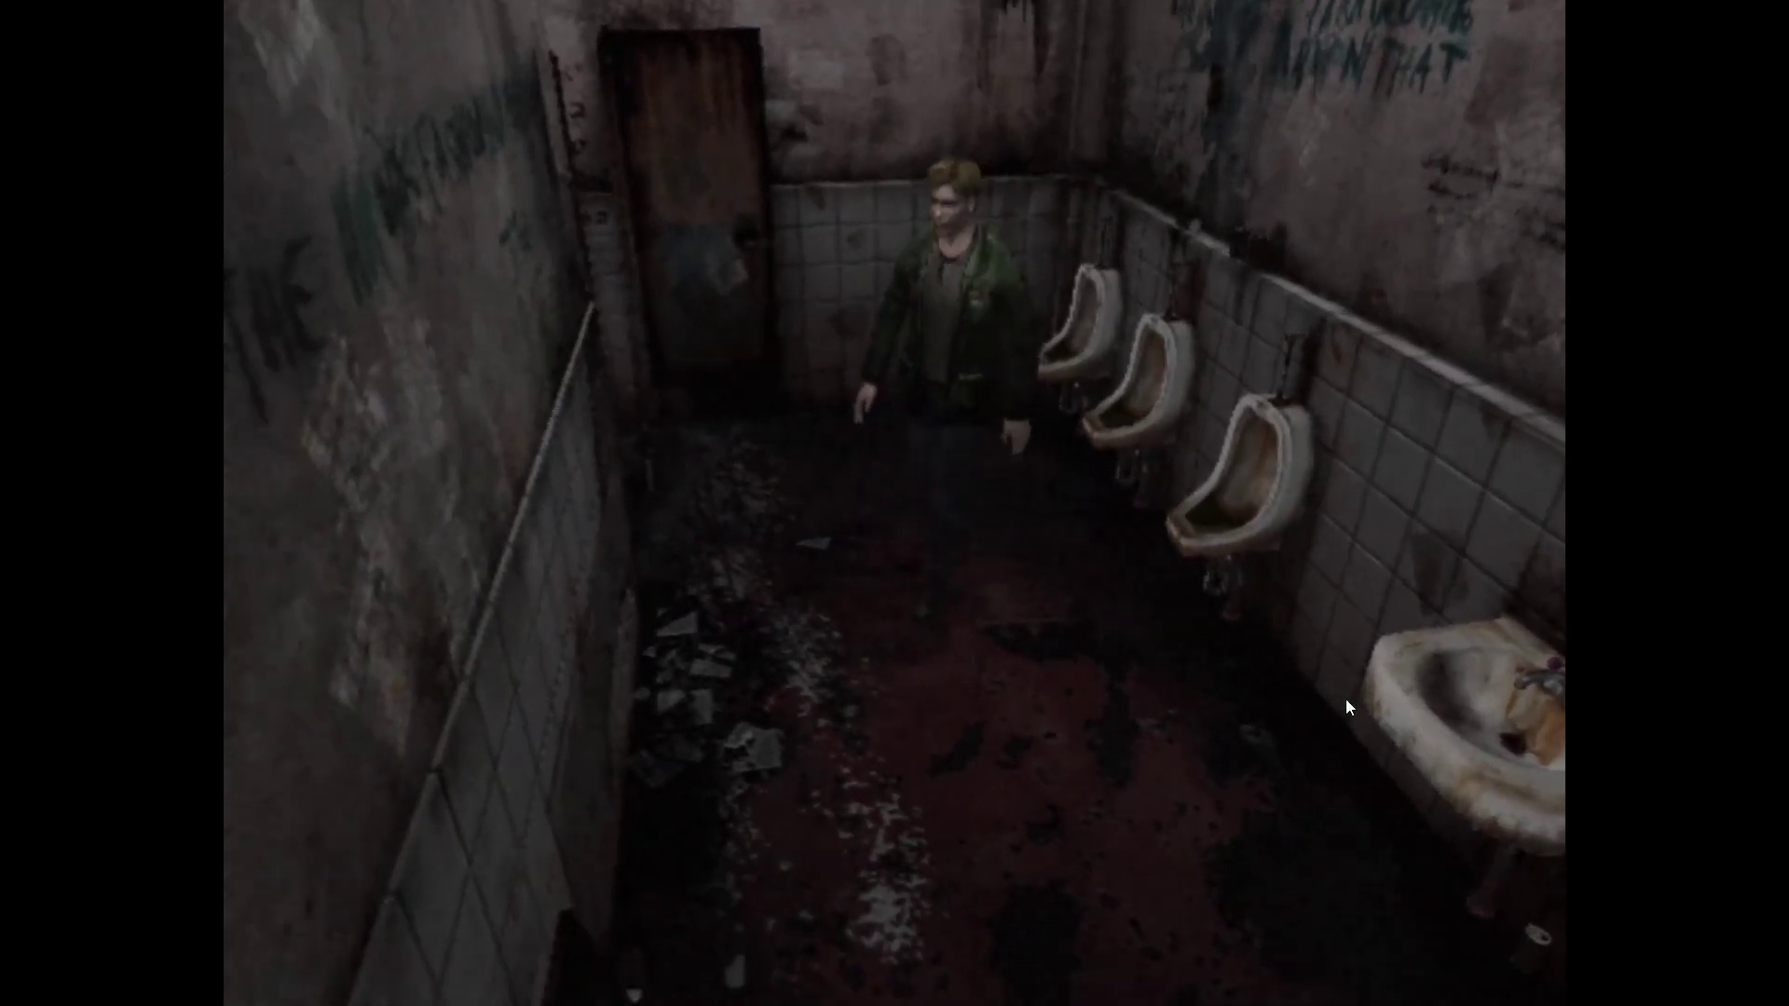